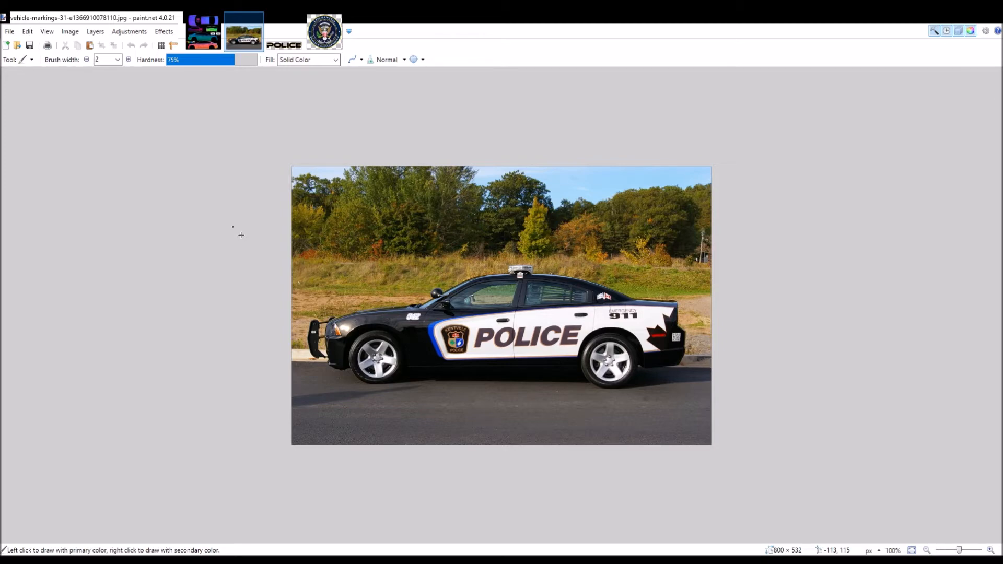
# - Review the POLICE lettering, the police car photo, the Los Santos Police Department seal and the body template among the open images
pyautogui.click(283, 42)
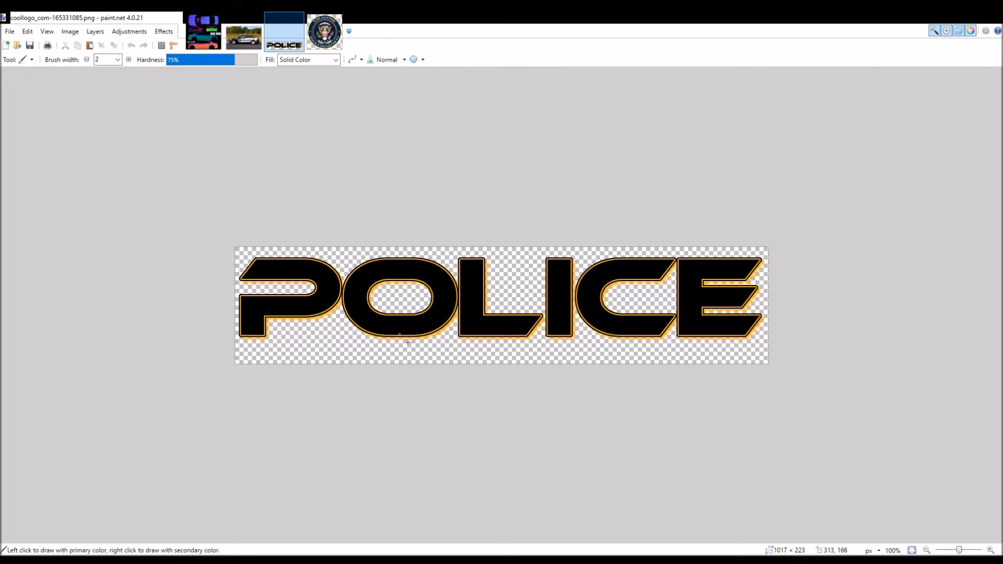
pyautogui.click(244, 44)
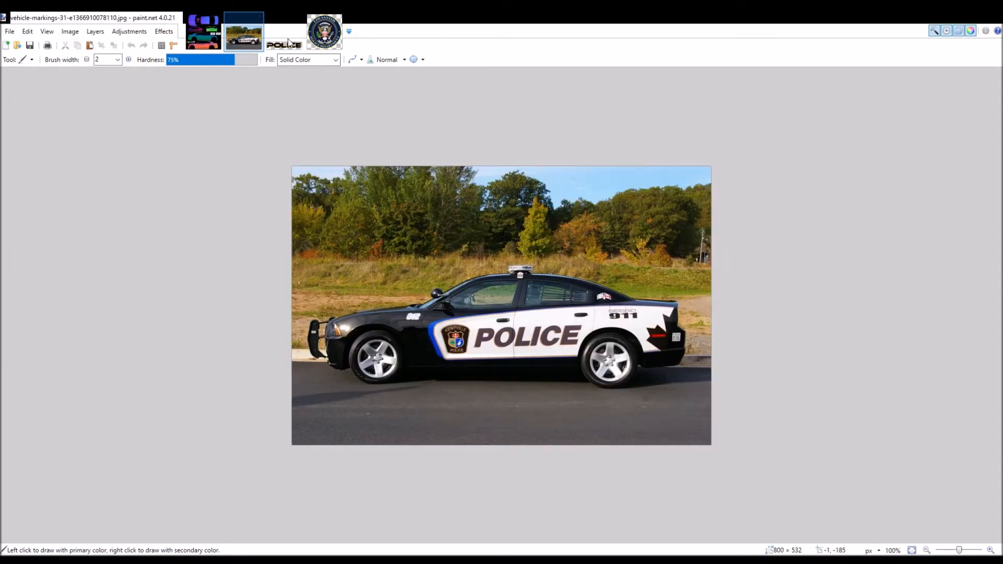
pyautogui.click(286, 47)
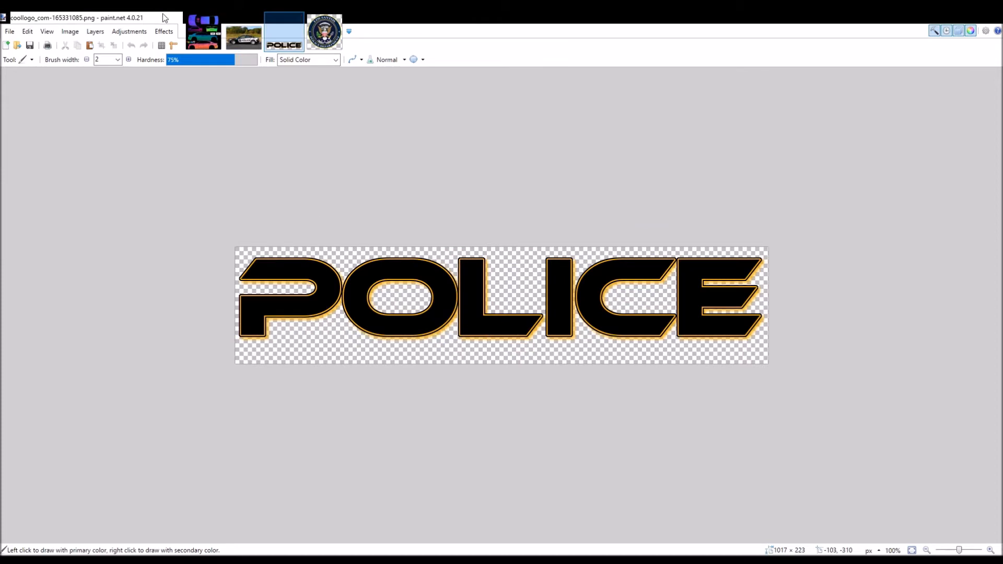
pyautogui.click(324, 28)
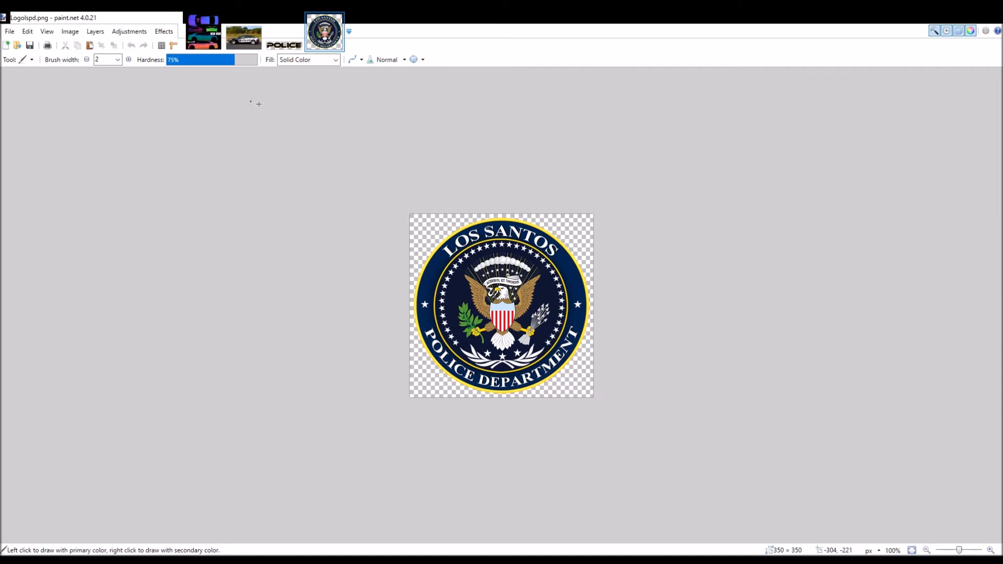
pyautogui.click(213, 39)
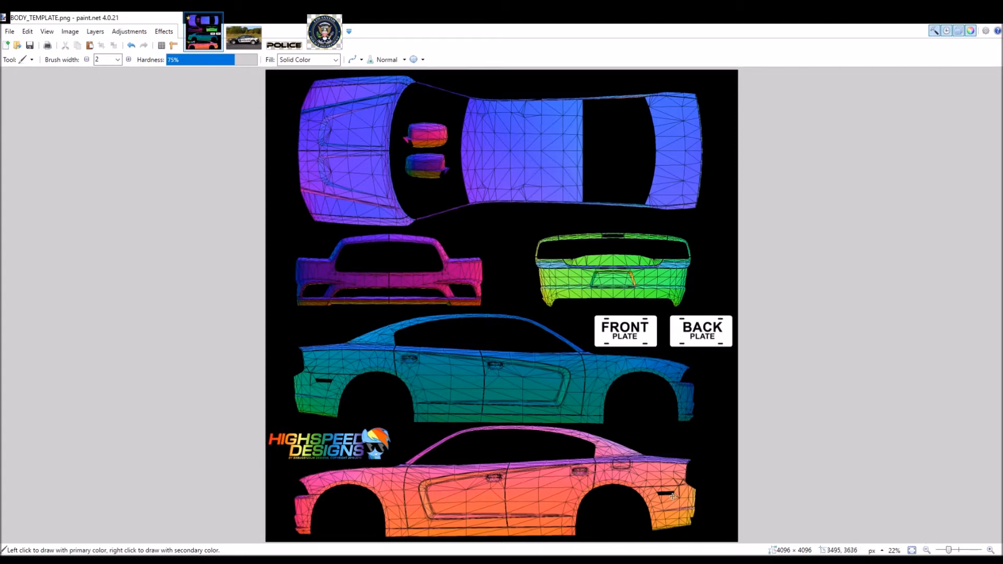
# - Copy the entire 800 × 532 police car photo and paste it into BODY_TEMPLATE.png
pyautogui.click(238, 36)
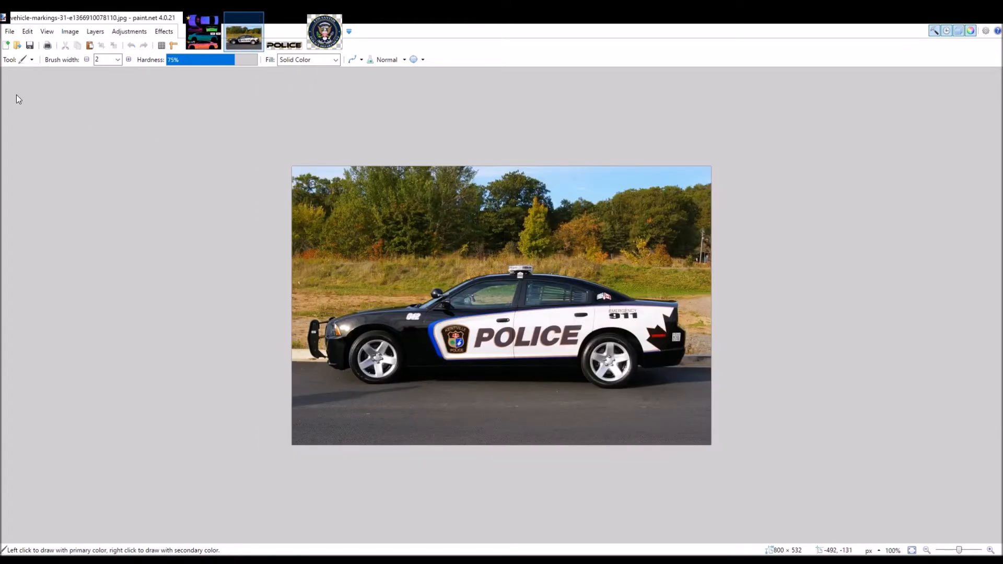
pyautogui.press('s')
pyautogui.moveTo(291, 167); pyautogui.dragTo(488, 400)
pyautogui.click(496, 408)
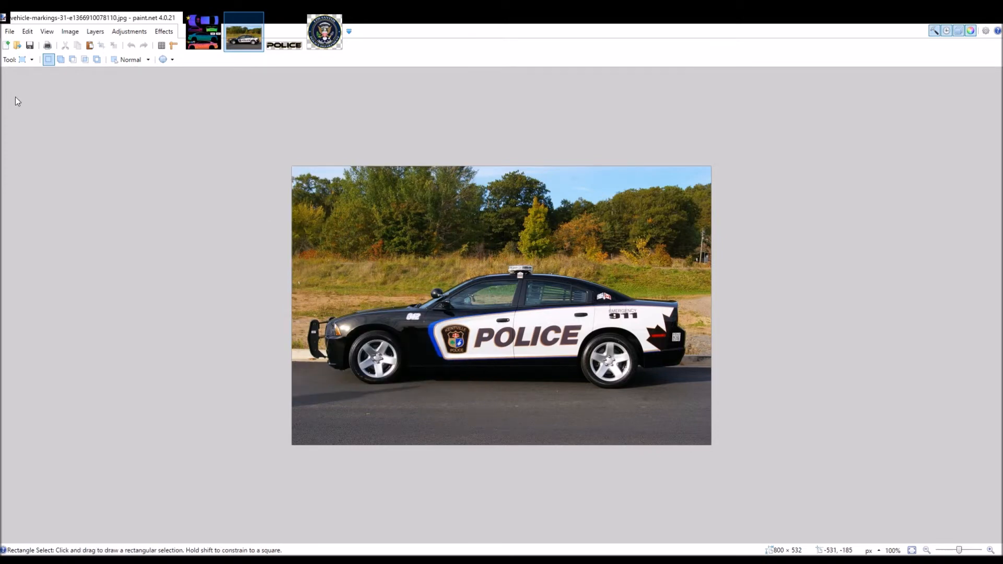
pyautogui.moveTo(291, 168); pyautogui.dragTo(742, 477)
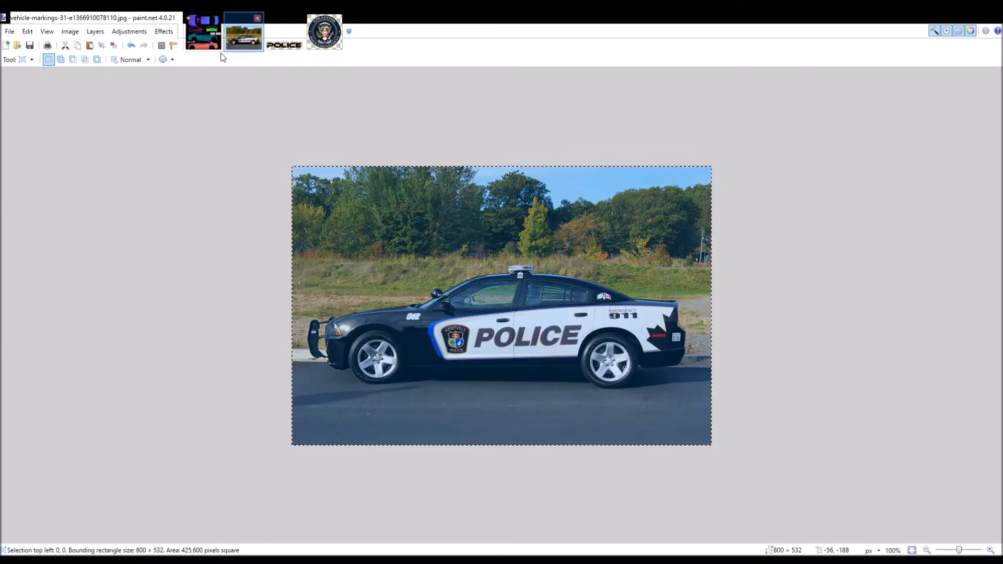
pyautogui.click(211, 39)
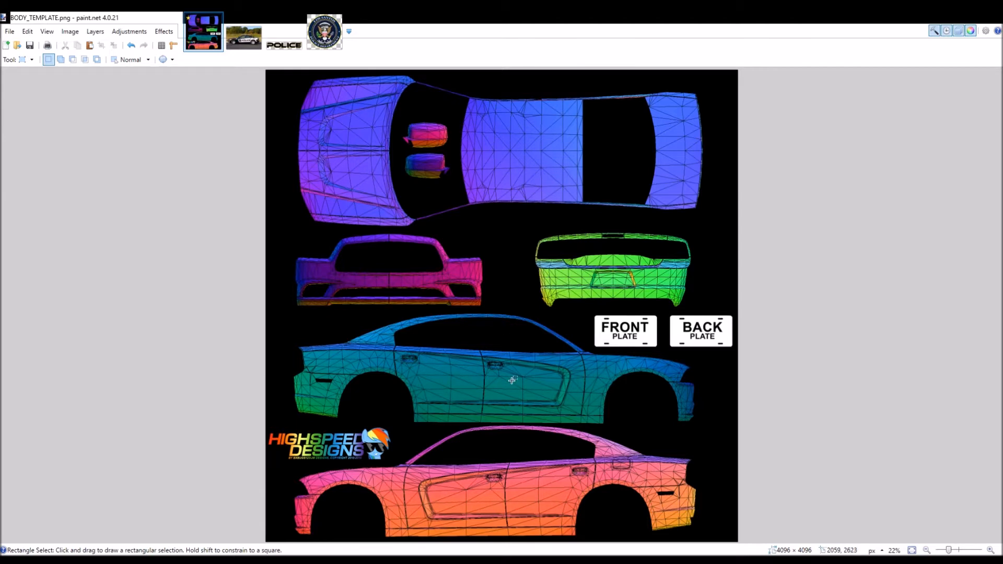
pyautogui.hotkey('ctrl', 'v')
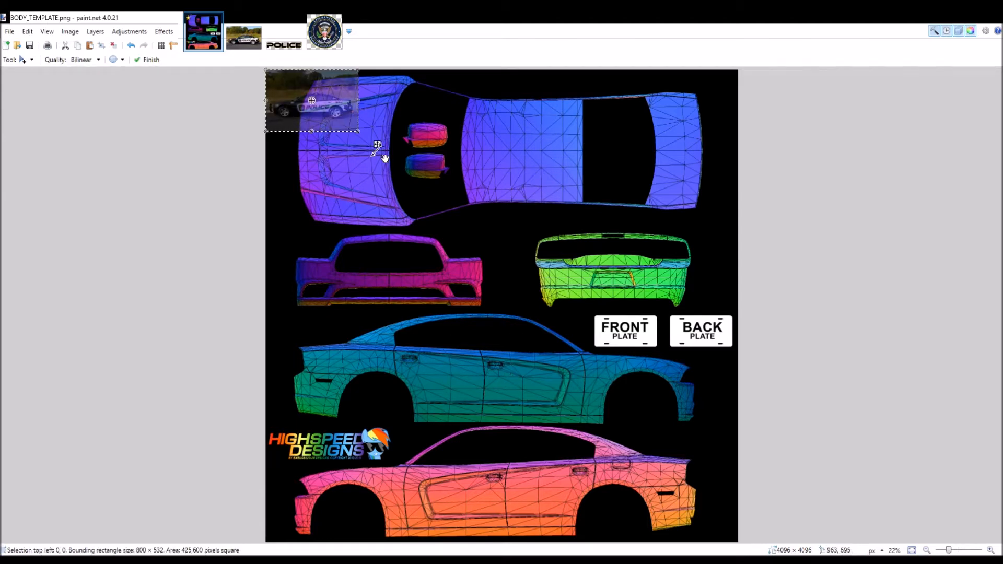
# - Move the pasted car photo onto the lowest side view of the template
pyautogui.moveTo(381, 155); pyautogui.dragTo(414, 211)
pyautogui.hotkey('ctrl', 'z')
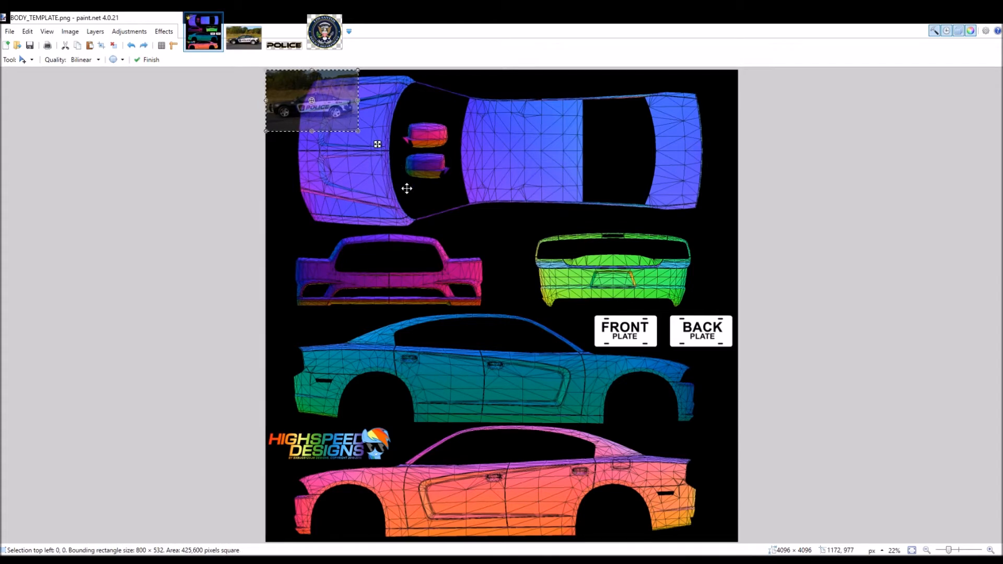
pyautogui.moveTo(382, 156); pyautogui.dragTo(560, 485)
pyautogui.keyDown('ctrl'); pyautogui.scroll(1, 561, 485); pyautogui.keyUp('ctrl')
pyautogui.scroll(-3, 486, 439)
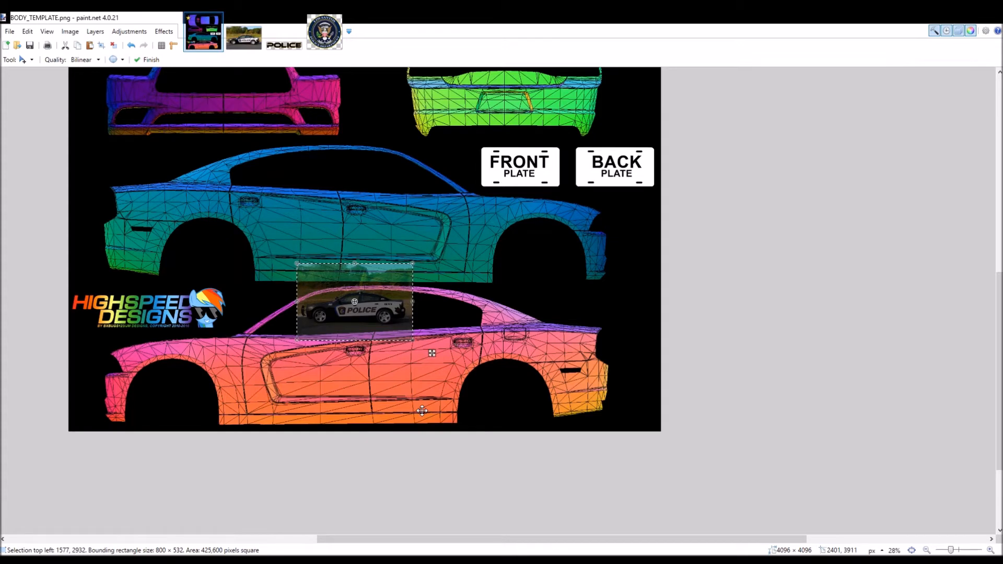
# - Stretch the pasted photo to about 3915 × 2302 pixels so the car roughly matches the template's lowest side view
pyautogui.moveTo(417, 353); pyautogui.dragTo(633, 482)
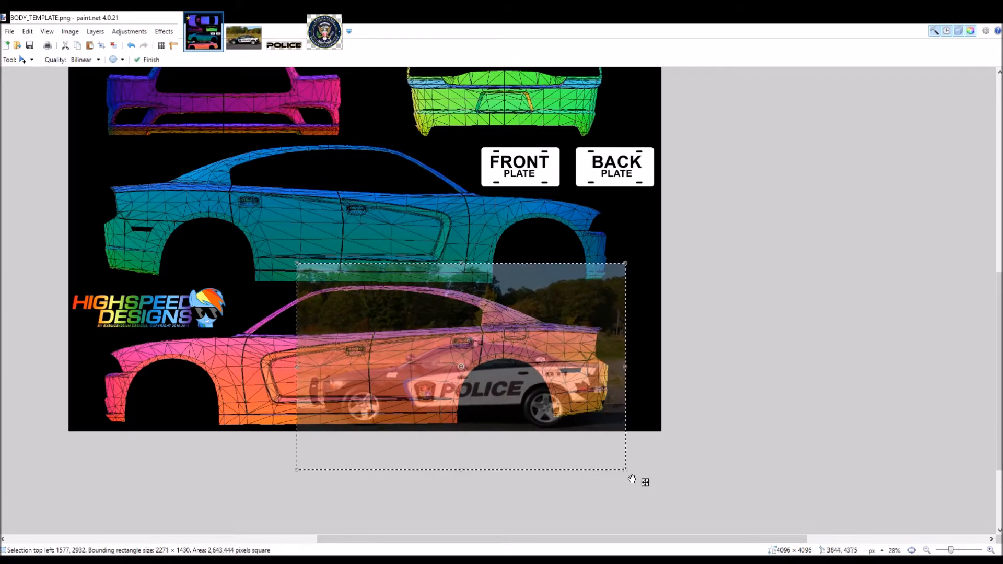
pyautogui.moveTo(470, 272); pyautogui.dragTo(463, 205)
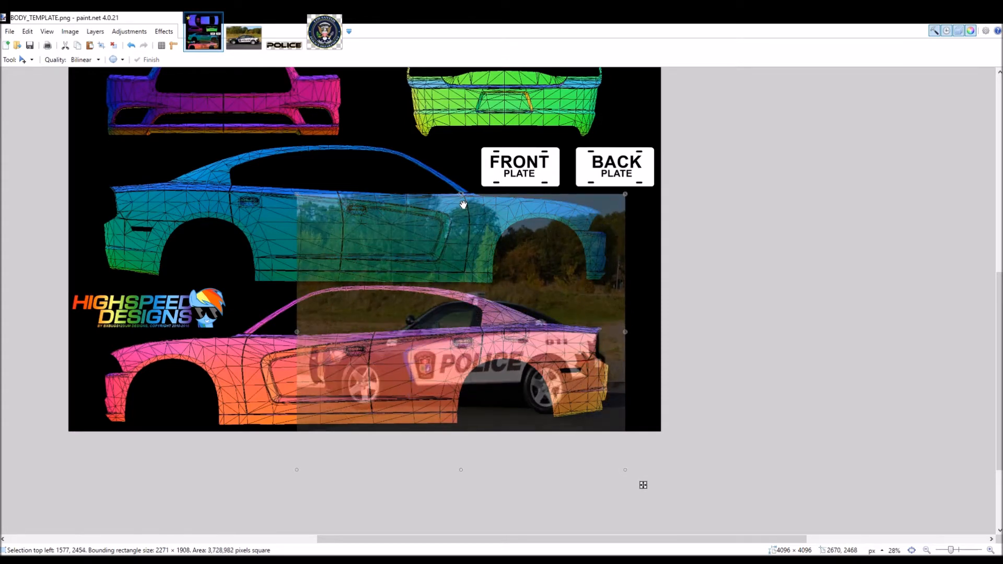
pyautogui.moveTo(655, 502); pyautogui.dragTo(655, 508)
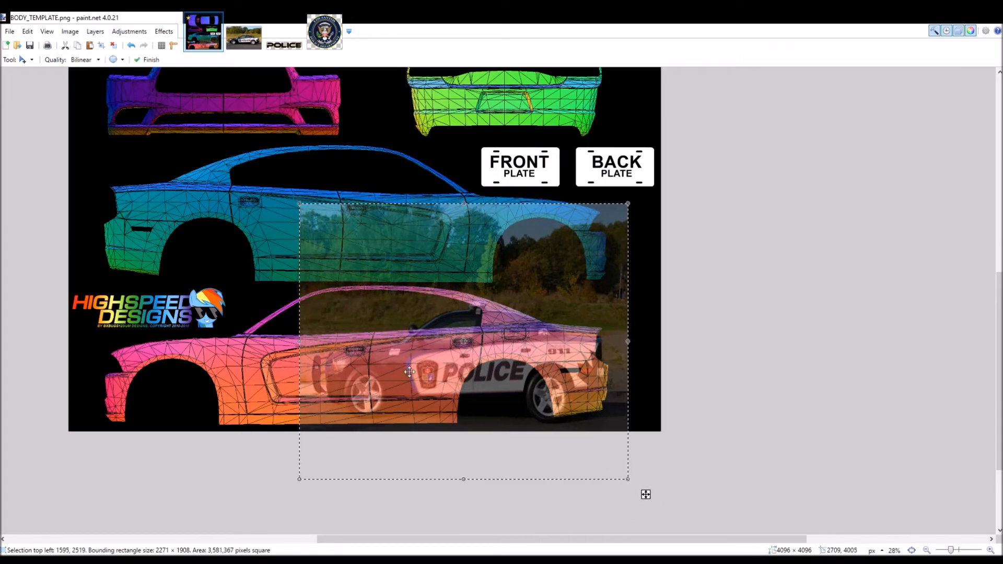
pyautogui.moveTo(305, 212); pyautogui.dragTo(72, 188)
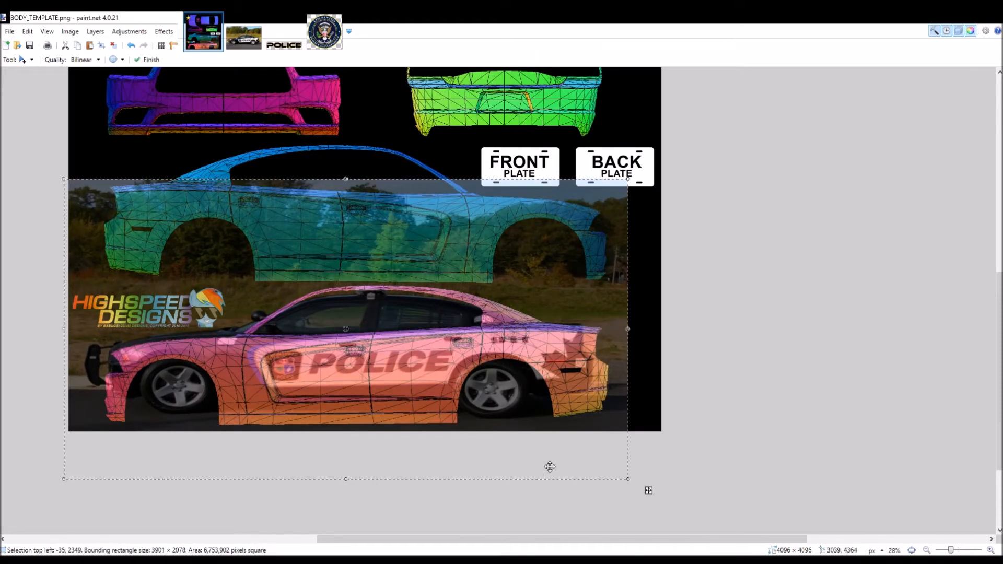
pyautogui.moveTo(652, 492); pyautogui.dragTo(671, 521)
pyautogui.moveTo(80, 202); pyautogui.dragTo(86, 173)
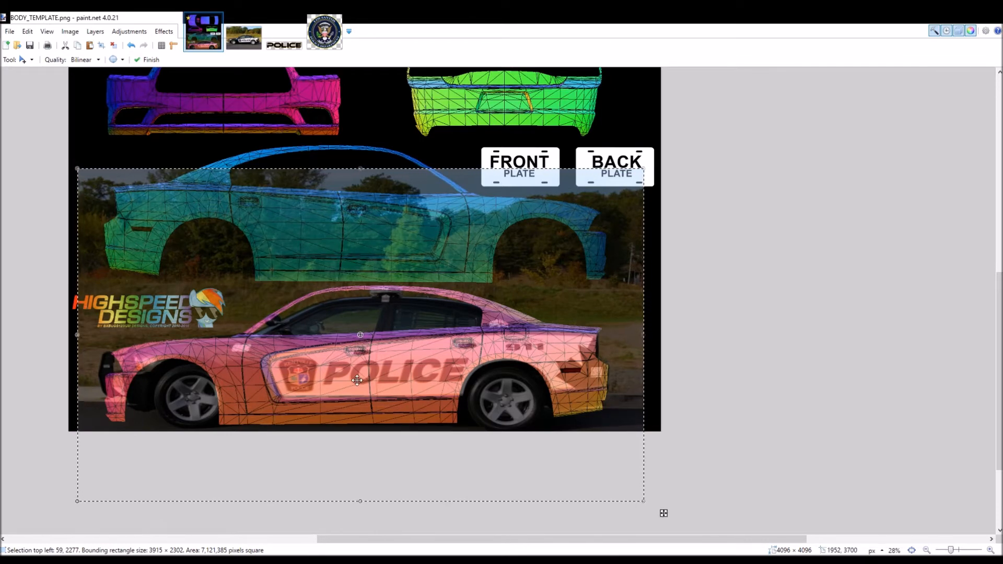
# - Shift the stretched photo slightly toward the car's front to line it up with the side view, then commit the placement and deselect
pyautogui.scroll(1, 357, 381)
pyautogui.moveTo(707, 536)
pyautogui.mouseDown()
pyautogui.moveTo(721, 544)
pyautogui.moveTo(692, 479)
pyautogui.moveTo(701, 537)
pyautogui.mouseUp()
pyautogui.scroll(4, 324, 377)
pyautogui.scroll(-4, 324, 377)
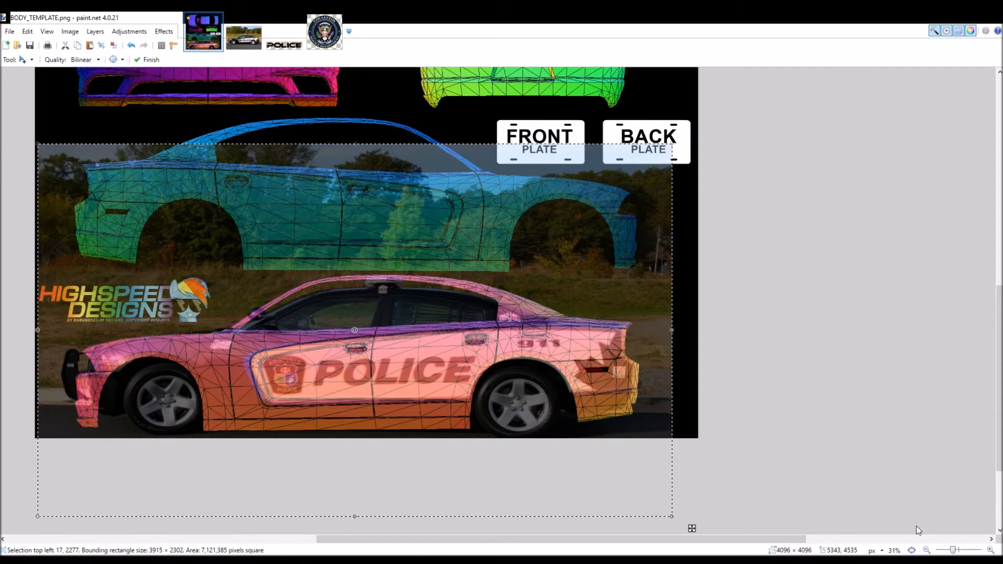
pyautogui.press('Return')
pyautogui.click(11, 92)
pyautogui.click(128, 127)
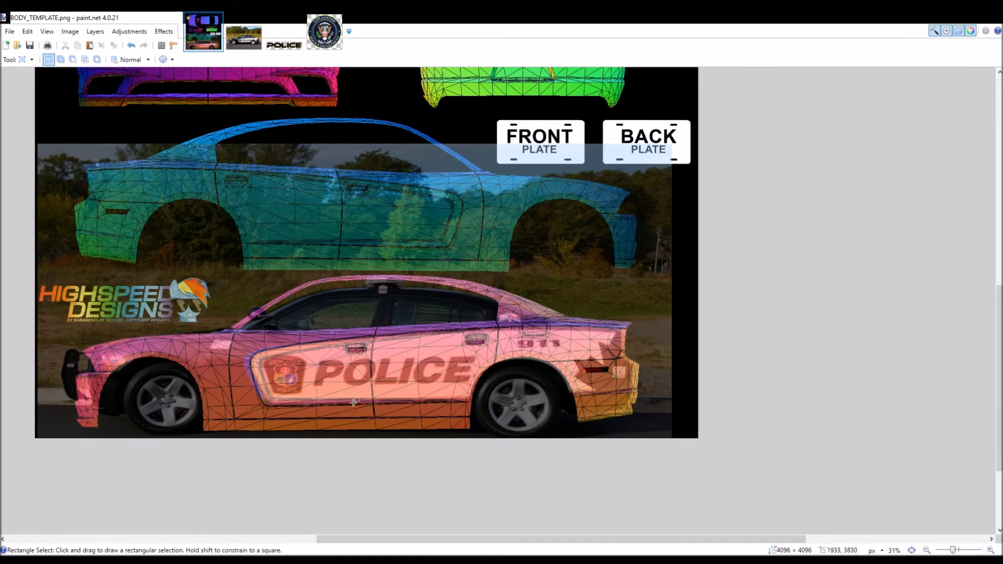
# - Fill the whole canvas with translucent black to darken the template and photo, checking the original car photo for reference
pyautogui.scroll(-2, 235, 294)
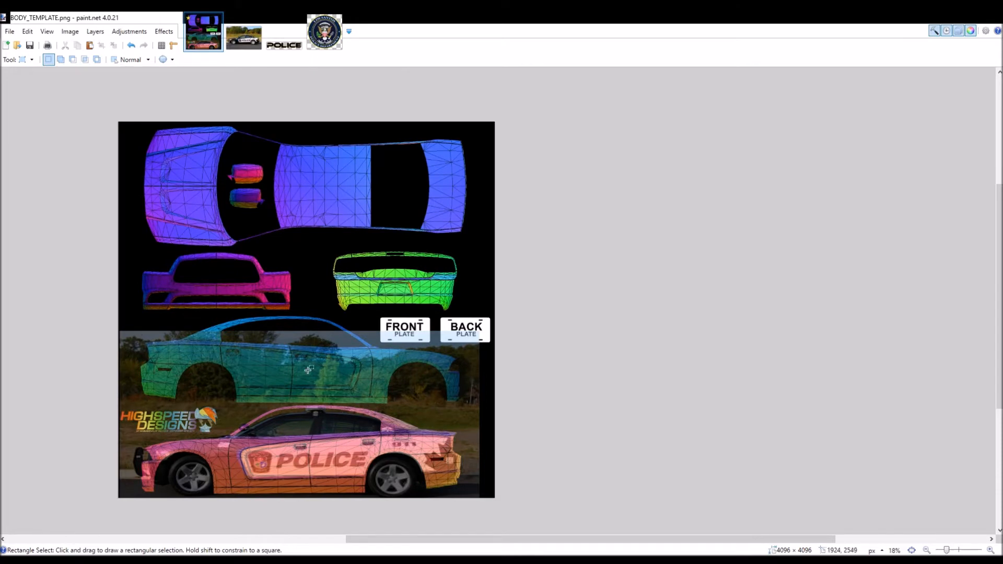
pyautogui.press('f')
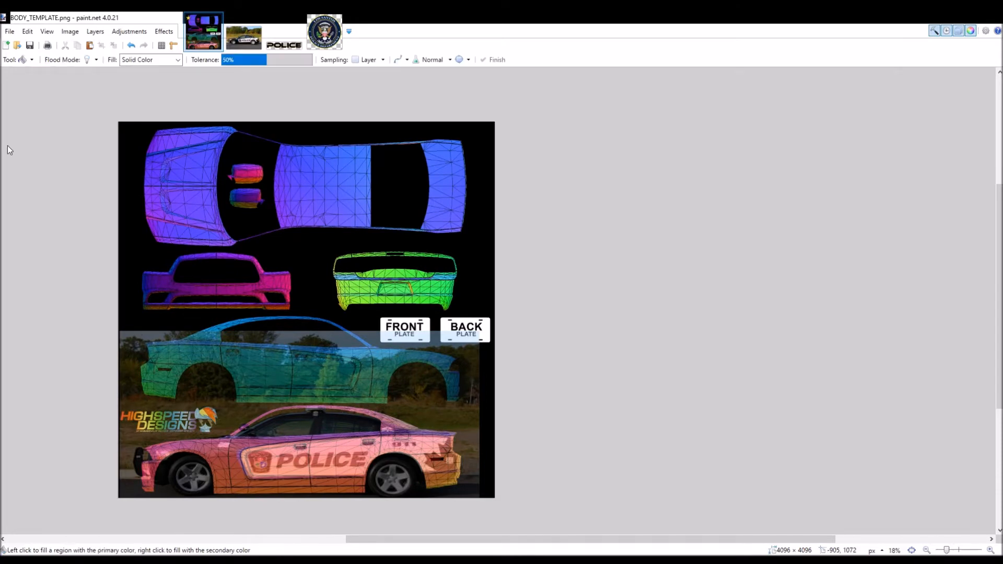
pyautogui.click(168, 263)
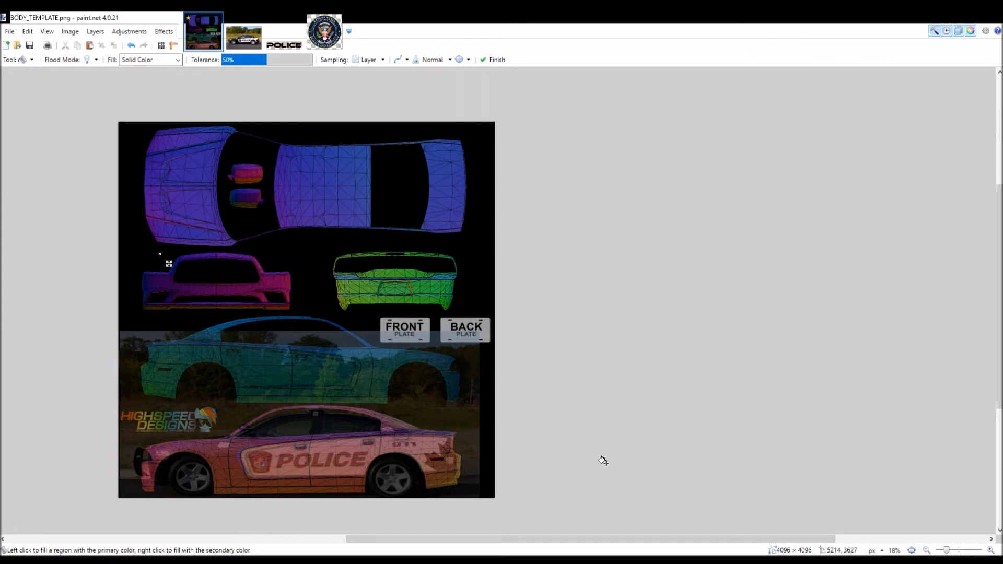
pyautogui.click(239, 36)
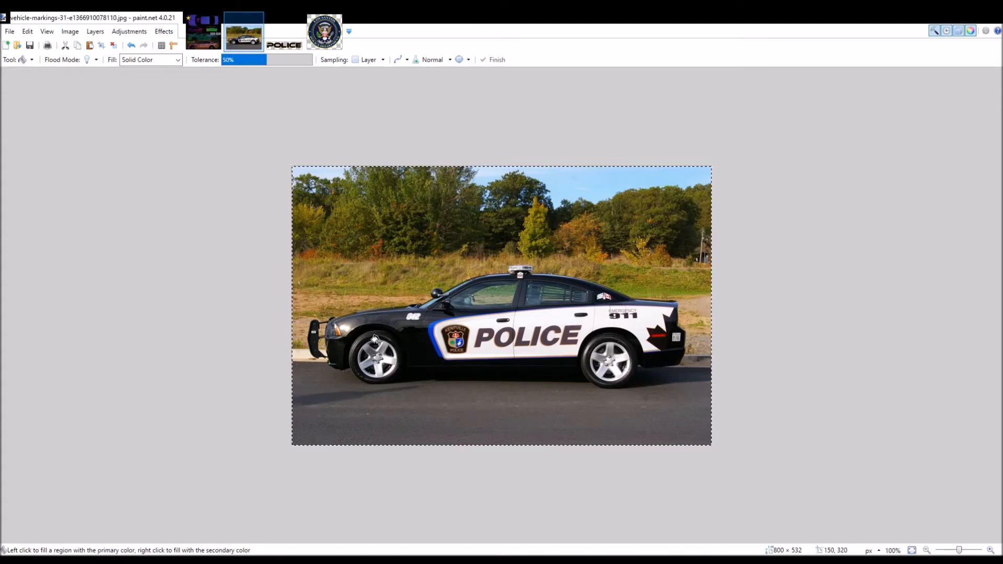
pyautogui.click(203, 31)
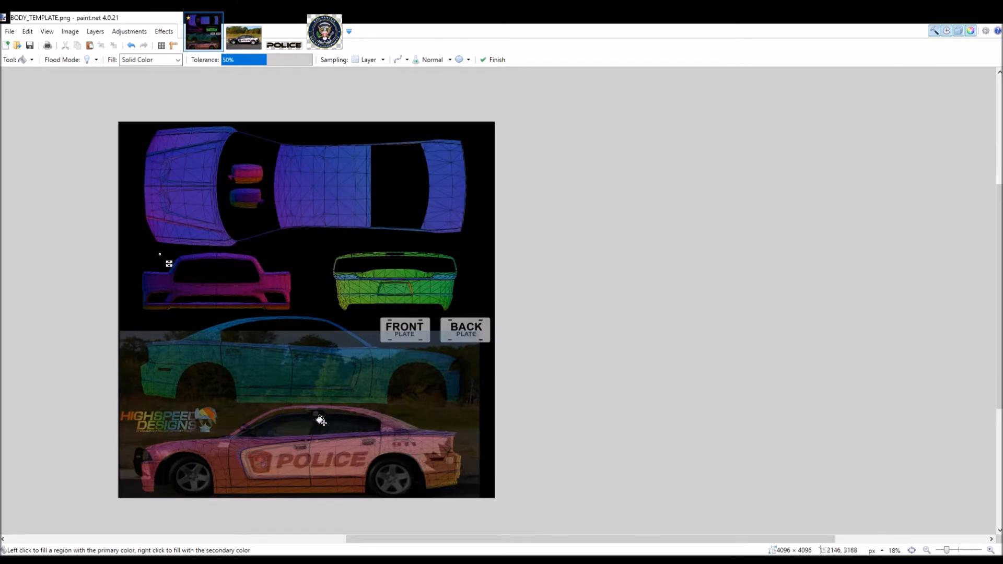
pyautogui.press('Return')
# - Draw a white 2-pixel-wide line about 2230 pixels long from above the door badge to the rear edge of the lowest side view
pyautogui.scroll(4, 264, 456)
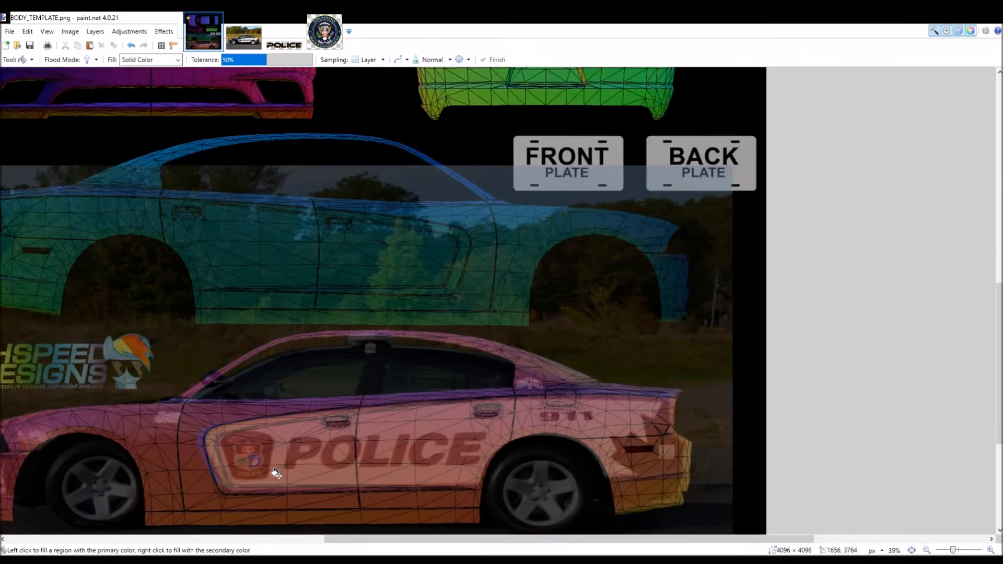
pyautogui.scroll(-2, 258, 445)
pyautogui.scroll(4, 228, 370)
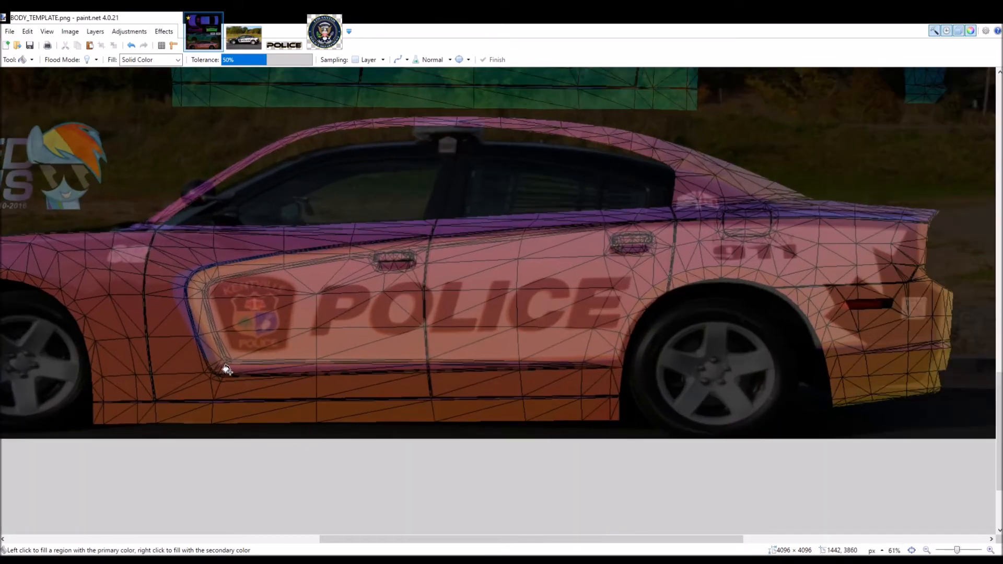
pyautogui.scroll(1, 227, 370)
pyautogui.scroll(4, 269, 359)
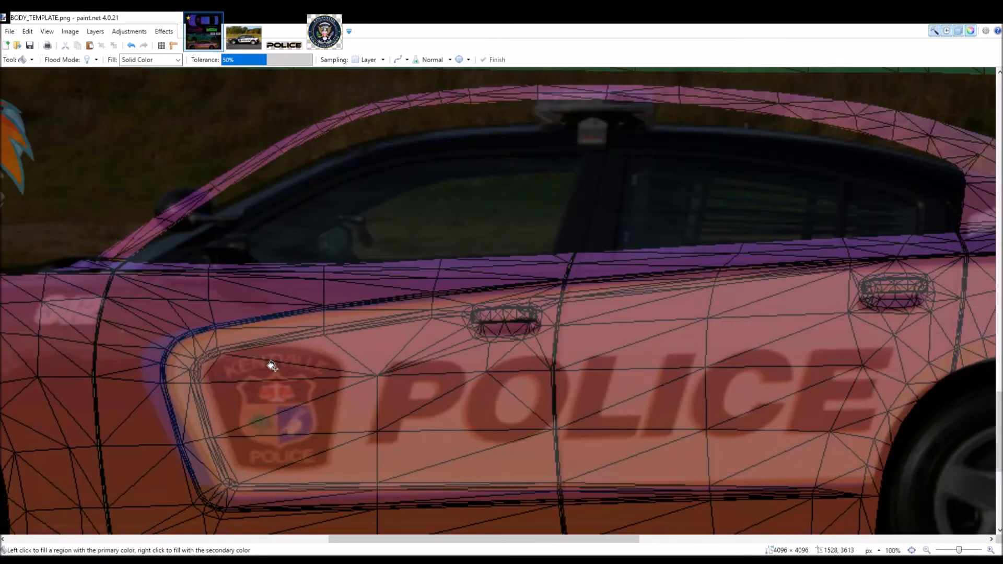
pyautogui.press('o')
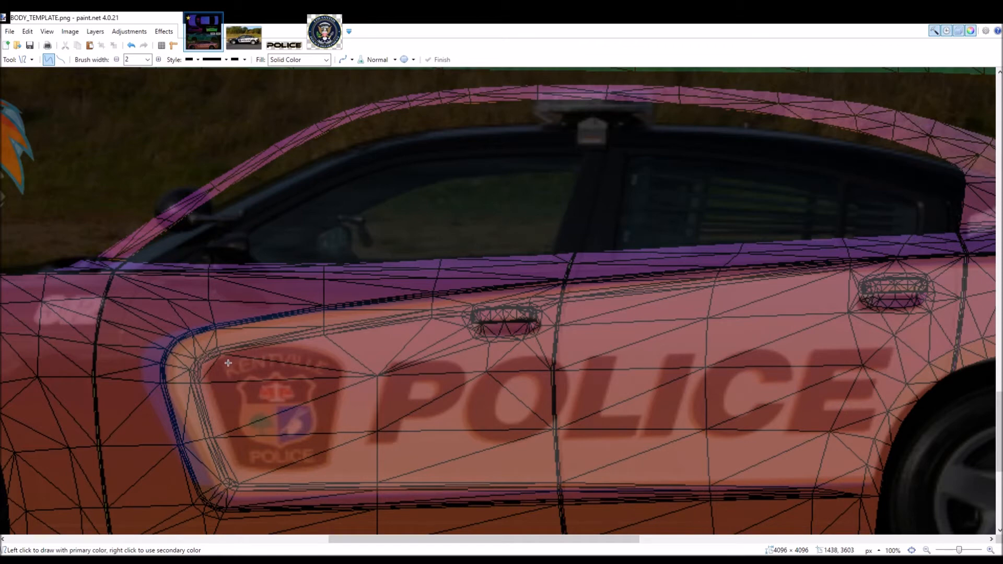
pyautogui.moveTo(229, 363); pyautogui.dragTo(771, 269)
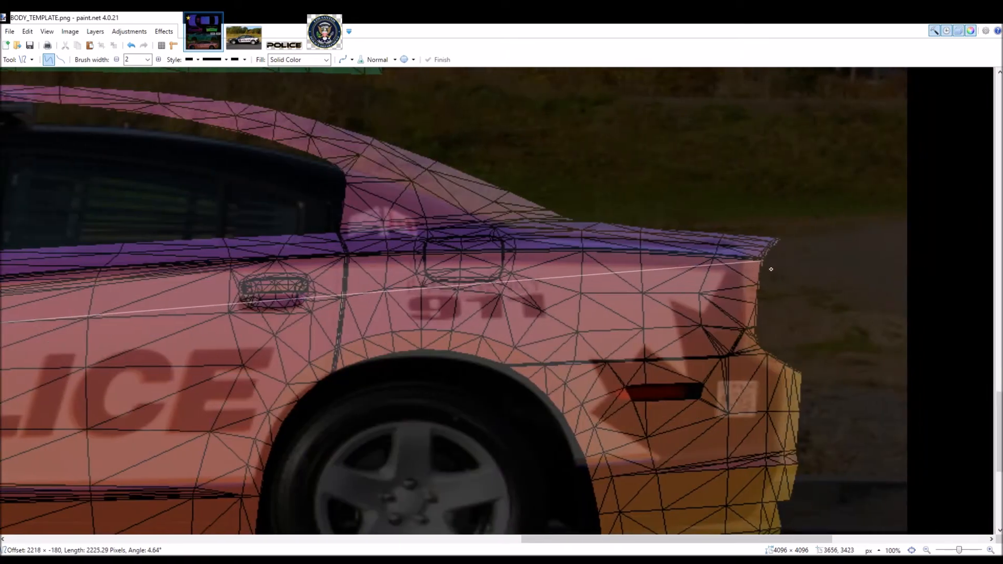
pyautogui.moveTo(774, 269); pyautogui.dragTo(774, 270)
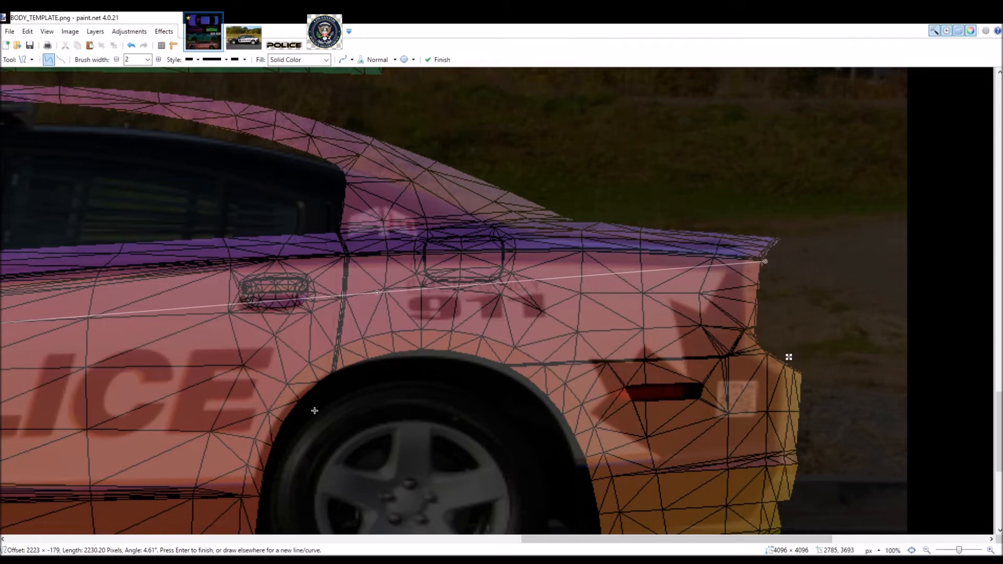
# - Bend the long white line to follow the upper door recess and body crease, extending its rear end to about 2241 pixels overall
pyautogui.scroll(5, 708, 298)
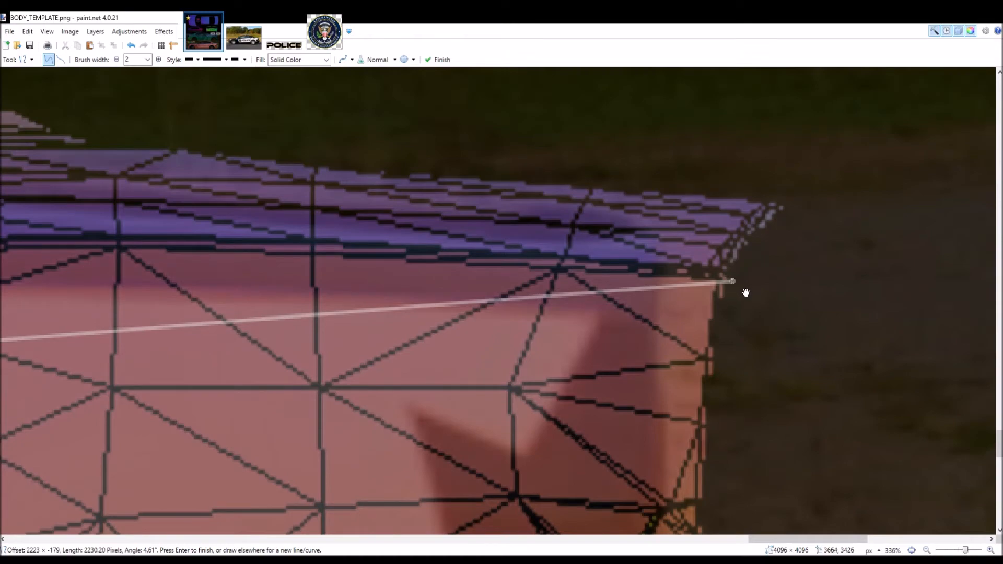
pyautogui.scroll(-5, 526, 355)
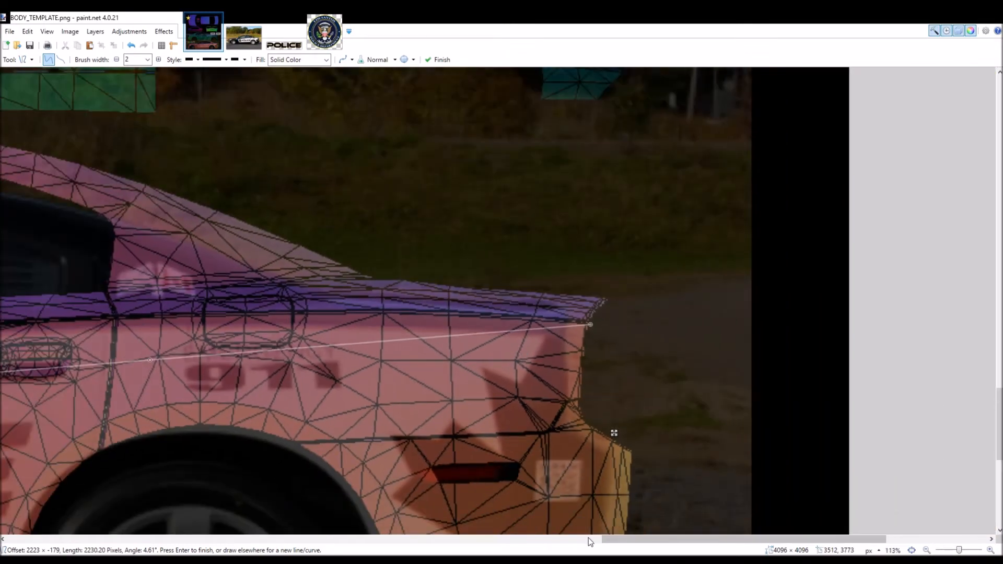
pyautogui.moveTo(608, 538); pyautogui.dragTo(451, 542)
pyautogui.scroll(-3, 455, 470)
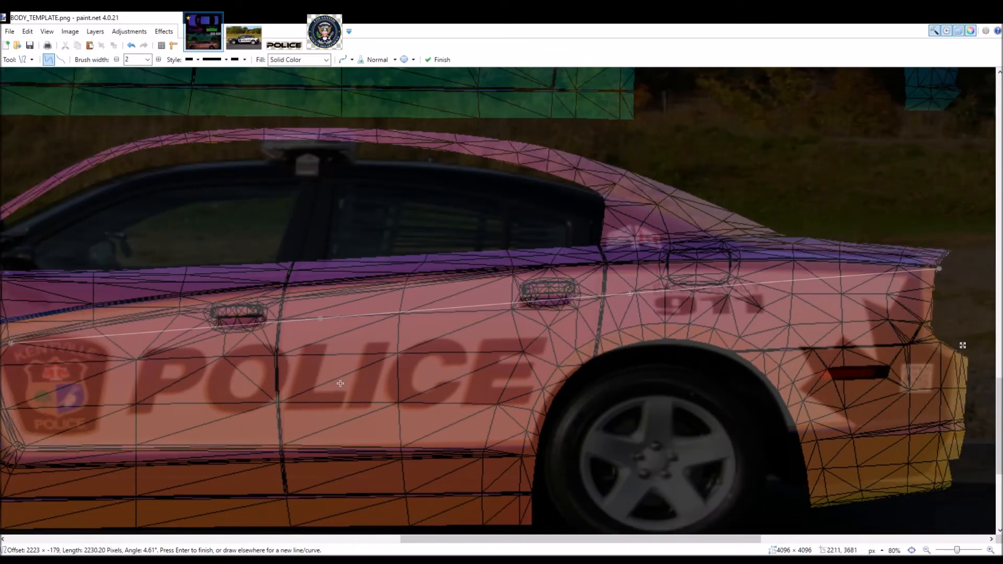
pyautogui.moveTo(329, 327); pyautogui.dragTo(324, 304)
pyautogui.moveTo(636, 300); pyautogui.dragTo(676, 270)
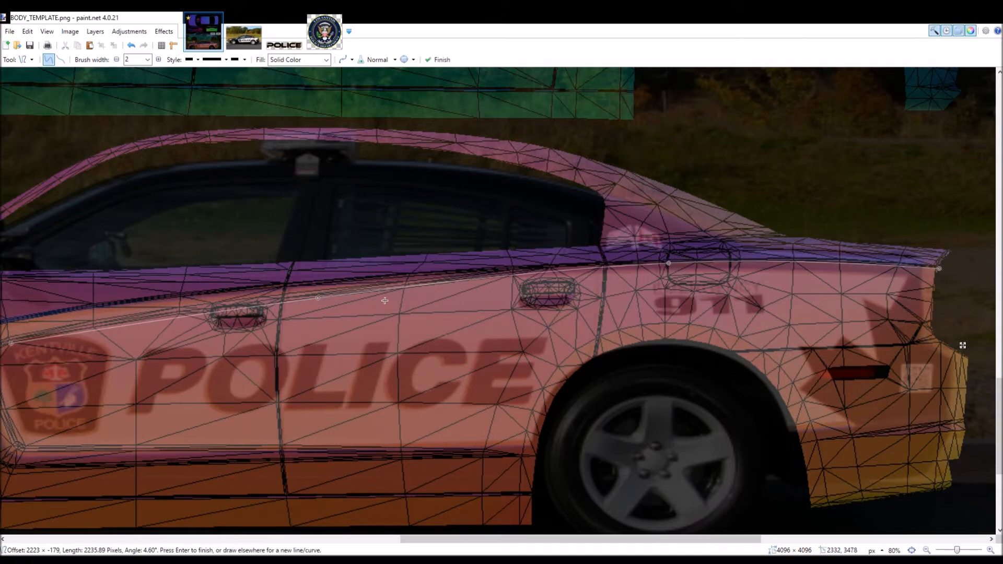
pyautogui.moveTo(332, 307); pyautogui.dragTo(362, 302)
pyautogui.moveTo(676, 274); pyautogui.dragTo(654, 272)
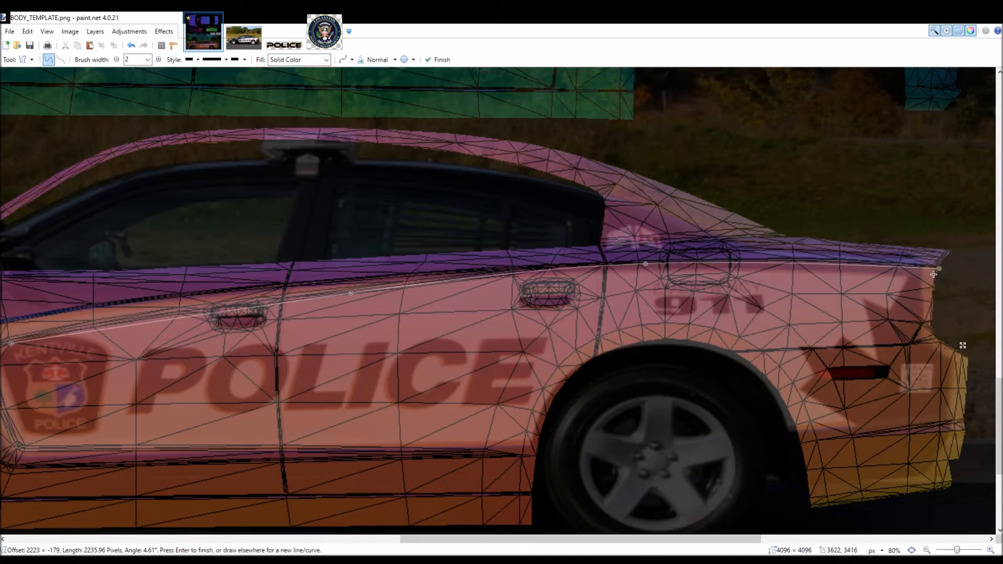
pyautogui.moveTo(944, 278); pyautogui.dragTo(946, 275)
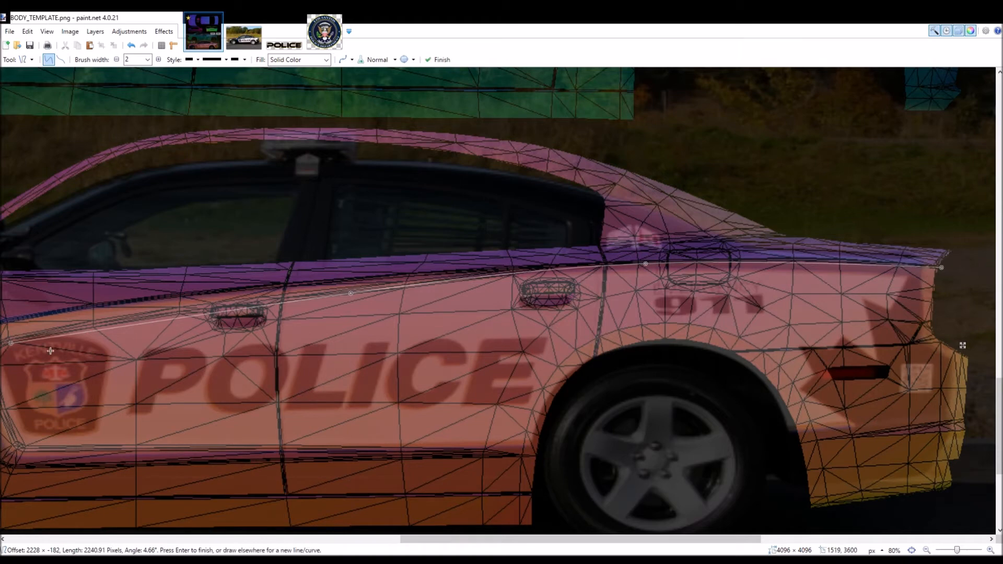
pyautogui.moveTo(358, 298); pyautogui.dragTo(249, 313)
pyautogui.moveTo(655, 274); pyautogui.dragTo(622, 276)
# - Draw a line about 70 pixels long at the door recess's upper front corner and curve it around the badge
pyautogui.scroll(-1, 252, 371)
pyautogui.moveTo(401, 540); pyautogui.dragTo(308, 540)
pyautogui.scroll(2, 281, 392)
pyautogui.scroll(5, 281, 392)
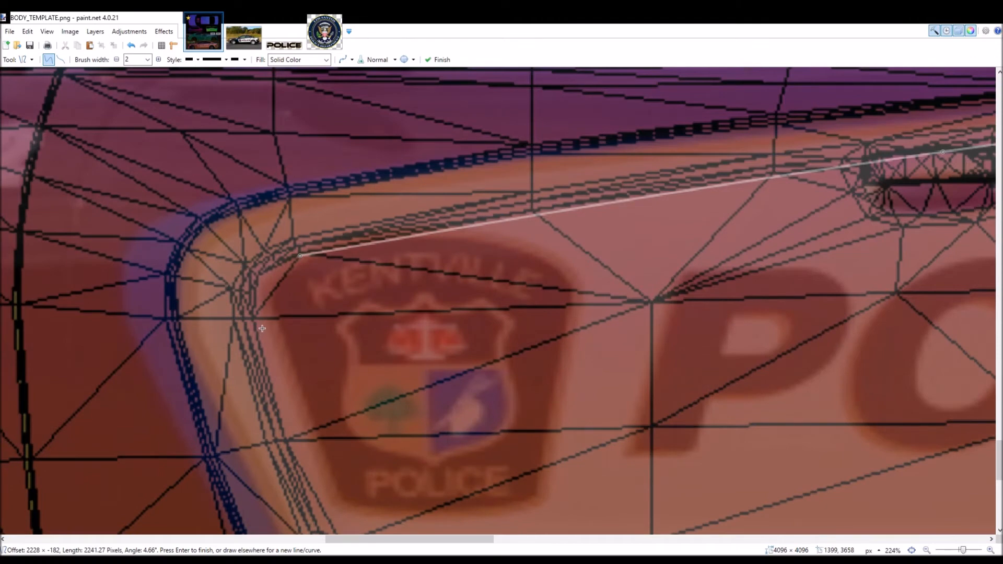
pyautogui.moveTo(253, 320); pyautogui.dragTo(302, 255)
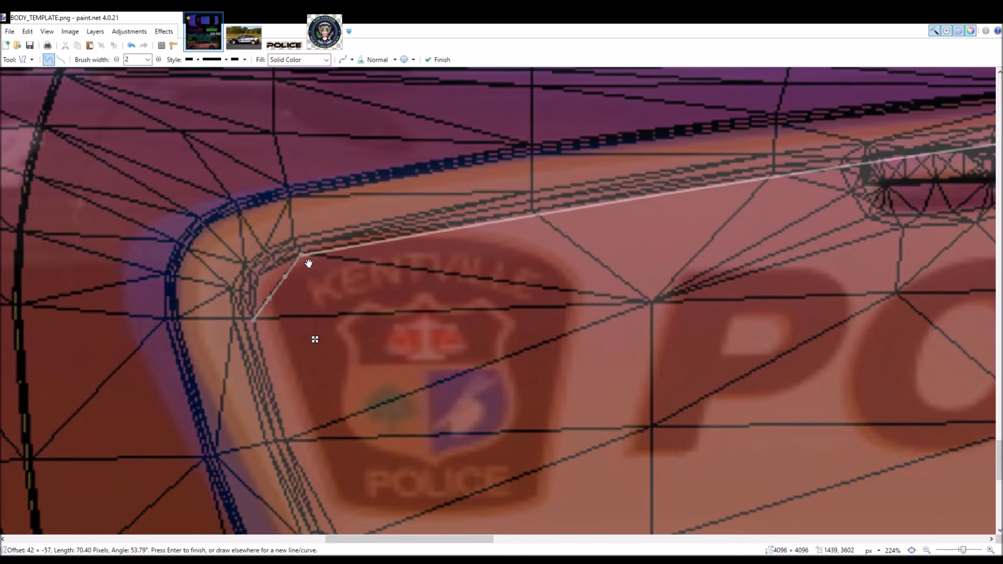
pyautogui.moveTo(291, 287); pyautogui.dragTo(259, 309)
pyautogui.press('Return')
# - Draw a line about 191 pixels long along the door recess's front edge, from the upper curve down to the lower corner
pyautogui.scroll(-3, 281, 348)
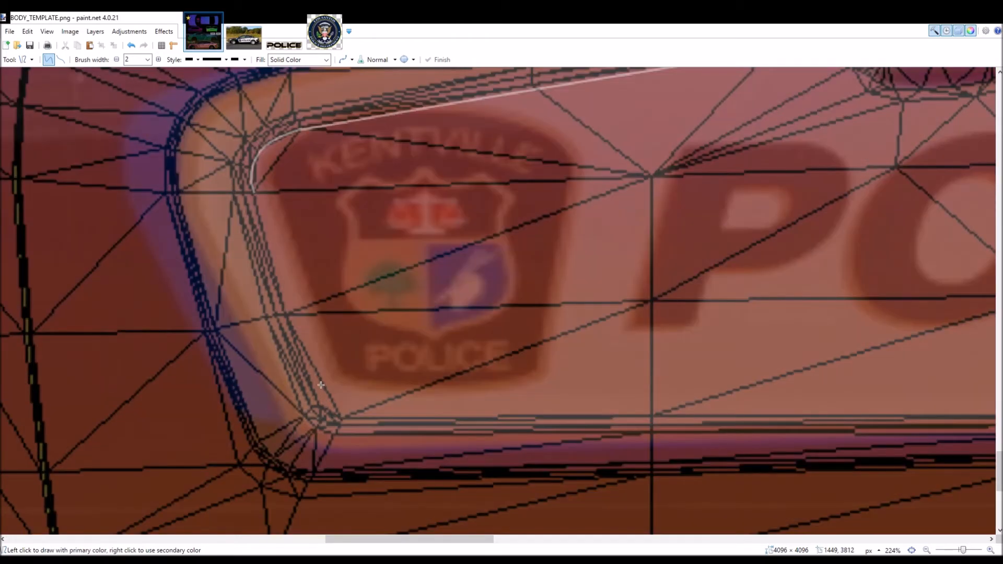
pyautogui.moveTo(327, 413); pyautogui.dragTo(263, 200)
pyautogui.moveTo(281, 269); pyautogui.dragTo(275, 268)
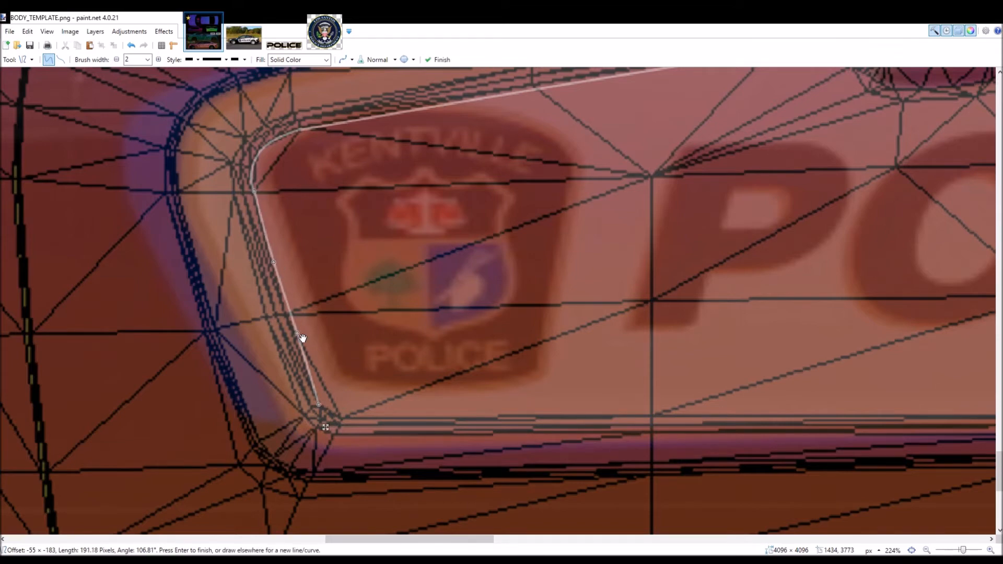
pyautogui.moveTo(300, 340); pyautogui.dragTo(300, 341)
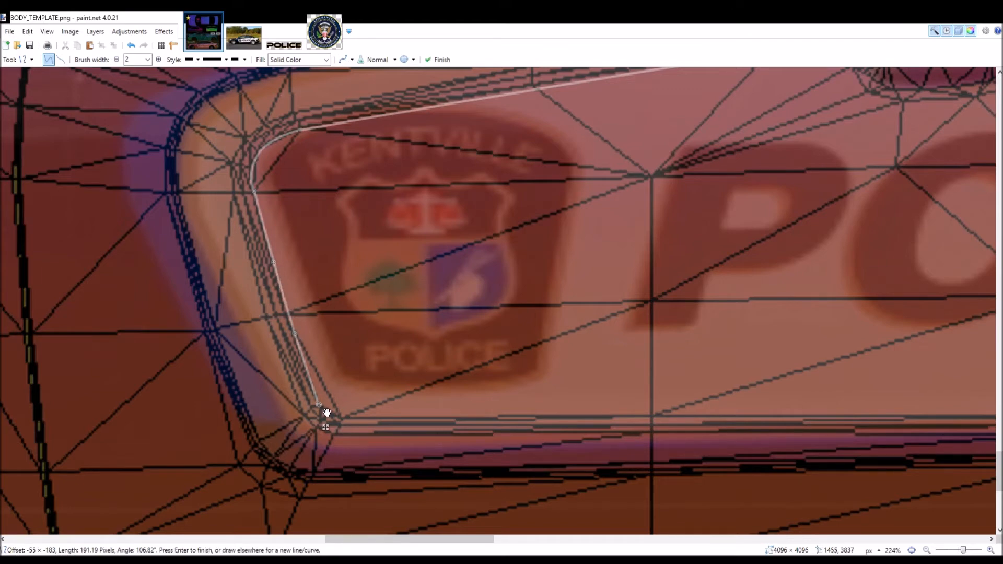
pyautogui.press('Return')
# - Round the recess's lower front corner below the badge with a curved line about 26 pixels long
pyautogui.moveTo(327, 414); pyautogui.dragTo(351, 426)
pyautogui.scroll(3, 342, 420)
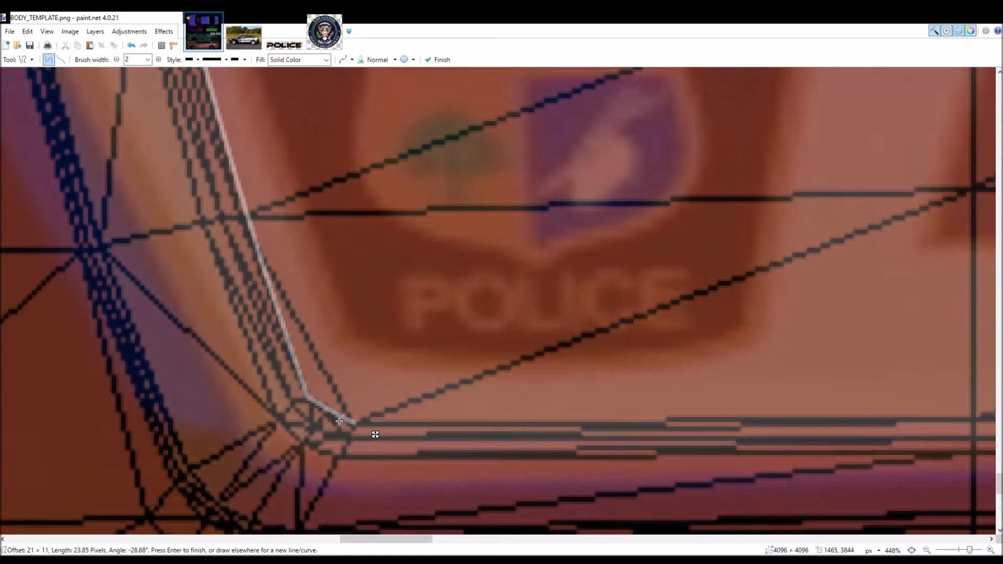
pyautogui.moveTo(333, 416); pyautogui.dragTo(310, 402)
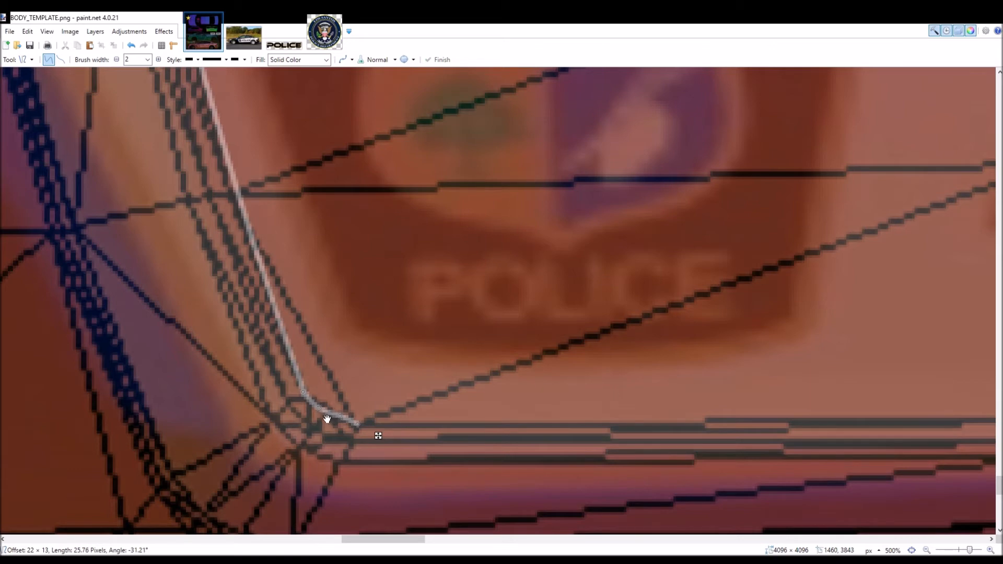
pyautogui.moveTo(347, 421); pyautogui.dragTo(346, 428)
pyautogui.press('Return')
pyautogui.scroll(-6, 389, 380)
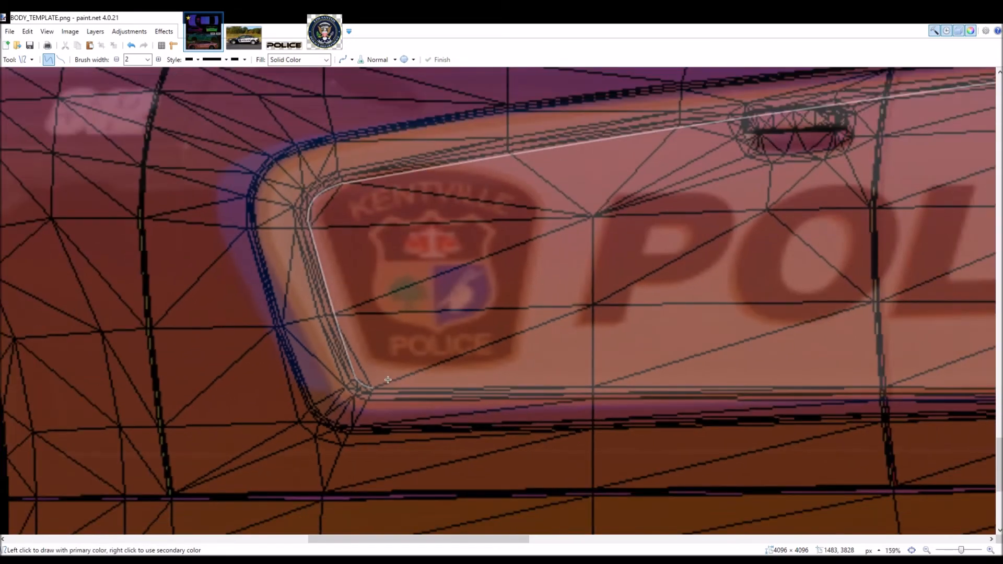
pyautogui.scroll(-2, 429, 386)
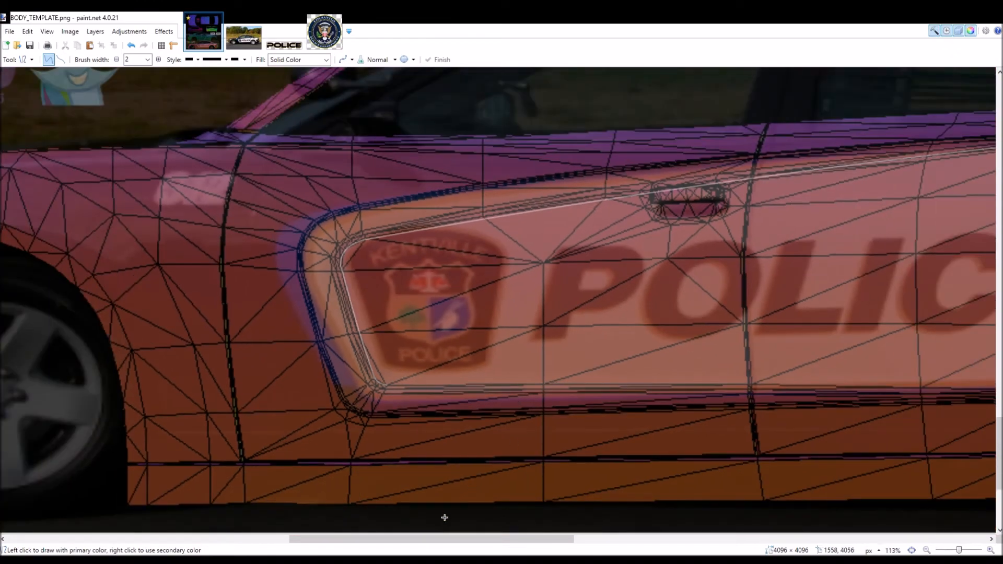
pyautogui.moveTo(430, 538); pyautogui.dragTo(493, 537)
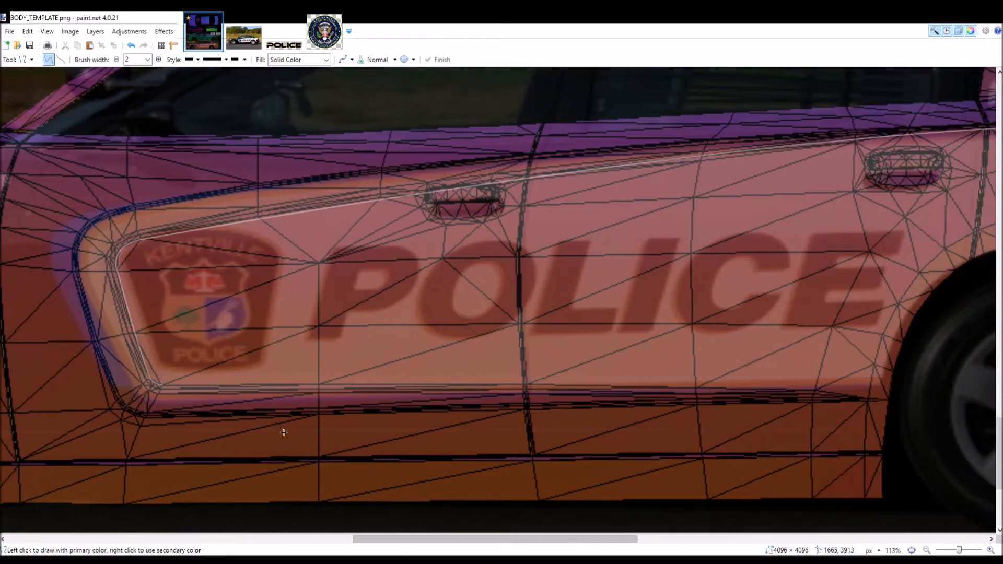
pyautogui.scroll(4, 168, 394)
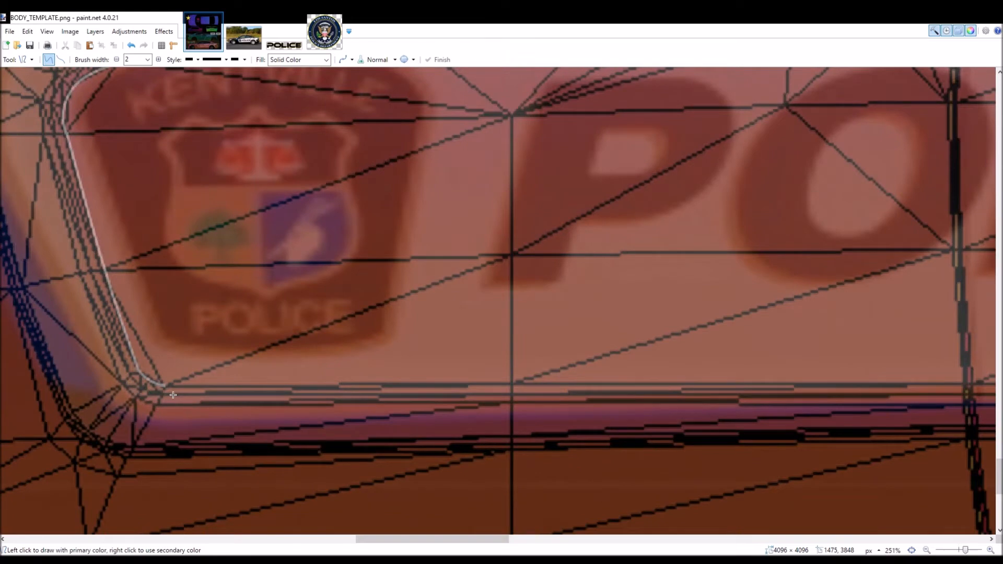
pyautogui.moveTo(164, 385); pyautogui.dragTo(273, 385)
pyautogui.press('Escape')
pyautogui.moveTo(165, 385); pyautogui.dragTo(216, 386)
pyautogui.hotkey('ctrl', 'z')
# - Draw a line about 1233 pixels long along the doors' lower crease, from the recess's rounded corner to the rear wheel arch
pyautogui.scroll(3, 172, 396)
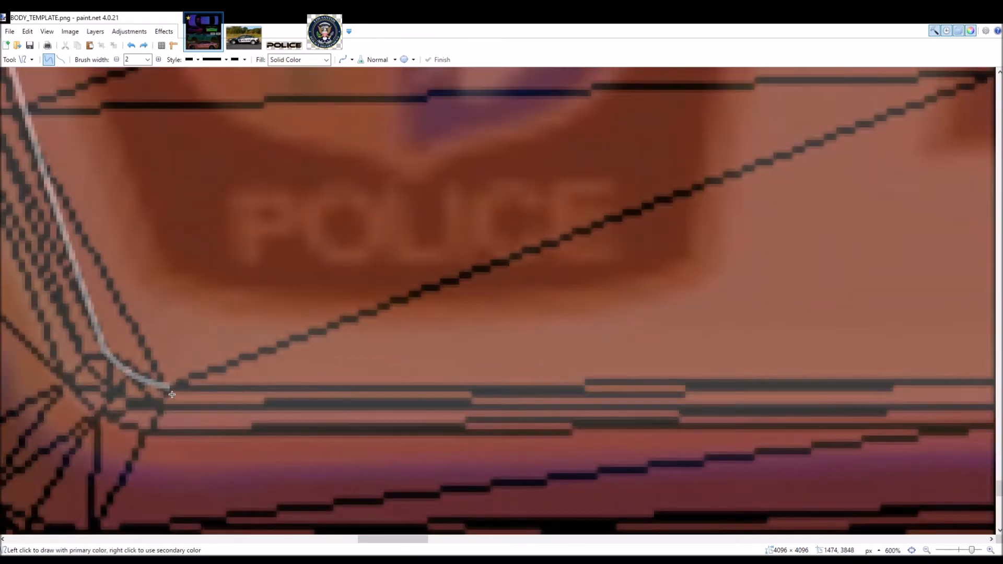
pyautogui.moveTo(174, 395); pyautogui.dragTo(216, 394)
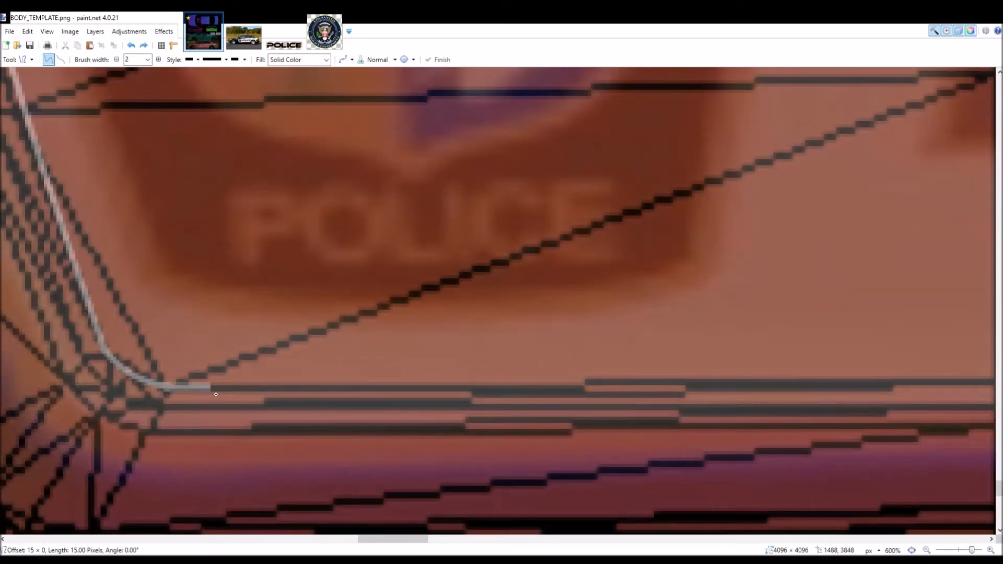
pyautogui.scroll(-6, 216, 394)
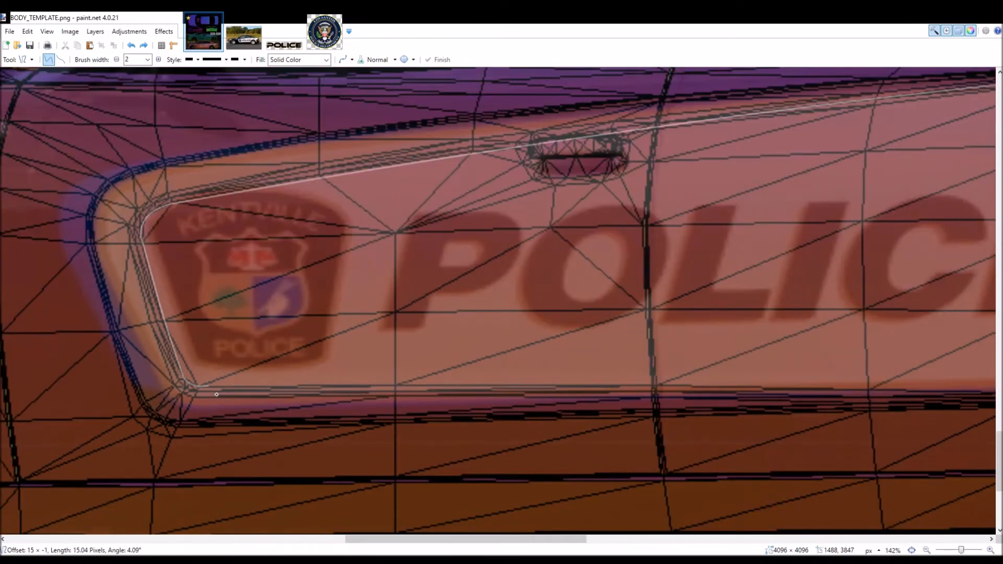
pyautogui.scroll(-2, 216, 395)
pyautogui.moveTo(217, 395); pyautogui.dragTo(784, 400)
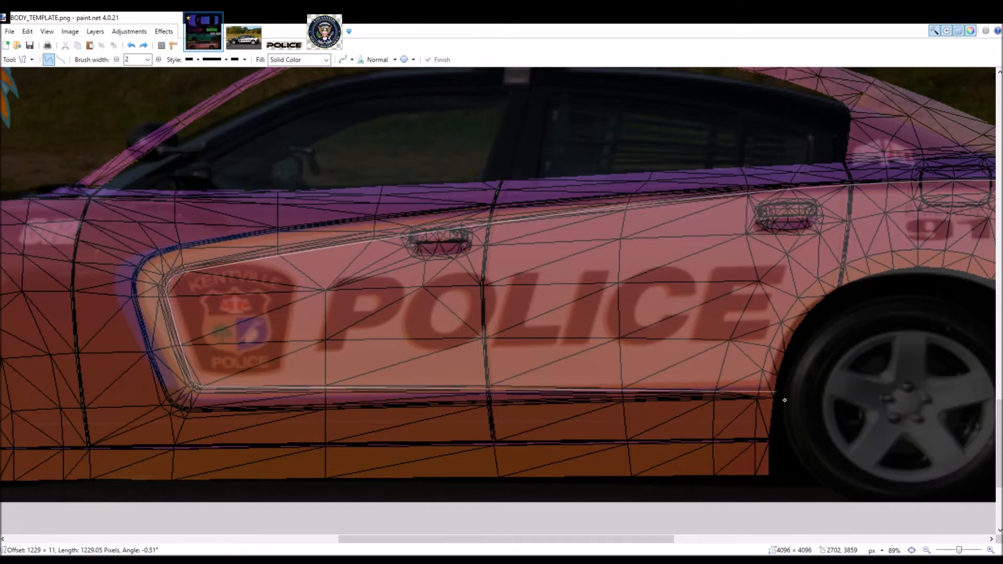
pyautogui.moveTo(786, 400); pyautogui.dragTo(787, 401)
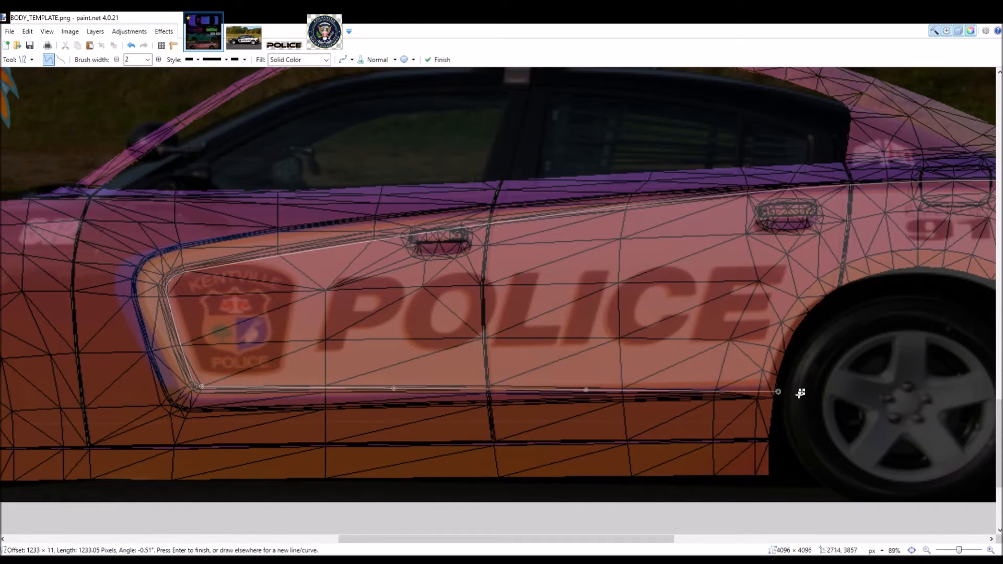
pyautogui.press('Return')
# - Draw a line about 614 pixels long across the rear wheel, from the end of the lower door line to the arch's rear edge
pyautogui.scroll(-1, 805, 377)
pyautogui.scroll(-2, 805, 376)
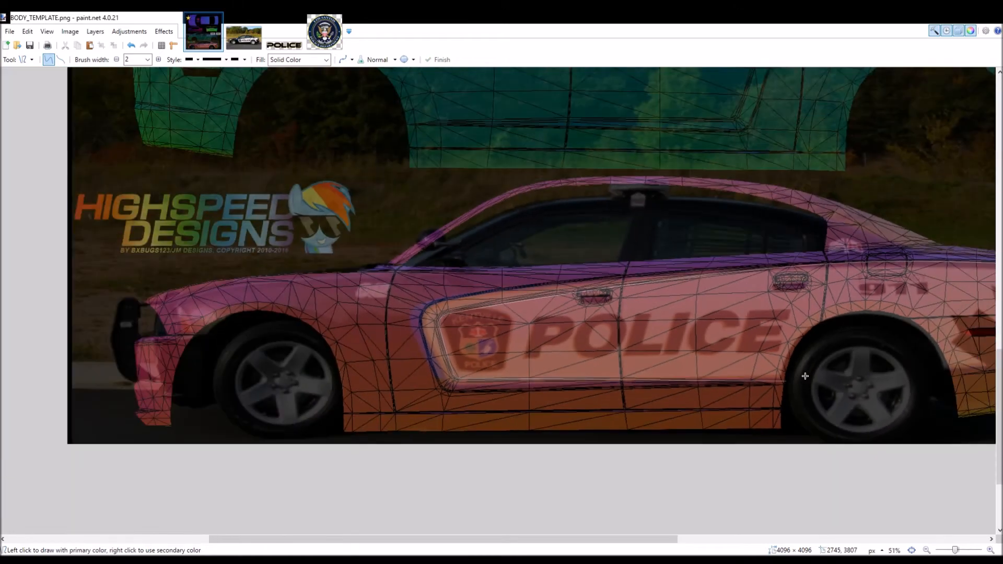
pyautogui.moveTo(552, 538); pyautogui.dragTo(723, 538)
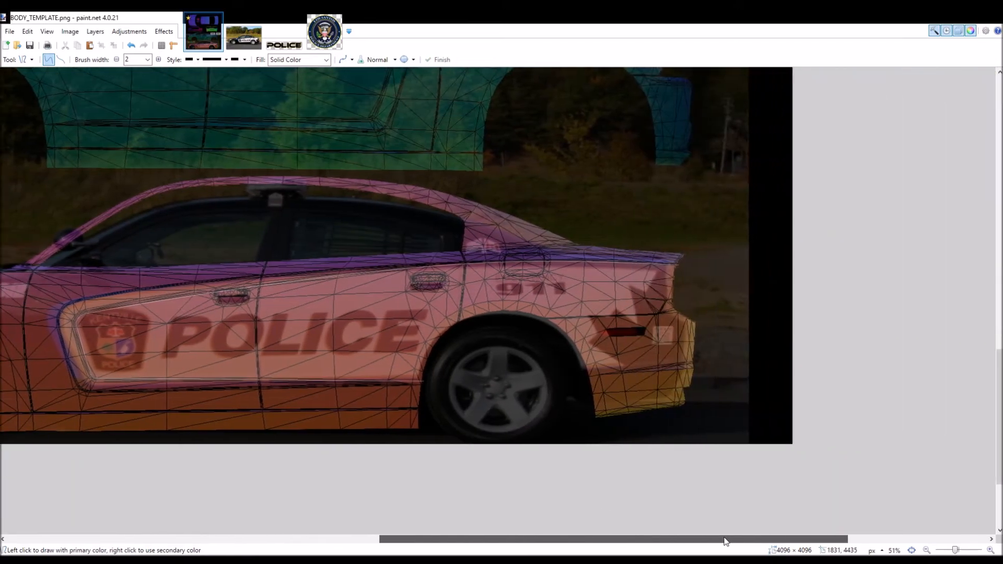
pyautogui.scroll(3, 600, 434)
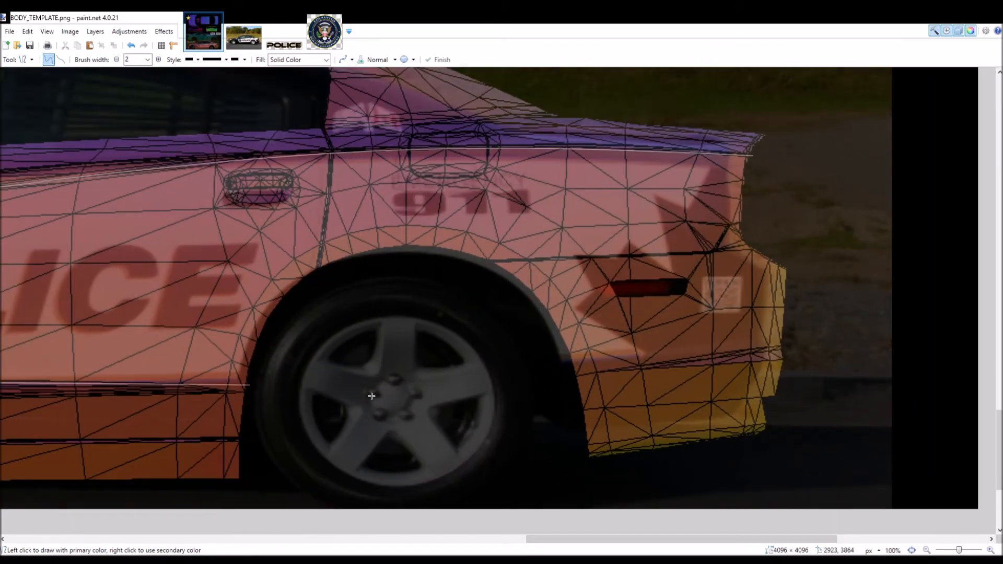
pyautogui.moveTo(256, 393); pyautogui.dragTo(575, 363)
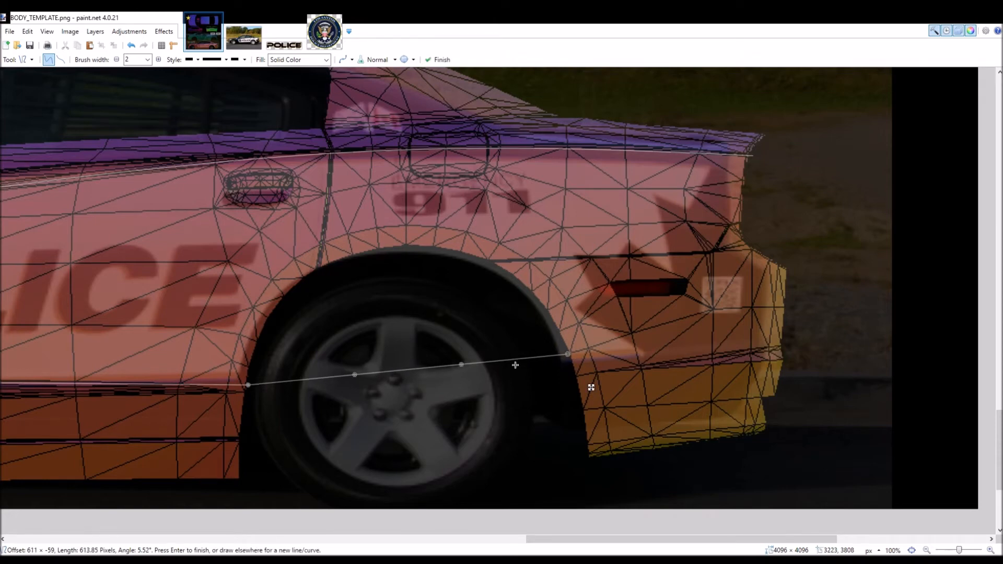
pyautogui.scroll(3, 590, 366)
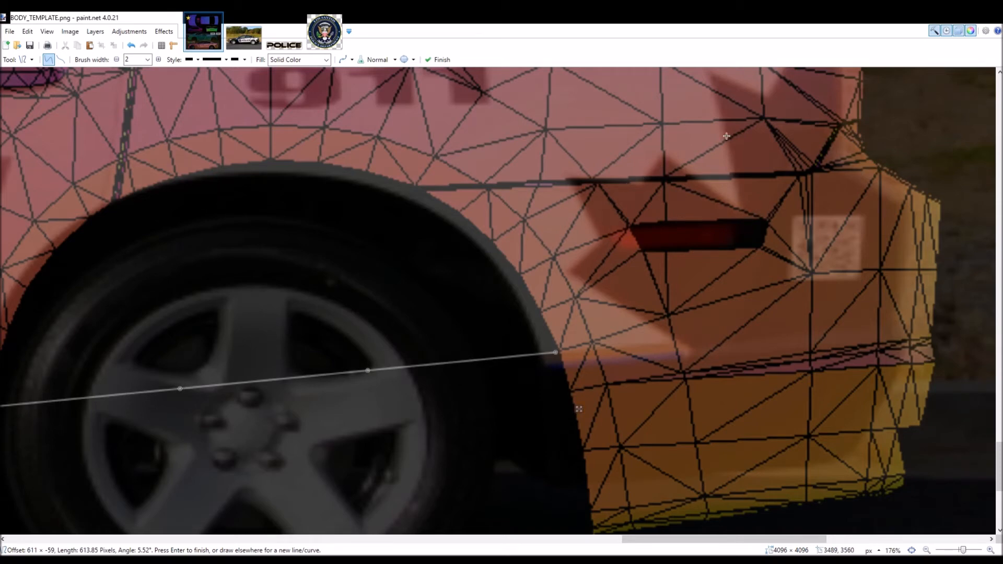
pyautogui.press('Return')
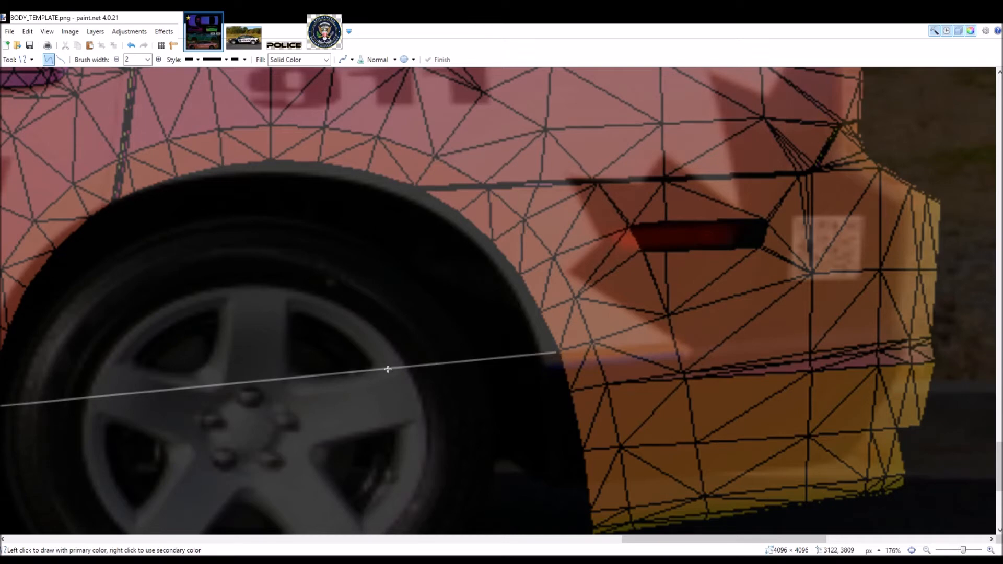
# - Bend the line across the rear wheel into an arc about 779 pixels long that follows the wheel arch, and commit it
pyautogui.moveTo(379, 369); pyautogui.dragTo(372, 214)
pyautogui.moveTo(188, 401); pyautogui.dragTo(141, 236)
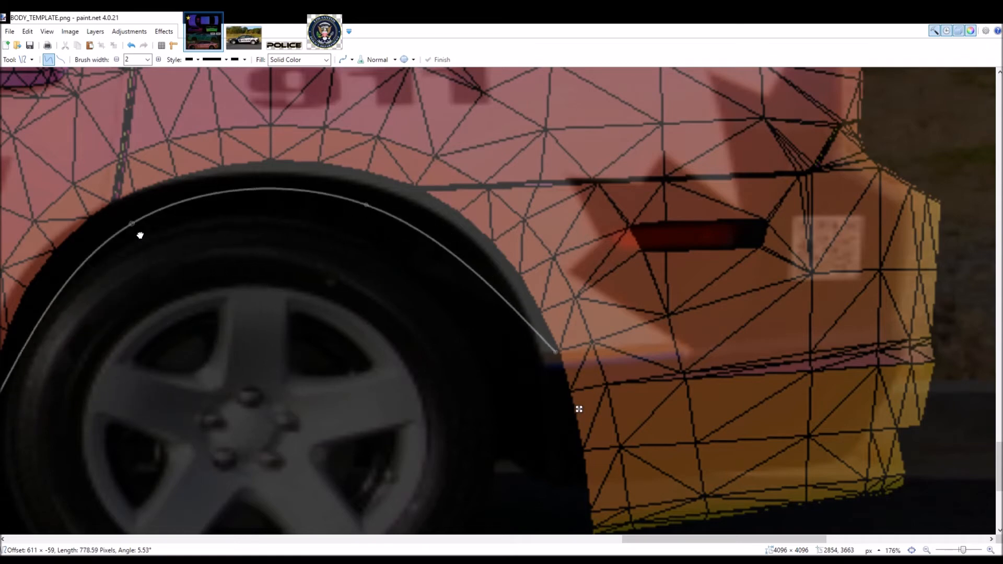
pyautogui.hotkey('ctrl', '0')
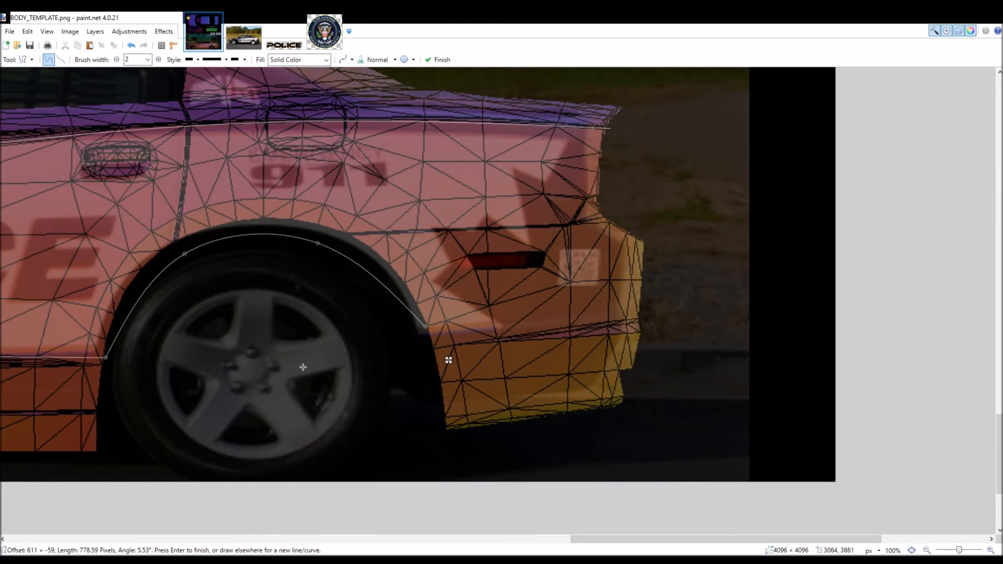
pyautogui.moveTo(434, 336); pyautogui.dragTo(427, 337)
pyautogui.press('Return')
# - Trace from the wheel arc's rear end along the bumper stripe, then up the dark leaf's lower front zigzag, ending with a line about 80 pixels long
pyautogui.scroll(2, 506, 332)
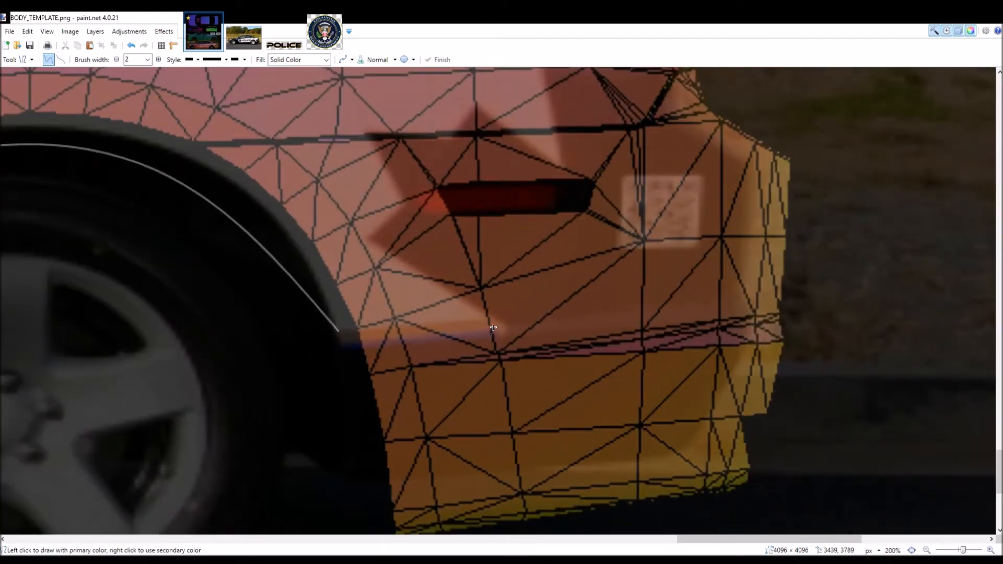
pyautogui.moveTo(500, 328); pyautogui.dragTo(347, 340)
pyautogui.press('Return')
pyautogui.moveTo(374, 248); pyautogui.dragTo(500, 328)
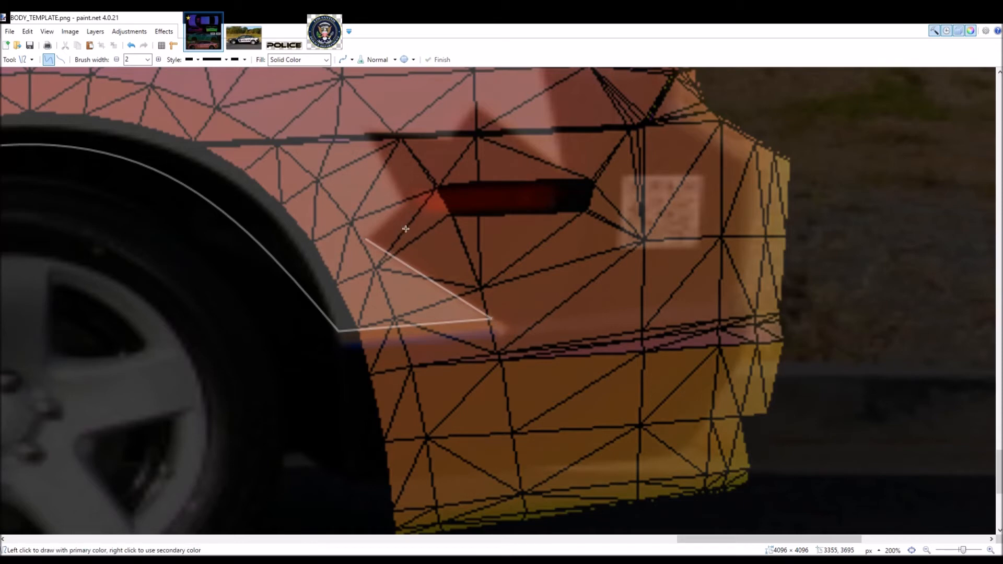
pyautogui.moveTo(406, 204); pyautogui.dragTo(366, 240)
pyautogui.press('Return')
pyautogui.moveTo(367, 133); pyautogui.dragTo(413, 214)
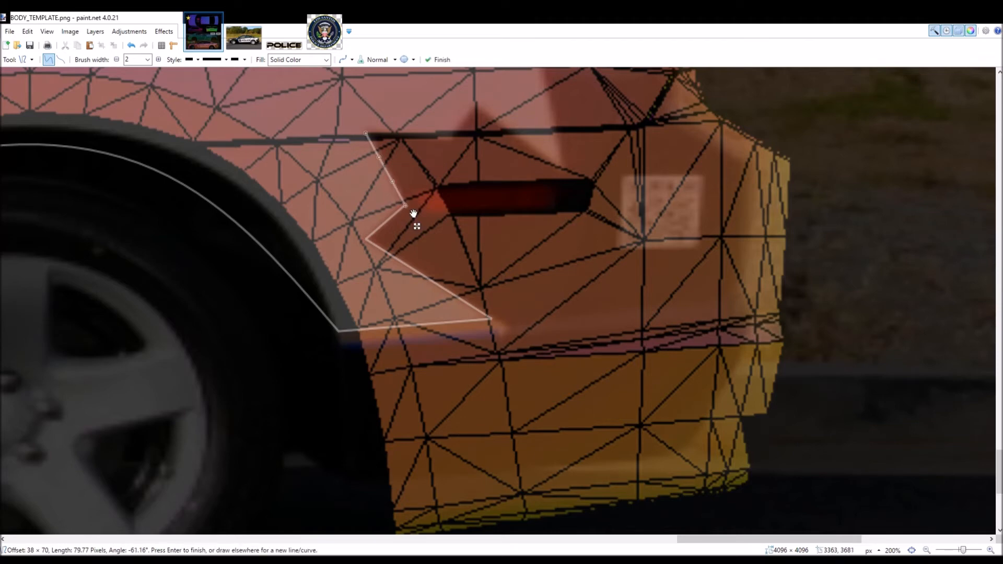
pyautogui.press('Return')
# - Draw a straight line along the bumper seam from the leaf's front tip, and another up the front edge of its upper point
pyautogui.scroll(2, 530, 340)
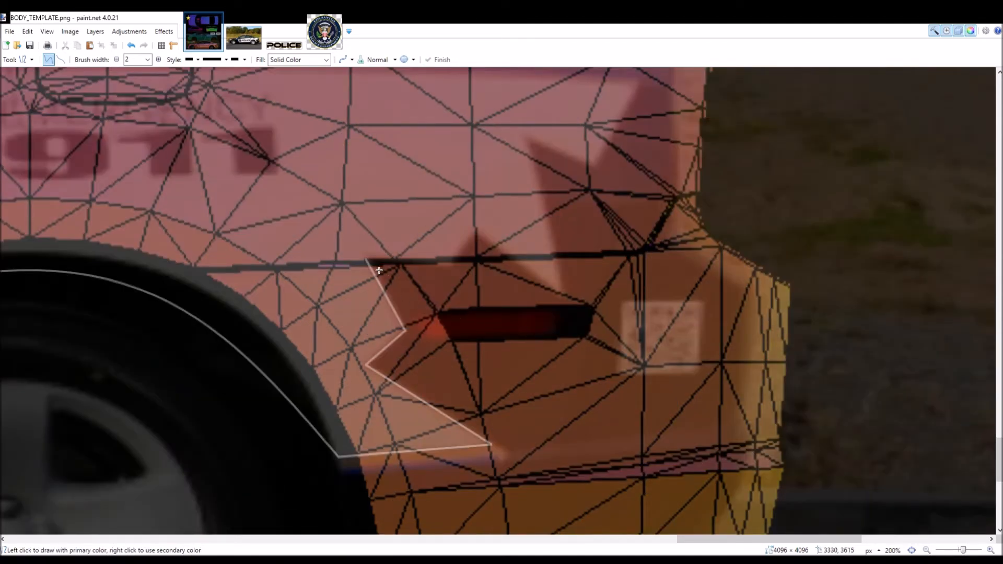
pyautogui.moveTo(374, 267); pyautogui.dragTo(564, 269)
pyautogui.press('Return')
pyautogui.moveTo(533, 142); pyautogui.dragTo(563, 268)
pyautogui.press('Return')
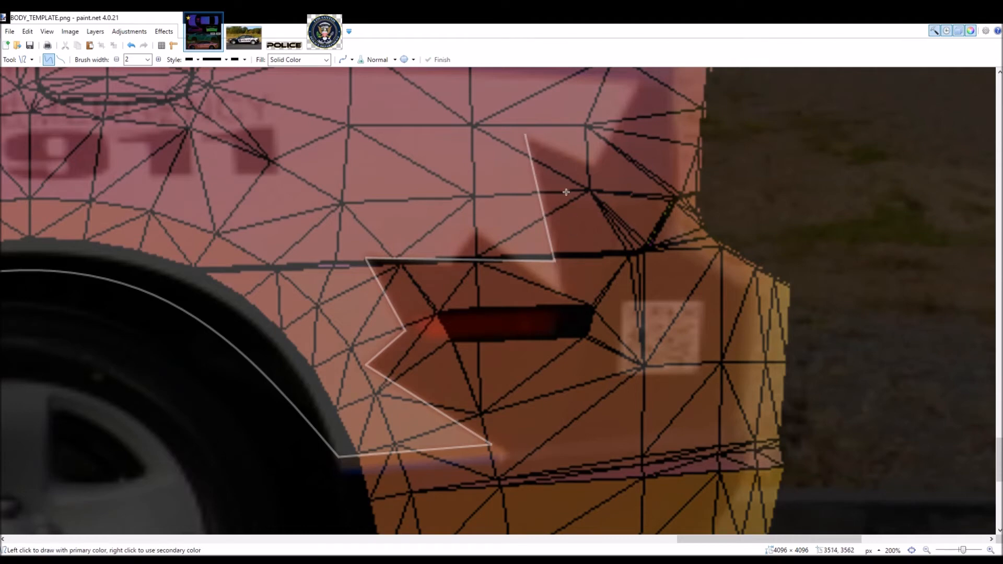
# - Trace the upper leaf's zigzag, with an about 71-pixel first line and an about 36-pixel third one, closing the outline at the panel's upper rear corner
pyautogui.moveTo(533, 143); pyautogui.dragTo(601, 174)
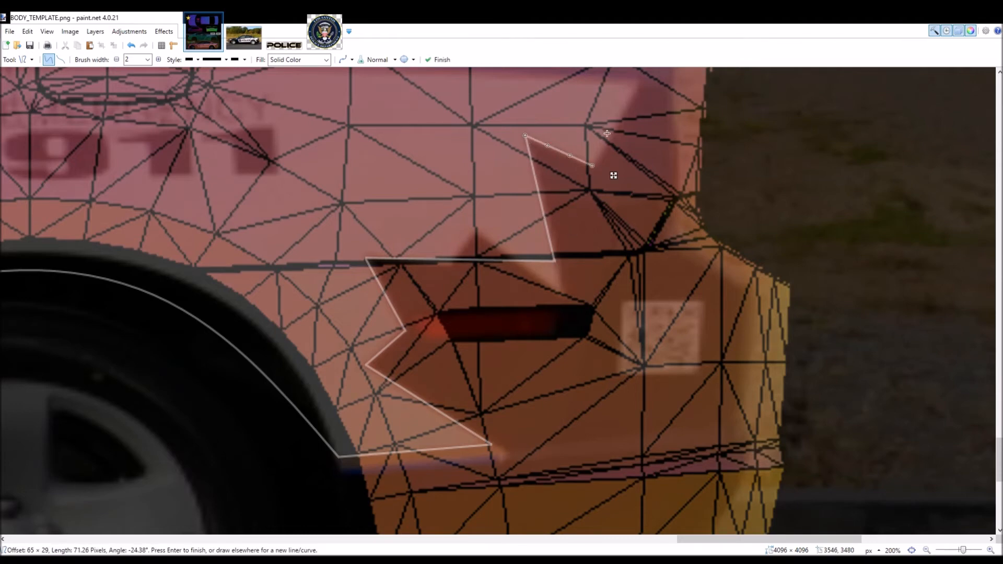
pyautogui.press('Return')
pyautogui.scroll(2, 617, 157)
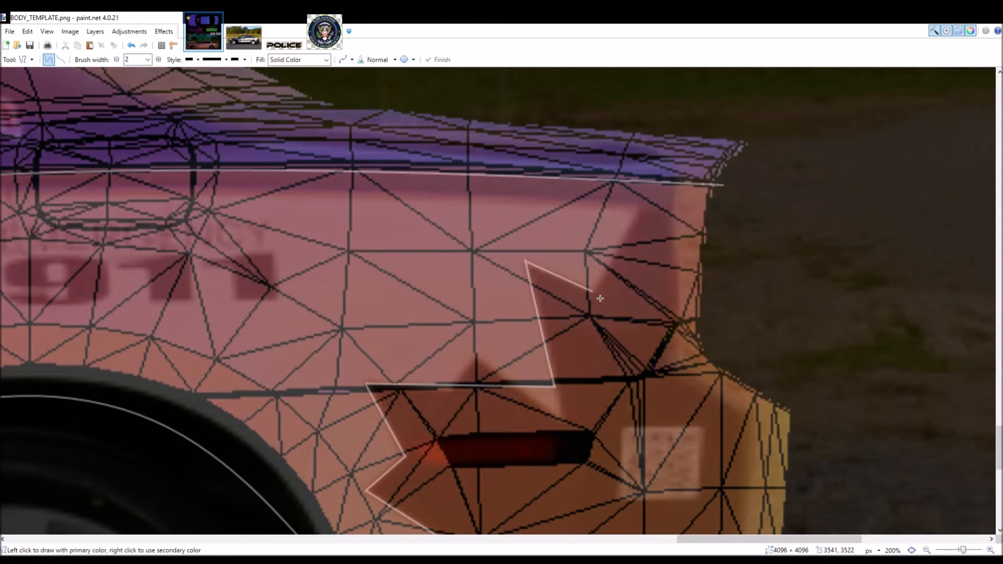
pyautogui.moveTo(601, 299)
pyautogui.mouseDown()
pyautogui.moveTo(689, 196)
pyautogui.moveTo(727, 192)
pyautogui.moveTo(625, 232)
pyautogui.moveTo(616, 249)
pyautogui.moveTo(651, 271)
pyautogui.mouseUp()
pyautogui.press('Return')
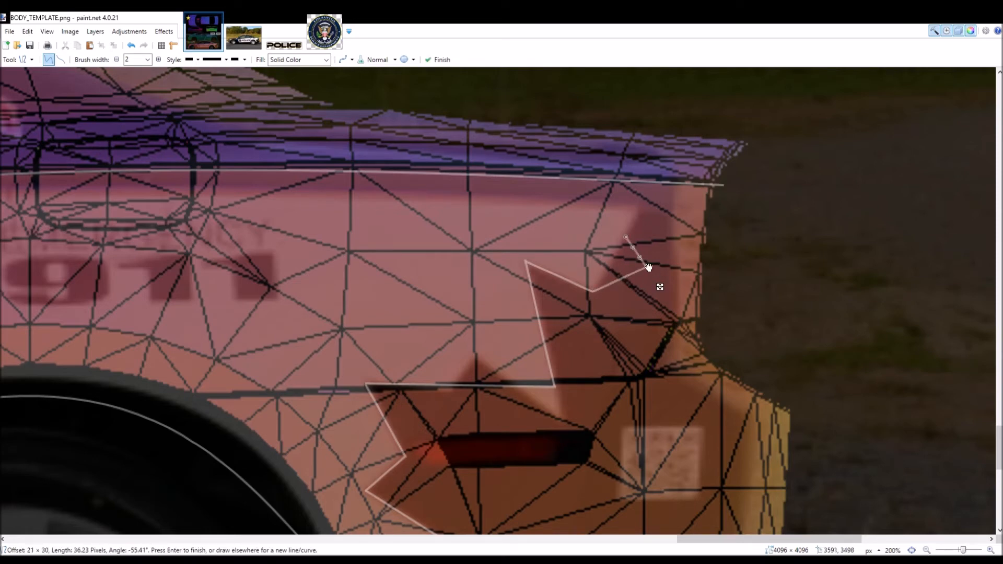
pyautogui.press('Return')
pyautogui.moveTo(634, 245); pyautogui.dragTo(731, 192)
pyautogui.press('Return')
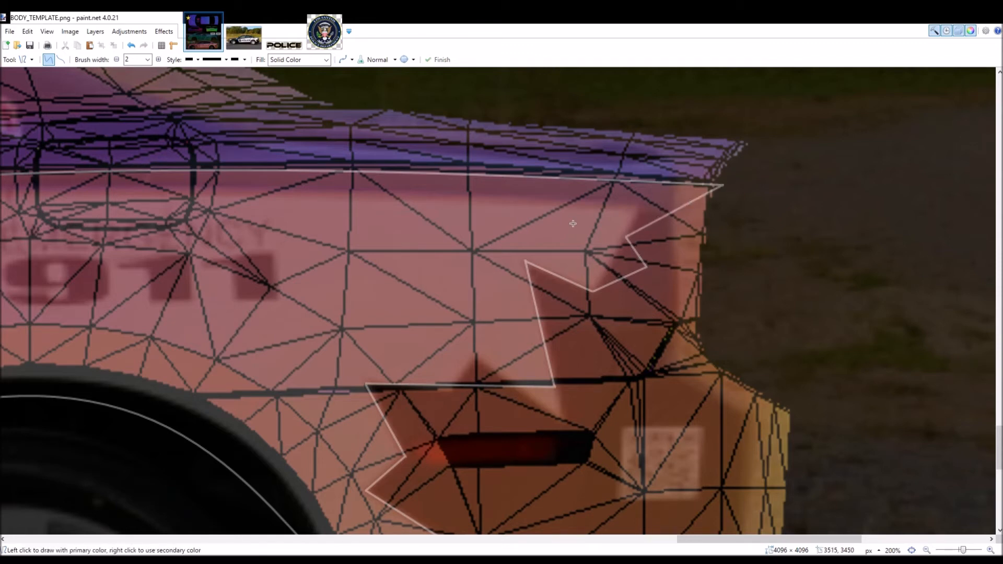
# - Fill the traced side panel outline with solid white
pyautogui.scroll(-3, 572, 225)
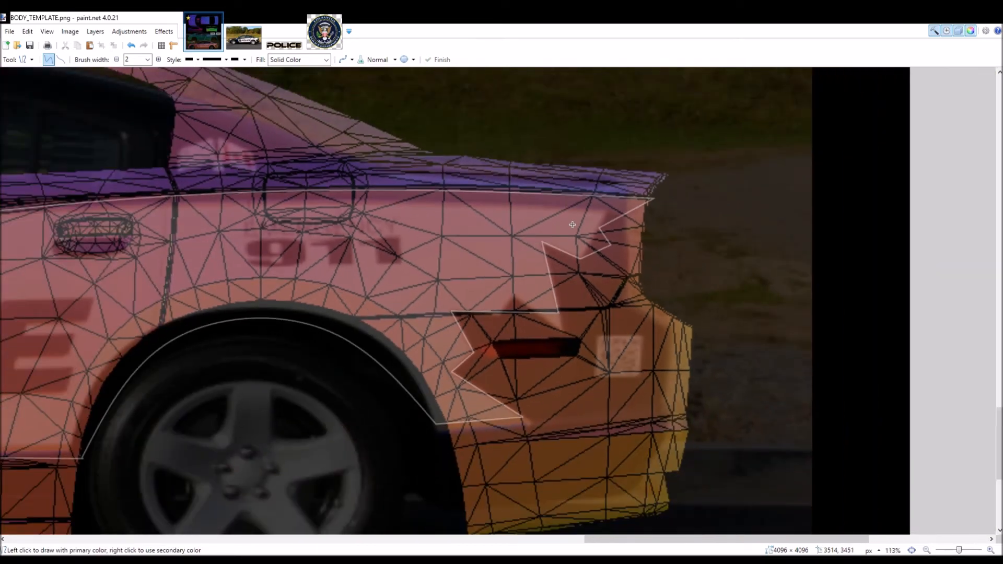
pyautogui.scroll(-3, 573, 225)
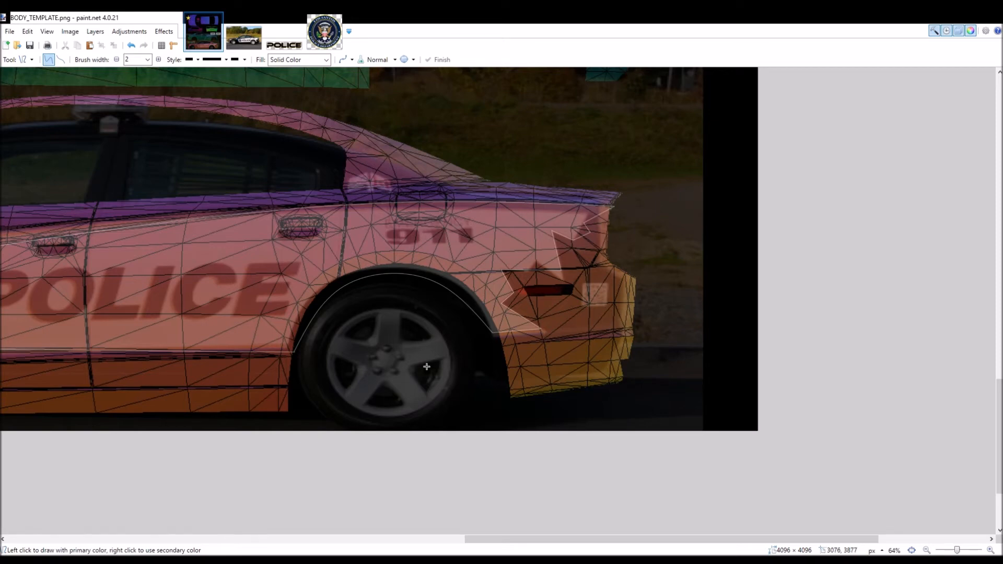
pyautogui.moveTo(523, 539); pyautogui.dragTo(362, 539)
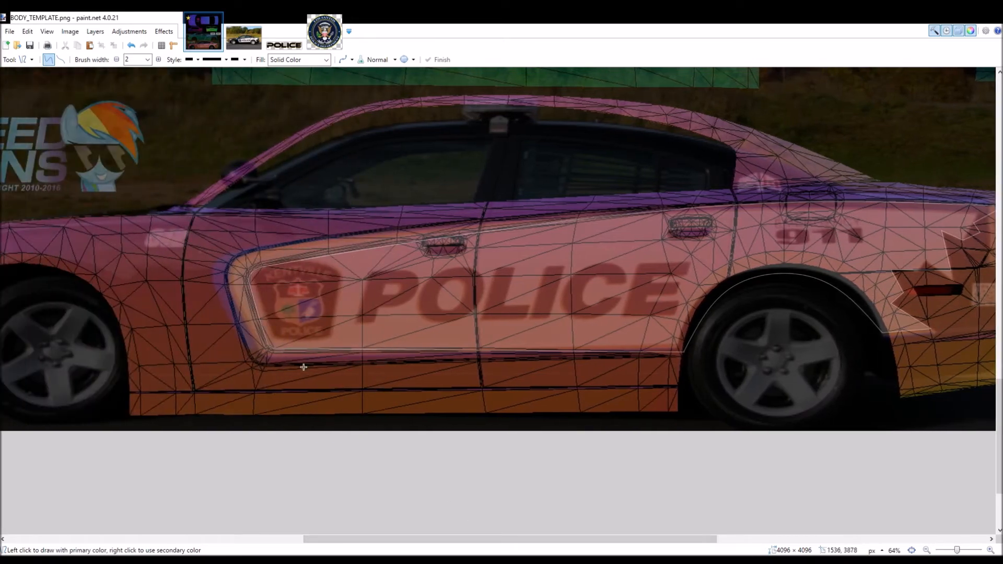
pyautogui.press('f')
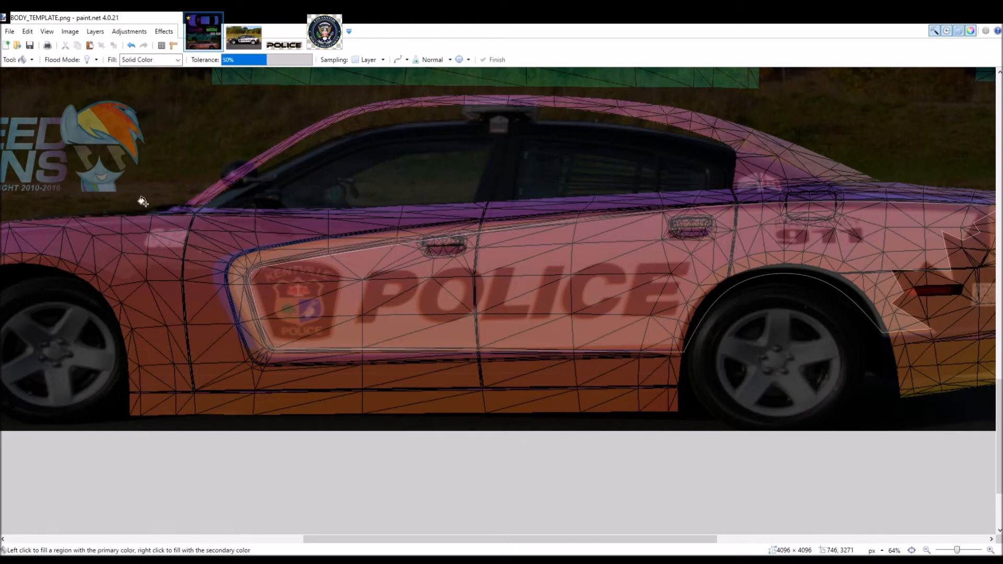
pyautogui.click(514, 301)
pyautogui.click(588, 288)
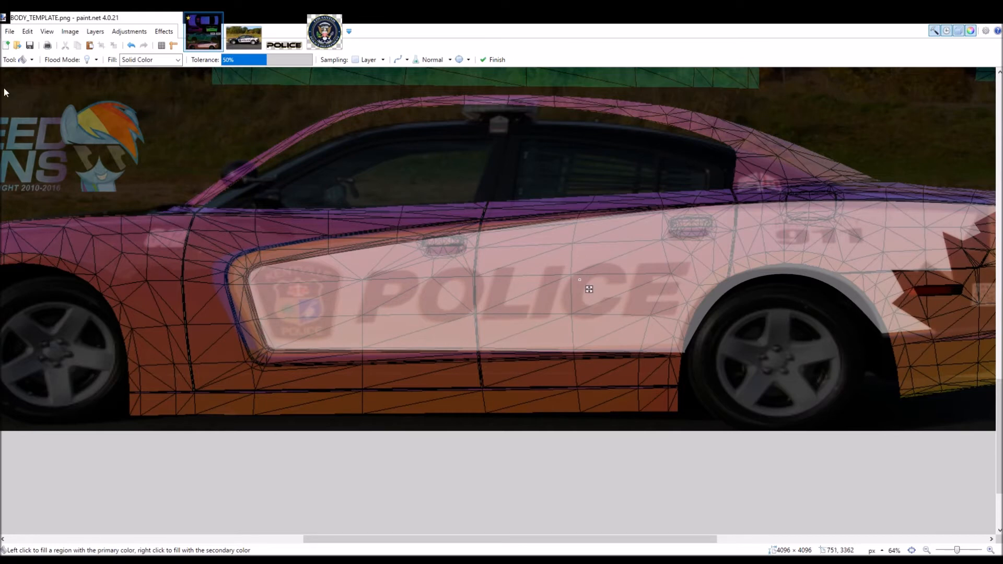
pyautogui.press('s')
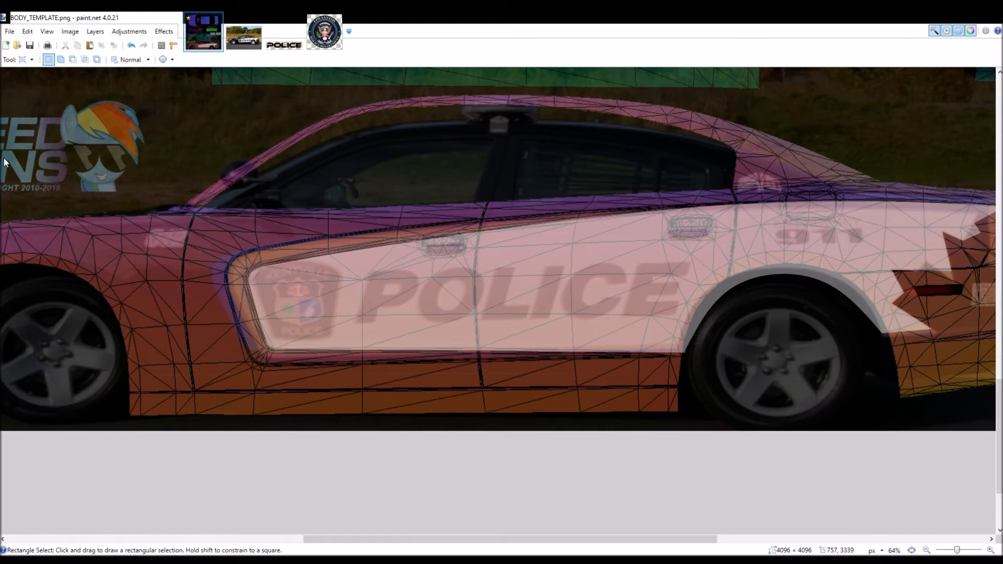
pyautogui.press('o')
pyautogui.scroll(4, 287, 321)
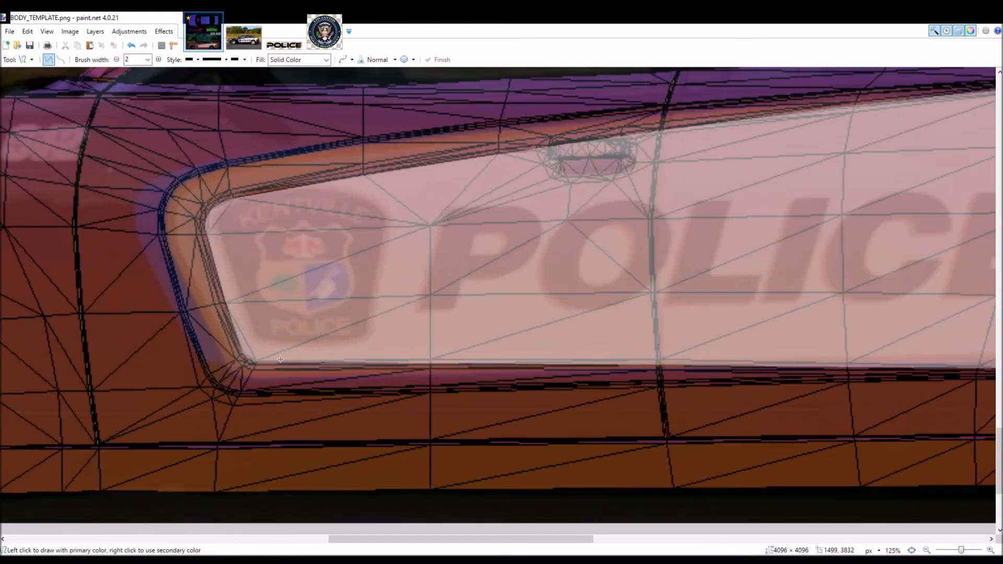
pyautogui.moveTo(256, 361); pyautogui.dragTo(209, 353)
pyautogui.hotkey('ctrl', 'z')
# - Draw a blue line from the white panel's lower front corner to the outer door contour, and another about 122 pixels long up the contour
pyautogui.press('k')
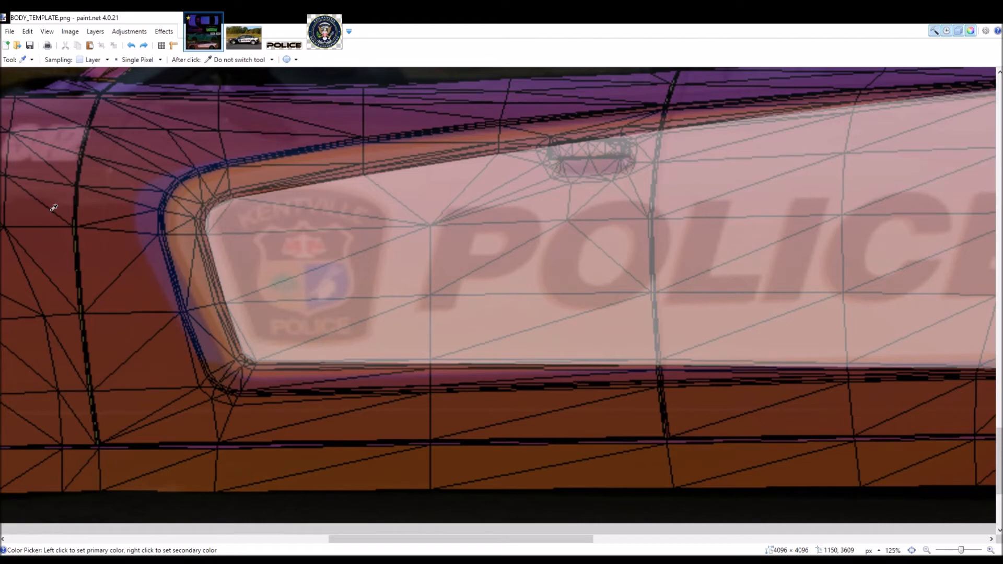
pyautogui.press('o')
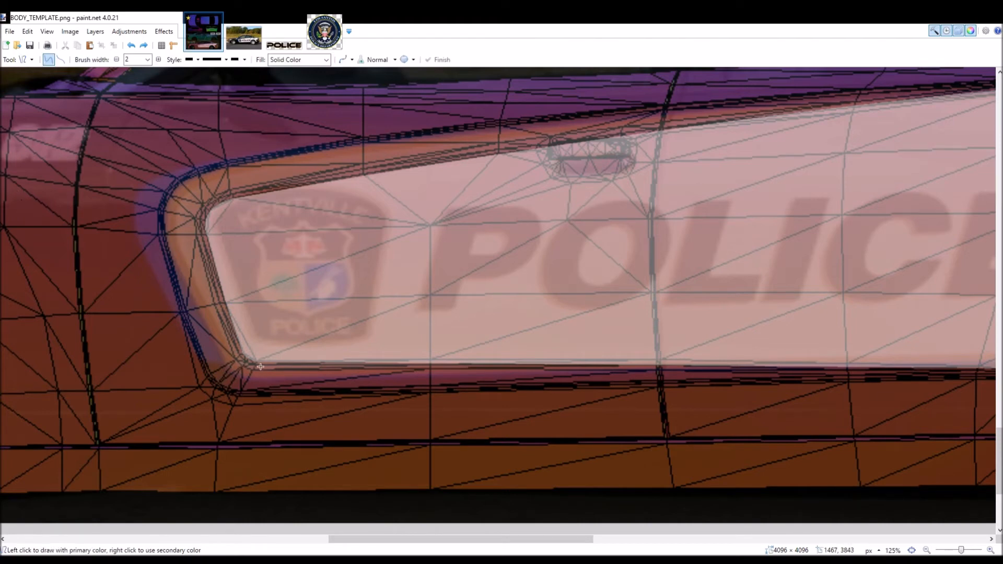
pyautogui.moveTo(265, 370)
pyautogui.mouseDown()
pyautogui.moveTo(219, 359)
pyautogui.moveTo(195, 320)
pyautogui.mouseUp()
pyautogui.scroll(3, 194, 311)
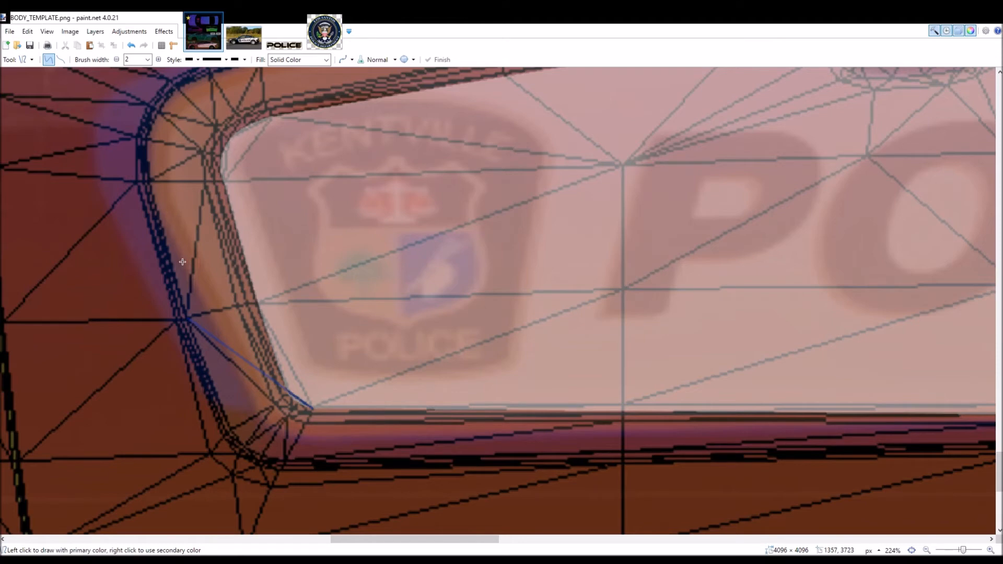
pyautogui.moveTo(159, 189); pyautogui.dragTo(192, 337)
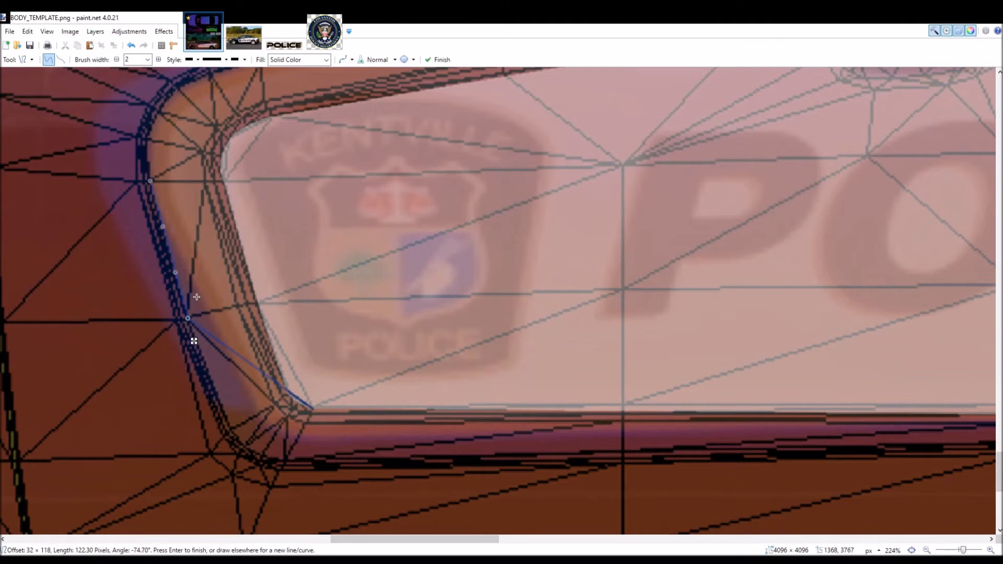
# - Draw a blue line across the door contour's upper front corner and bend it into an arc about 161 pixels long along the outer edge
pyautogui.scroll(3, 209, 259)
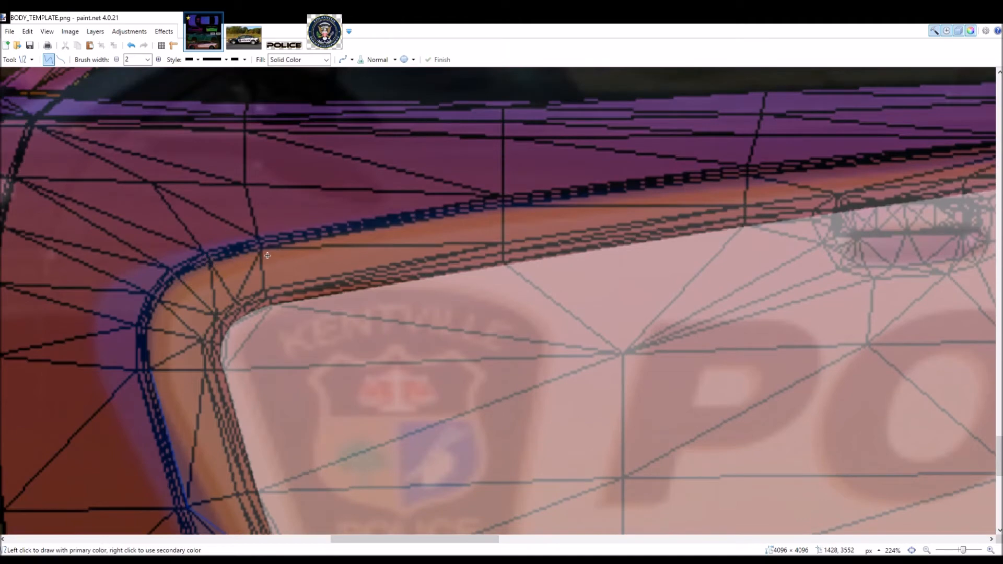
pyautogui.moveTo(268, 257); pyautogui.dragTo(159, 379)
pyautogui.moveTo(193, 336); pyautogui.dragTo(164, 320)
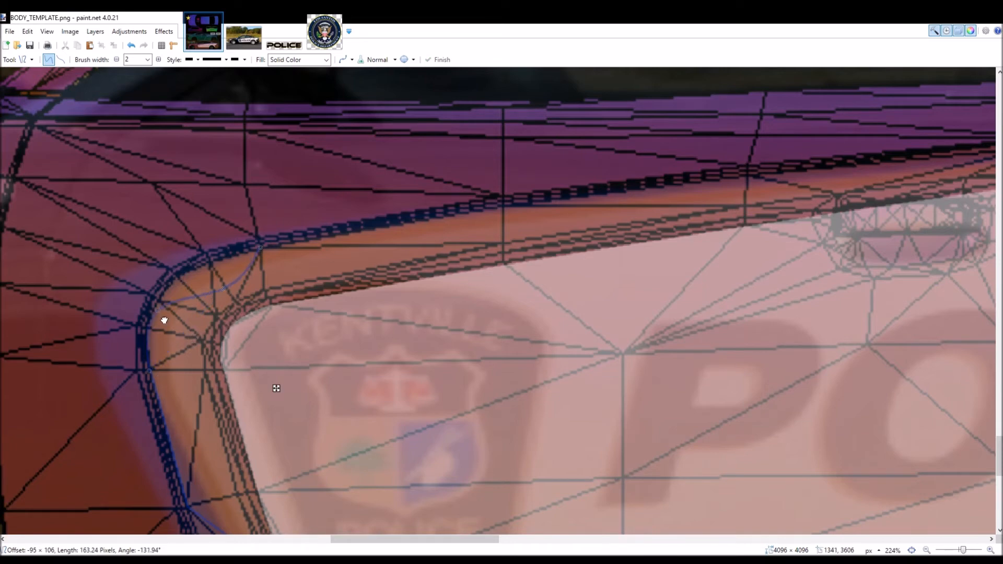
pyautogui.moveTo(230, 296); pyautogui.dragTo(201, 279)
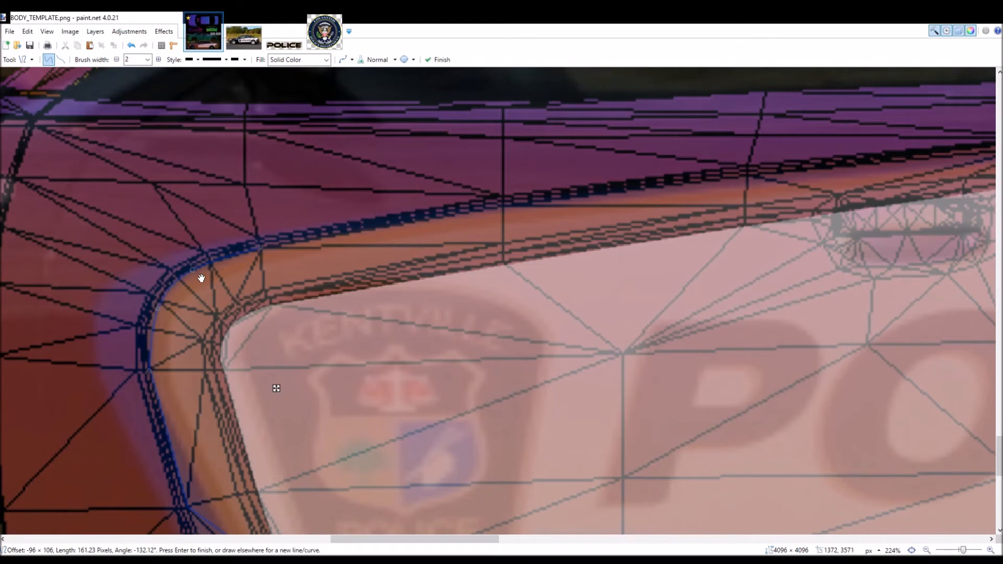
pyautogui.moveTo(162, 320); pyautogui.dragTo(159, 327)
# - Fine-tune the corner arc's lower end and curvature so that it joins the front contour line, and commit it
pyautogui.scroll(4, 158, 376)
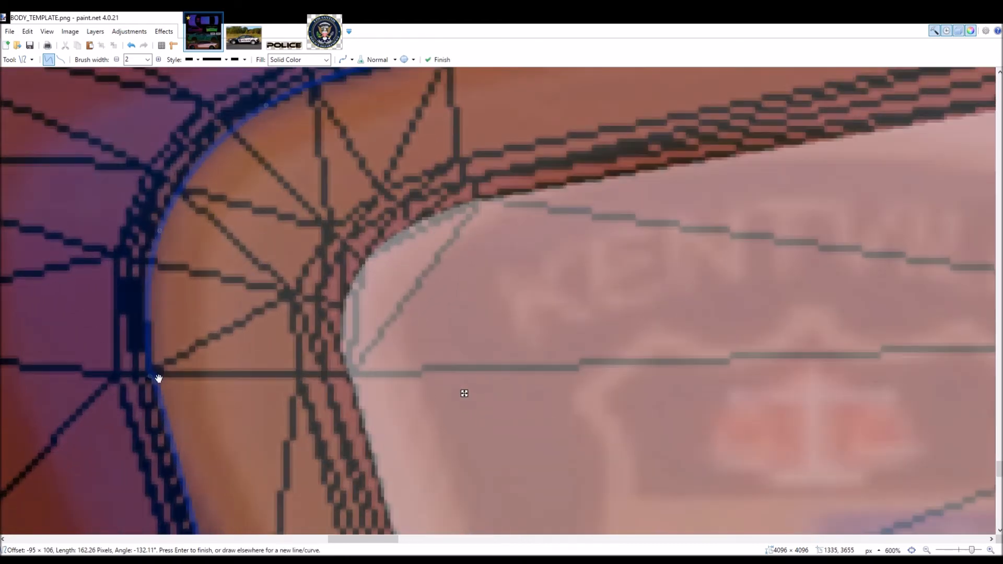
pyautogui.moveTo(159, 381); pyautogui.dragTo(162, 392)
pyautogui.moveTo(168, 242); pyautogui.dragTo(164, 250)
pyautogui.scroll(-6, 235, 246)
pyautogui.scroll(-2, 235, 247)
pyautogui.scroll(1, 303, 247)
pyautogui.press('Return')
# - Draw a blue line about 2243 pixels long from the corner arc's upper end to the white panel's upper rear tip
pyautogui.scroll(6, 278, 273)
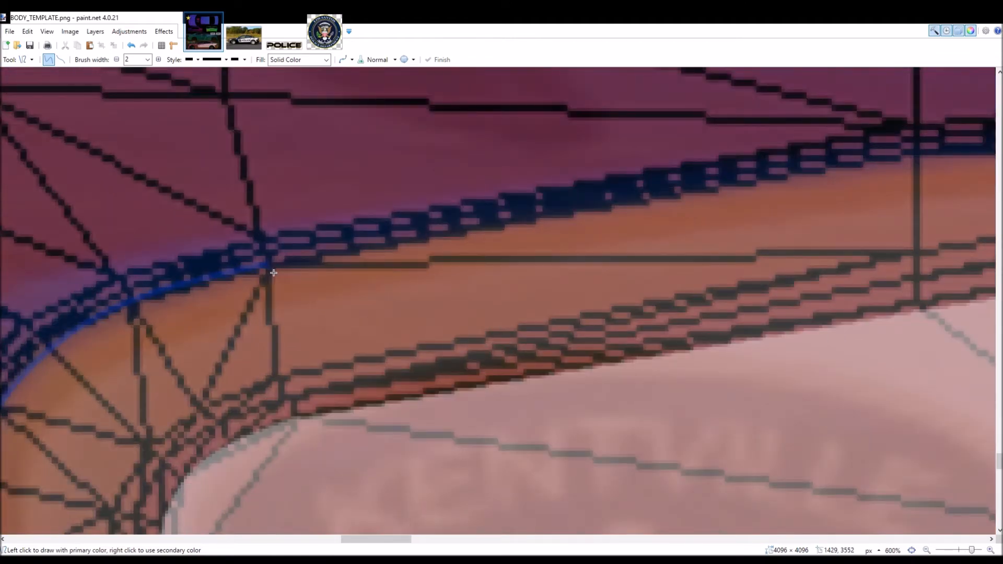
pyautogui.click(274, 272)
pyautogui.scroll(-10, 273, 273)
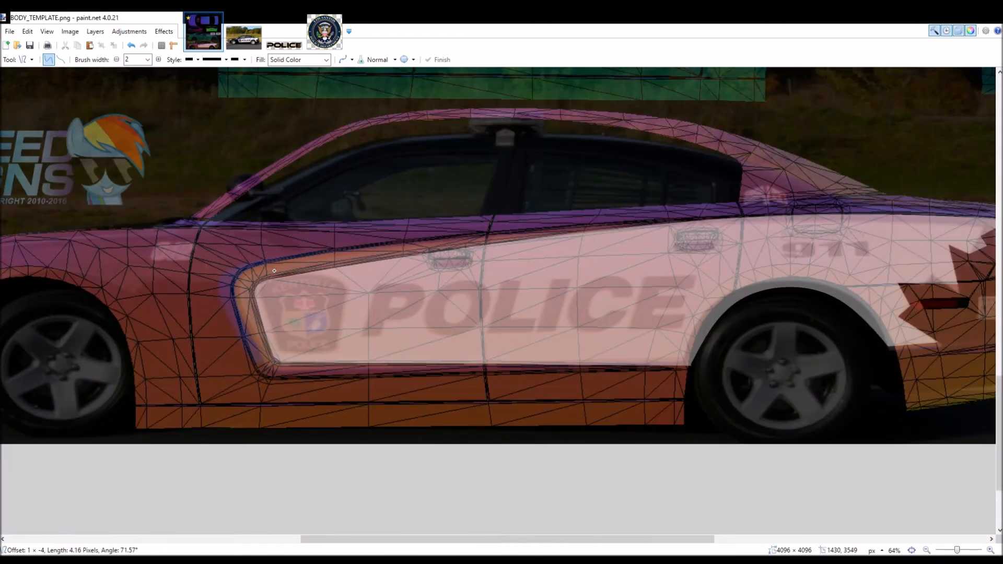
pyautogui.moveTo(274, 271); pyautogui.dragTo(867, 228)
pyautogui.scroll(3, 858, 226)
pyautogui.scroll(5, 858, 226)
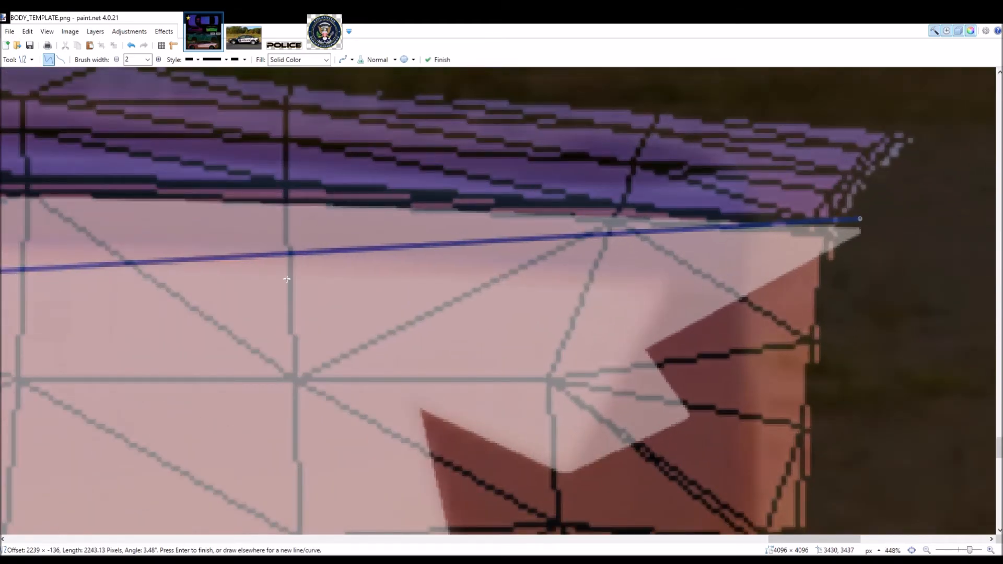
# - Bend the long blue line to follow the upper door contour and rear body line above the white panel, and commit it
pyautogui.scroll(-7, 486, 354)
pyautogui.moveTo(622, 537); pyautogui.dragTo(414, 540)
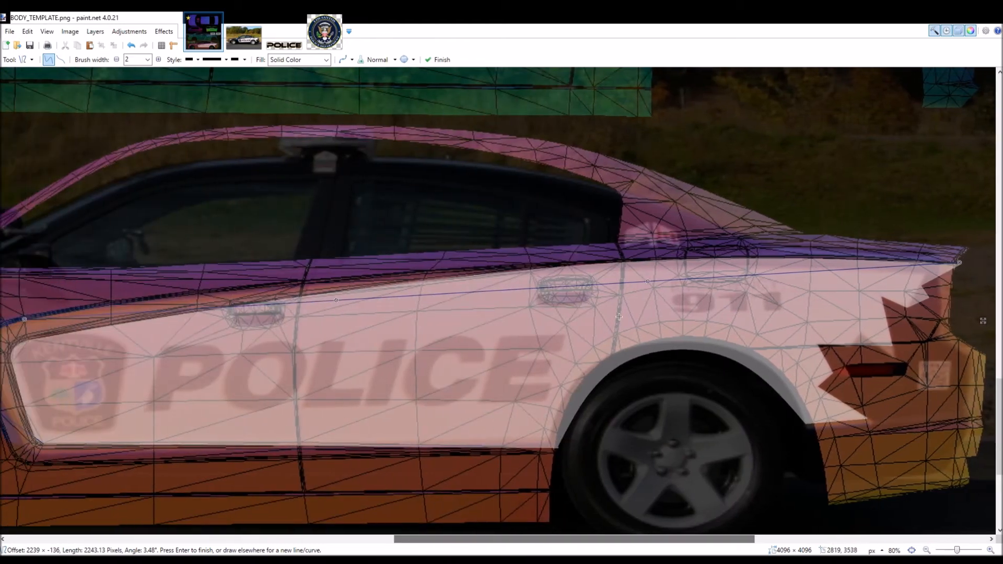
pyautogui.moveTo(653, 286); pyautogui.dragTo(642, 270)
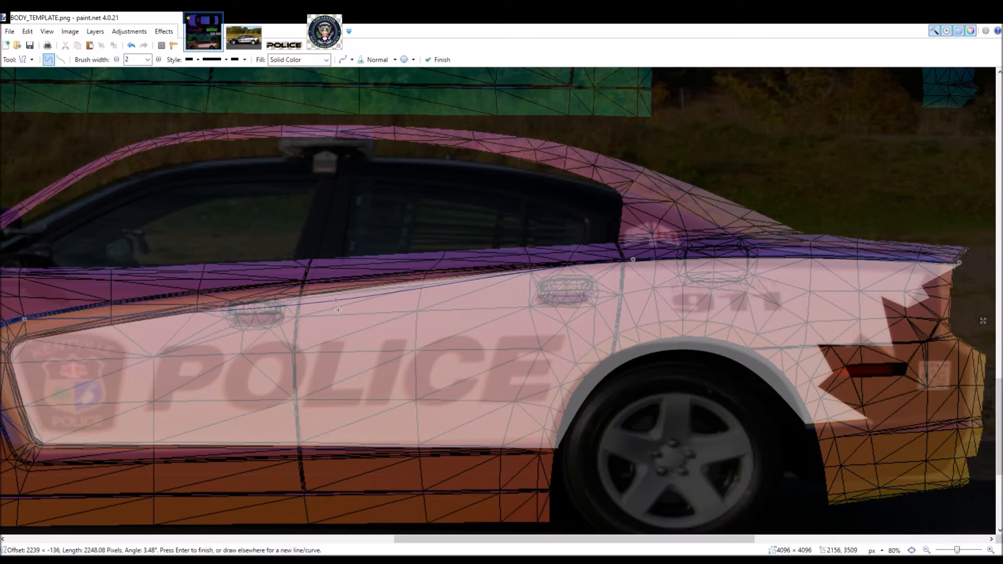
pyautogui.moveTo(345, 309); pyautogui.dragTo(290, 295)
pyautogui.moveTo(647, 267); pyautogui.dragTo(656, 267)
pyautogui.press('Return')
pyautogui.scroll(-3, 37, 373)
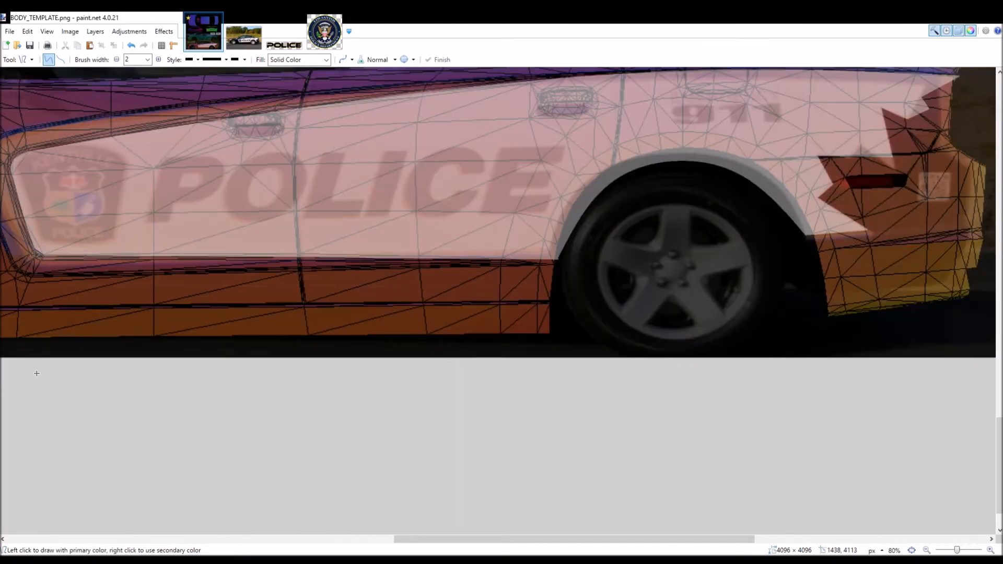
pyautogui.moveTo(422, 541); pyautogui.dragTo(309, 529)
pyautogui.scroll(5, 324, 347)
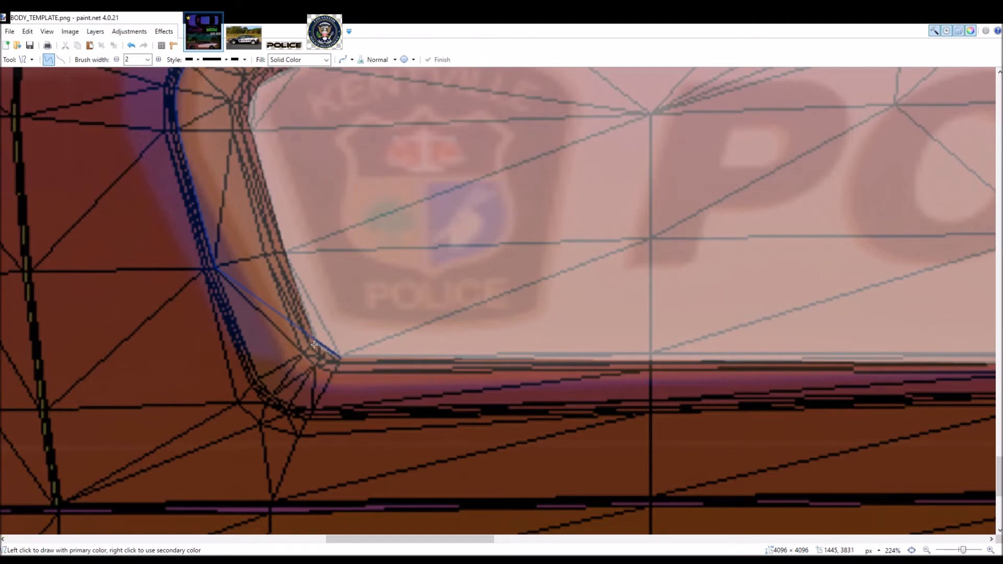
pyautogui.press('e')
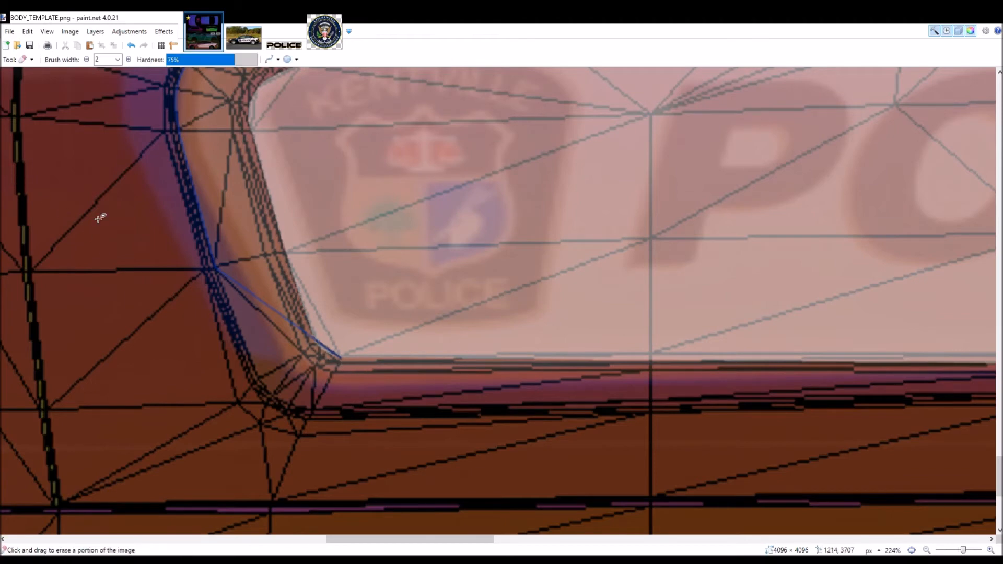
pyautogui.scroll(4, 292, 345)
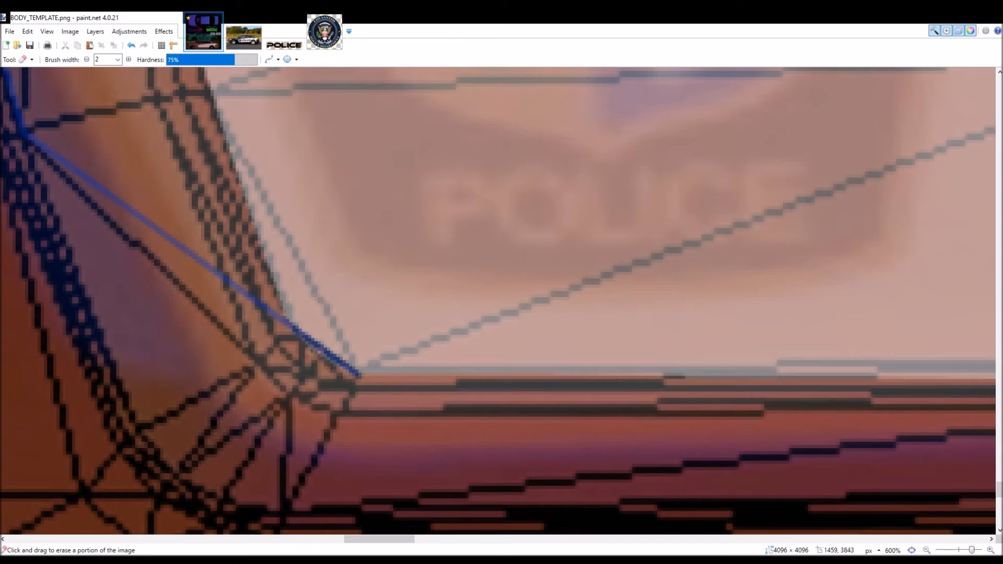
pyautogui.scroll(-8, 328, 364)
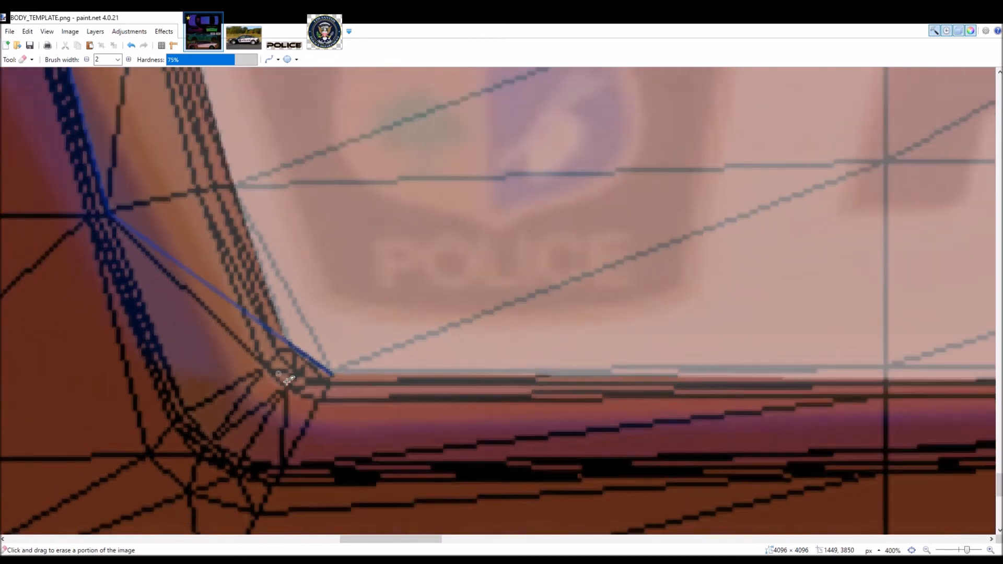
pyautogui.scroll(1, 287, 380)
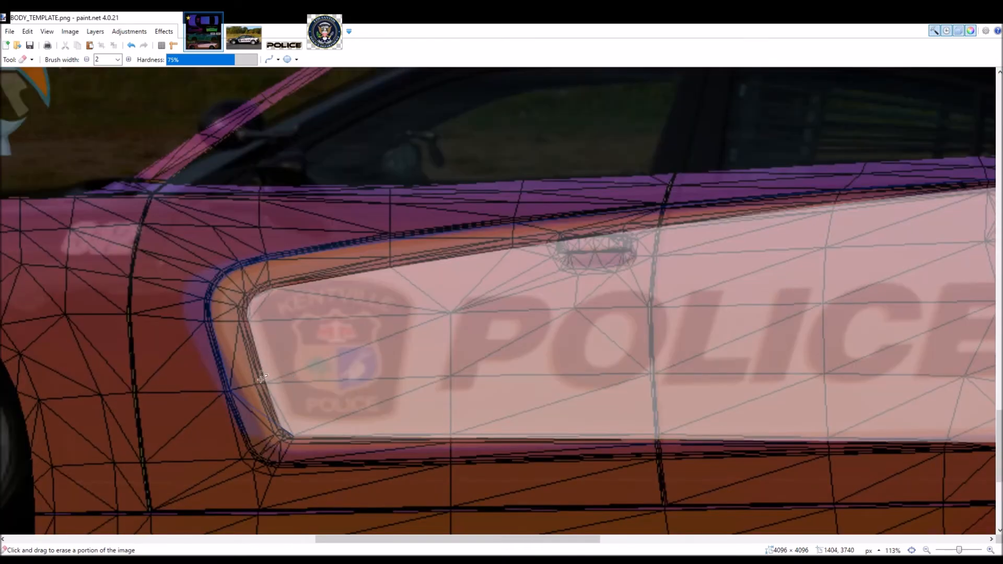
# - Draw a blue line from the white panel's lower front corner up its front edge, bend it to about 213 pixels along the edge, and commit it
pyautogui.press('o')
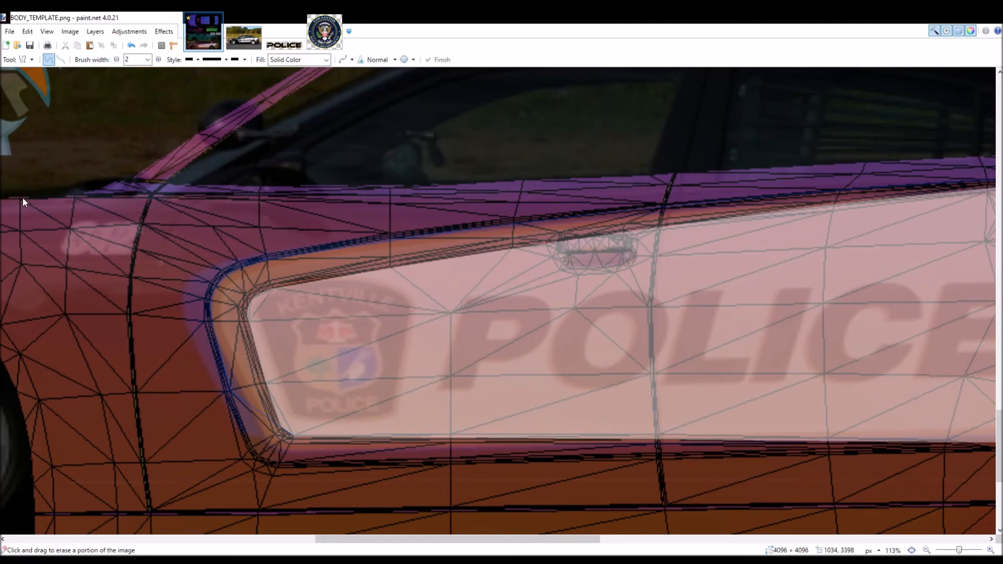
pyautogui.scroll(5, 266, 408)
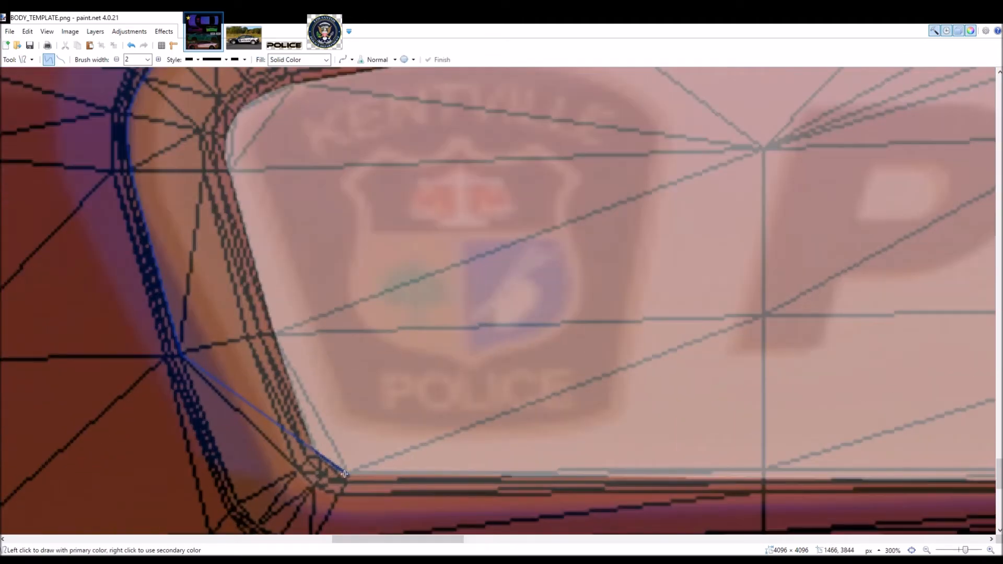
pyautogui.moveTo(349, 475)
pyautogui.mouseDown()
pyautogui.moveTo(270, 342)
pyautogui.moveTo(229, 168)
pyautogui.mouseUp()
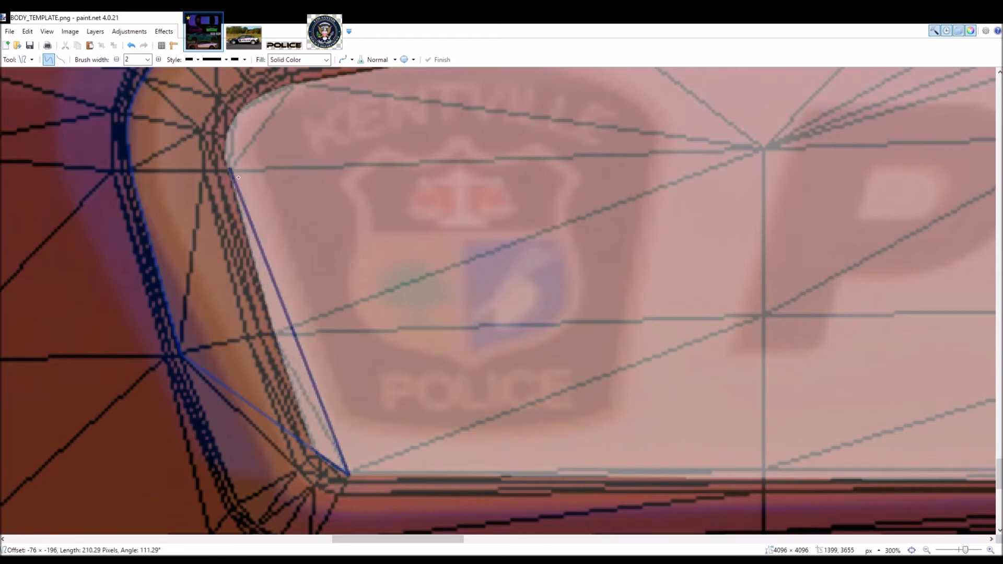
pyautogui.moveTo(320, 380); pyautogui.dragTo(298, 394)
pyautogui.moveTo(275, 280); pyautogui.dragTo(264, 278)
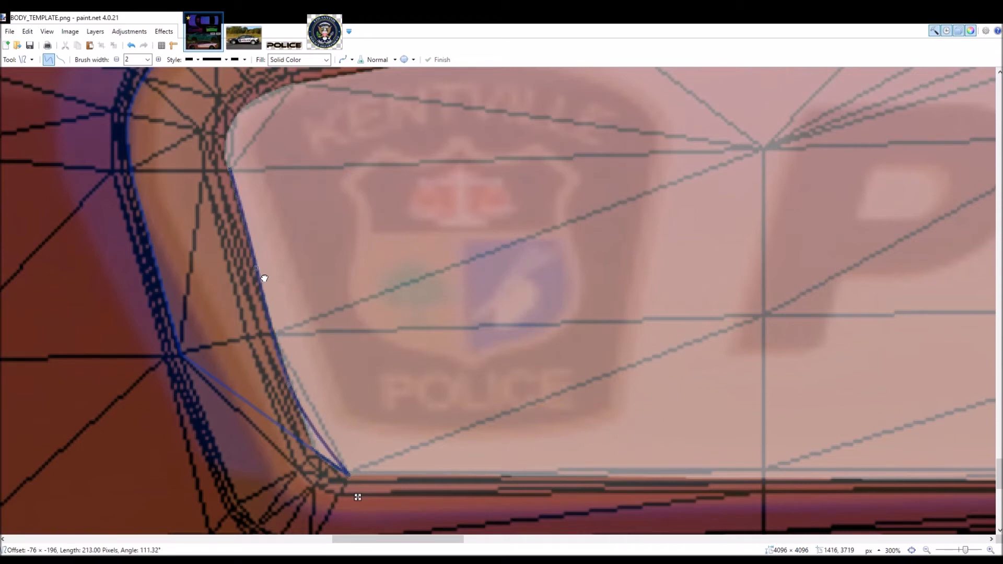
pyautogui.press('Return')
pyautogui.scroll(3, 219, 249)
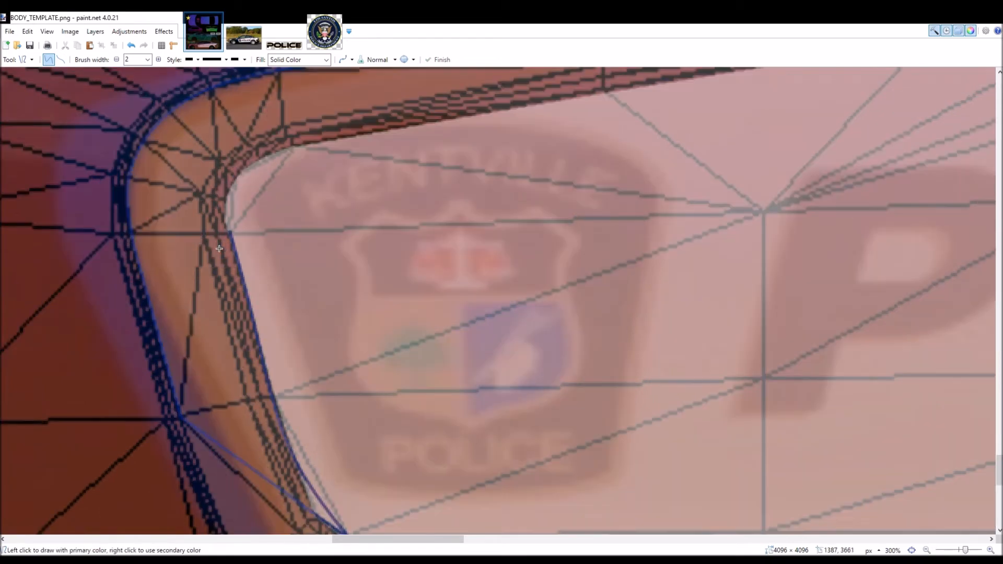
# - Draw a blue line about 80 pixels long across the white panel's upper front corner, bend it to the rounded corner, and commit it
pyautogui.moveTo(239, 304); pyautogui.dragTo(258, 239)
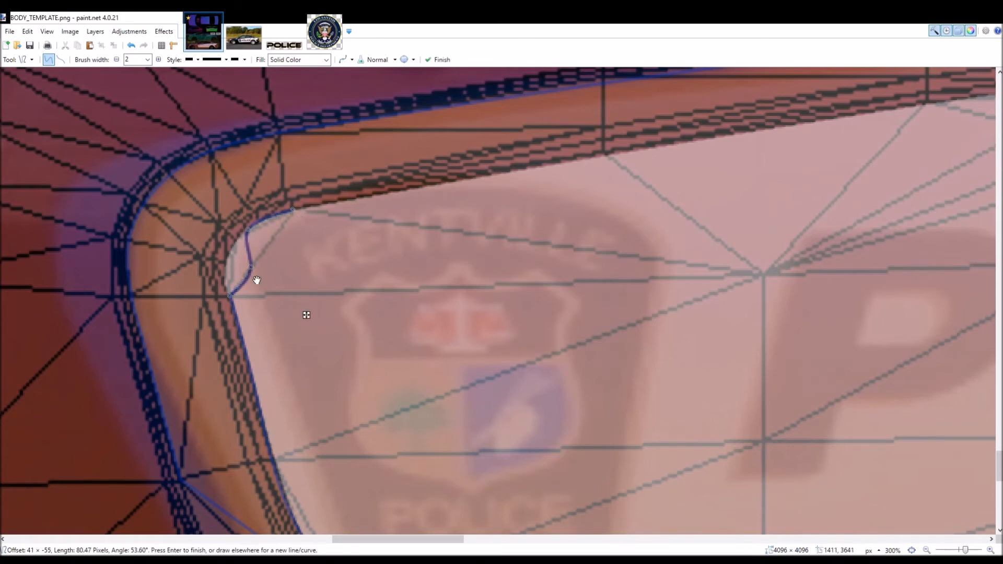
pyautogui.moveTo(259, 277); pyautogui.dragTo(233, 270)
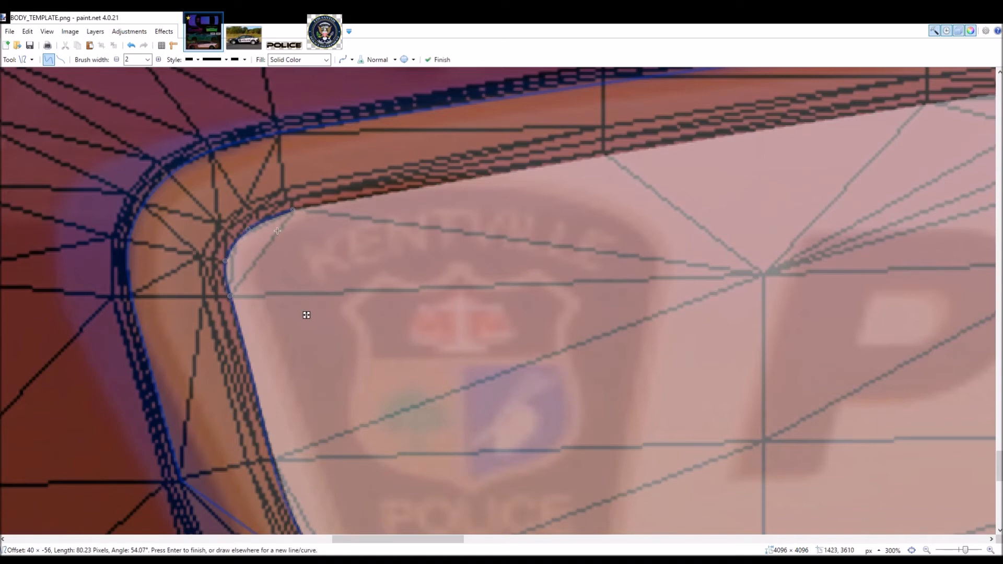
pyautogui.moveTo(299, 217); pyautogui.dragTo(300, 219)
pyautogui.press('Return')
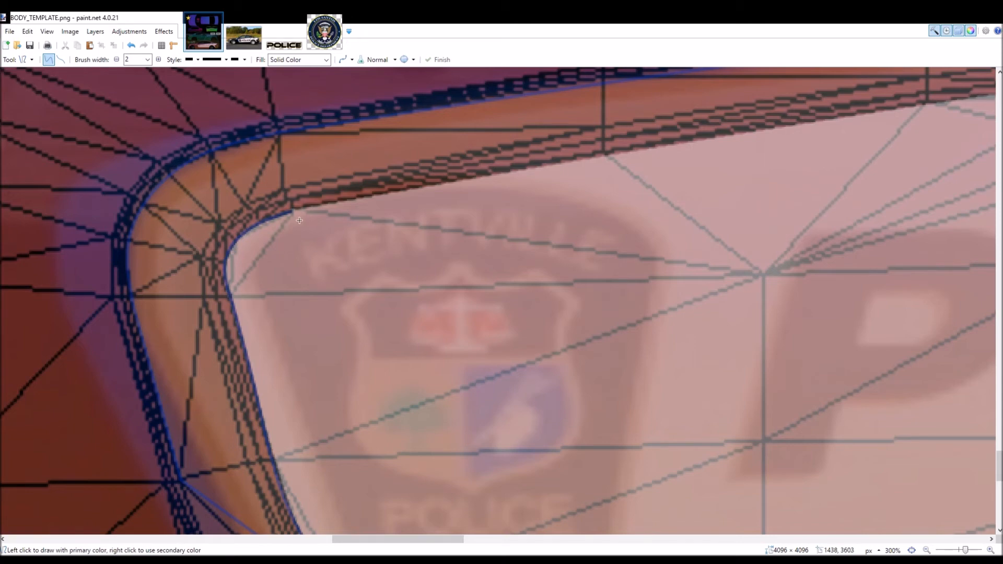
# - Draw a blue line about 2239 pixels long from the white panel's upper front corner to its upper rear tip
pyautogui.moveTo(290, 213); pyautogui.dragTo(377, 193)
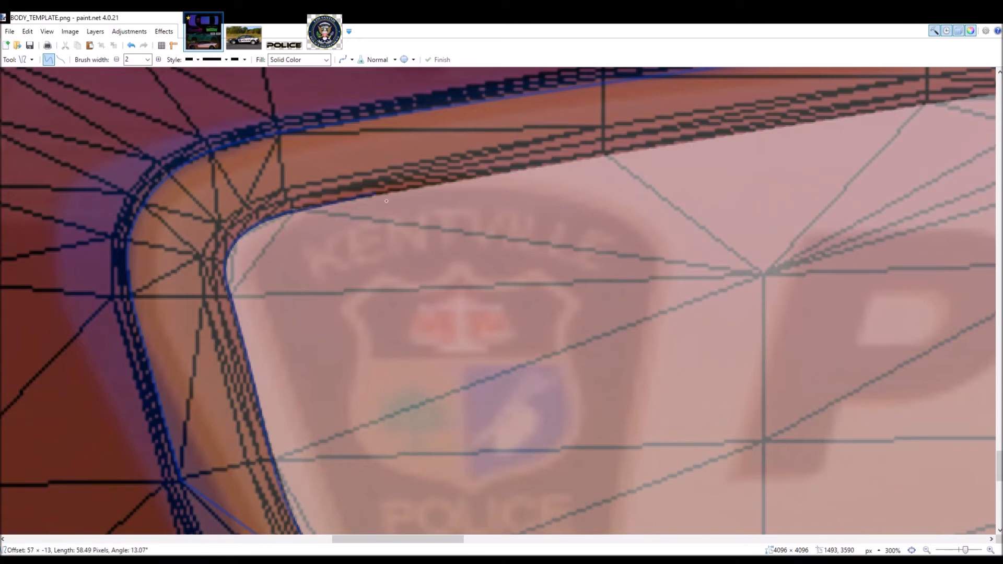
pyautogui.hotkey('ctrl', 'z')
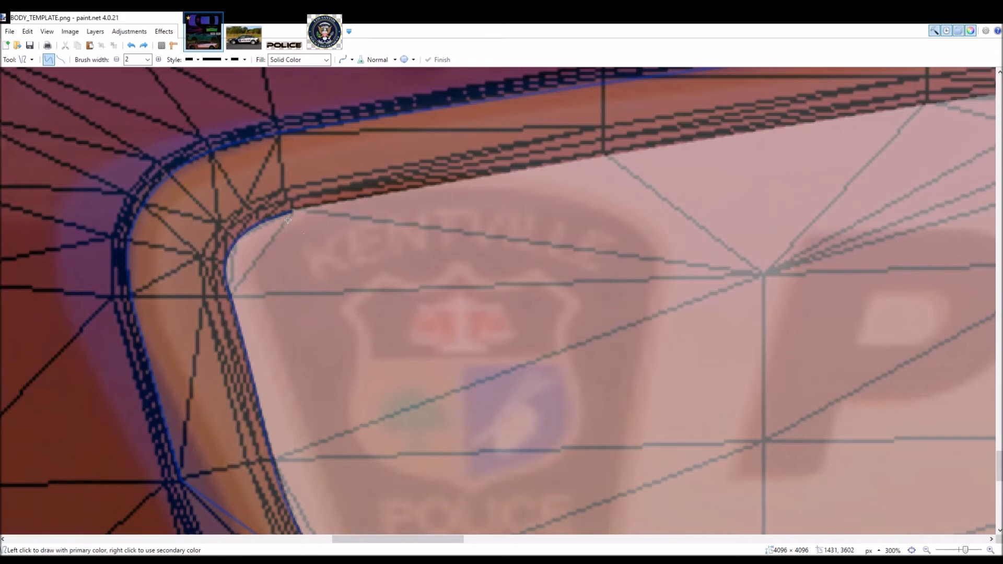
pyautogui.hotkey('ctrl', 'y')
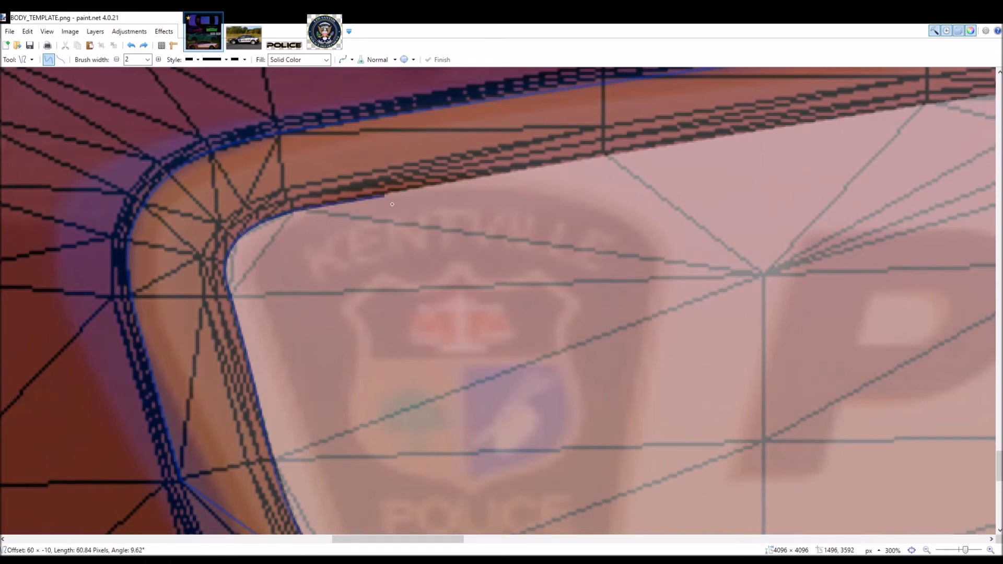
pyautogui.scroll(-5, 299, 220)
pyautogui.scroll(-1, 394, 205)
pyautogui.moveTo(395, 205); pyautogui.dragTo(842, 140)
pyautogui.scroll(3, 842, 139)
pyautogui.scroll(7, 840, 140)
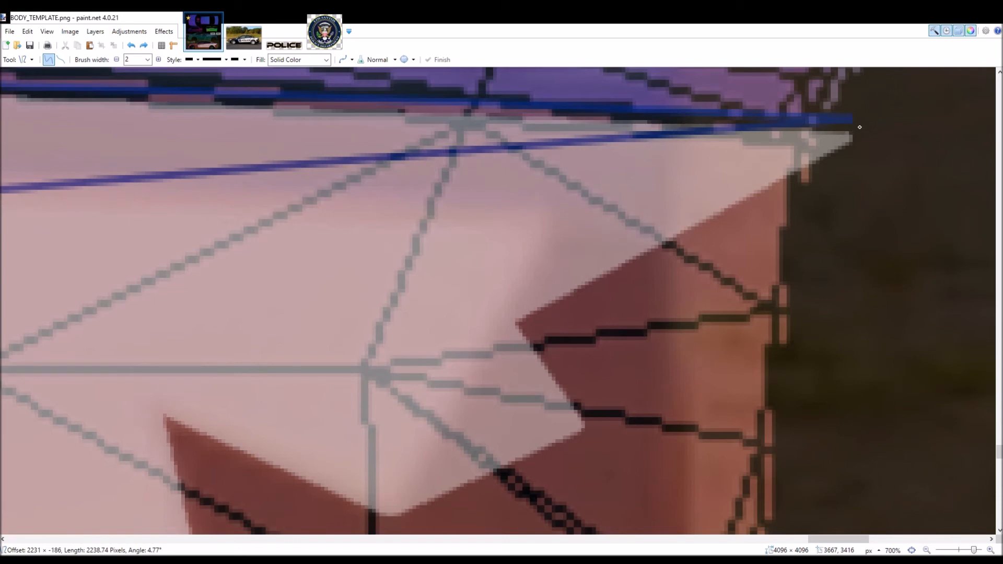
pyautogui.moveTo(860, 126); pyautogui.dragTo(860, 125)
# - Bend the long blue line to follow the white panel's upper edge across both doors and the rear fender
pyautogui.scroll(-7, 199, 210)
pyautogui.scroll(-1, 199, 211)
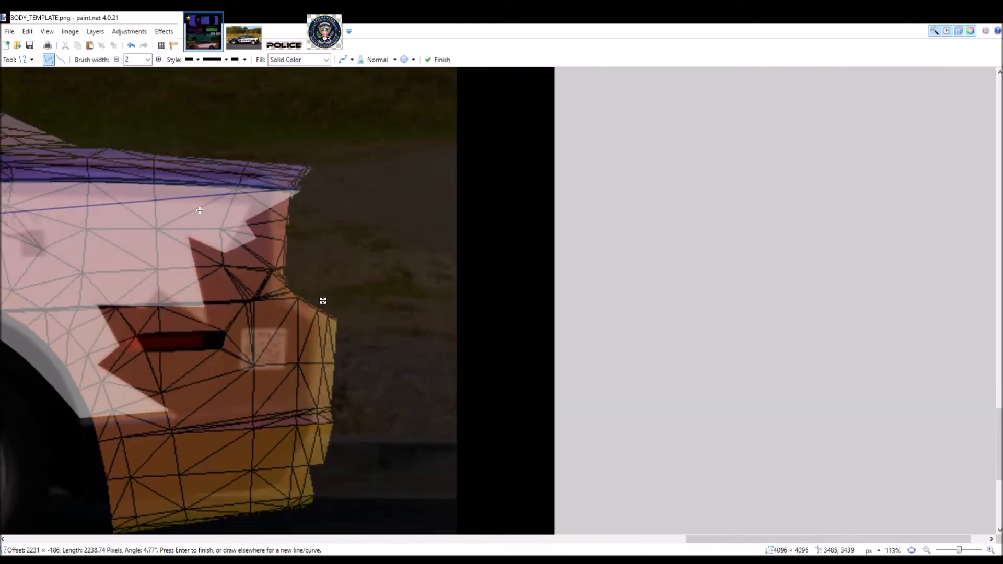
pyautogui.moveTo(698, 539); pyautogui.dragTo(475, 520)
pyautogui.press('Return')
pyautogui.scroll(-3, 465, 390)
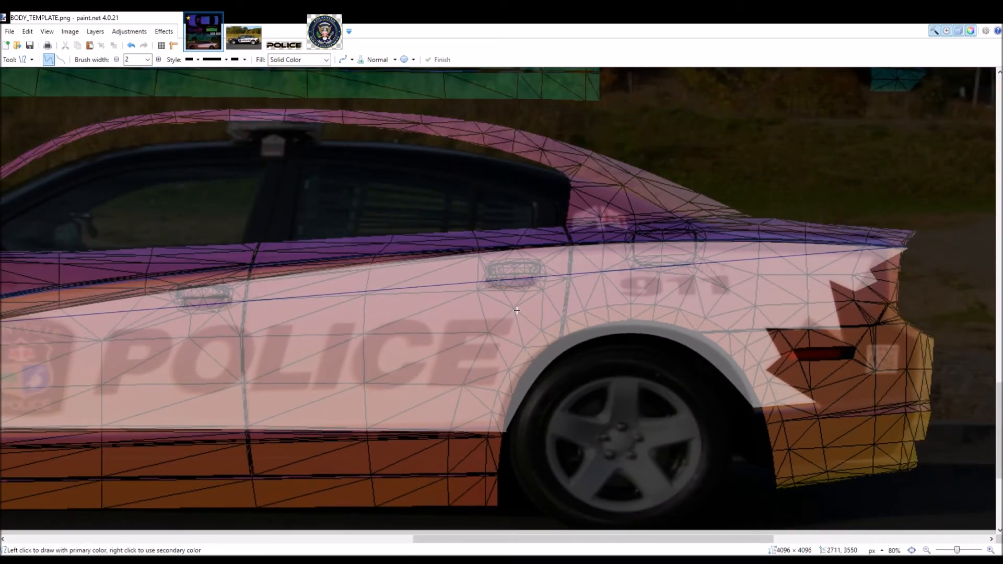
pyautogui.scroll(-5, 280, 322)
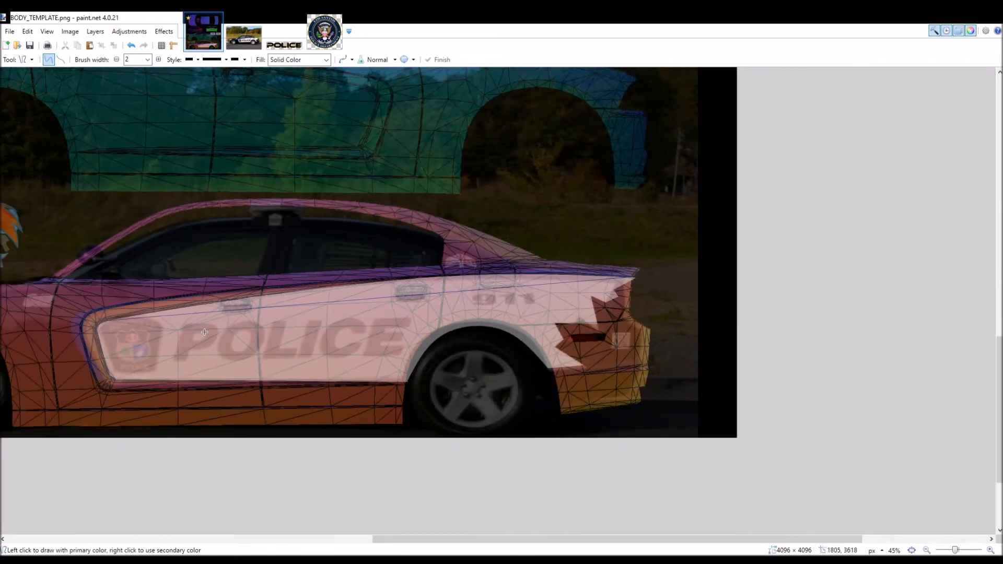
pyautogui.hotkey('ctrl', 'z')
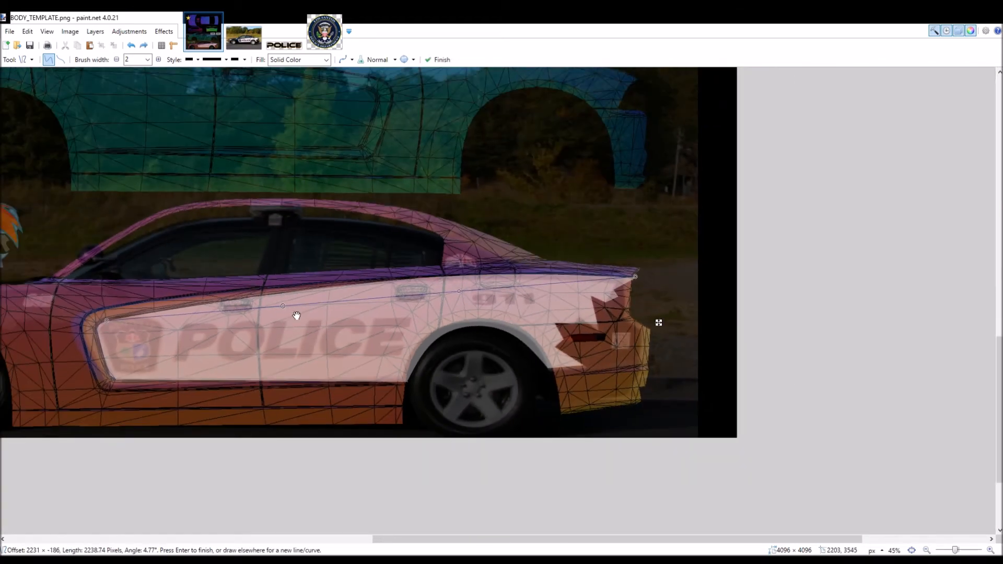
pyautogui.moveTo(468, 299); pyautogui.dragTo(447, 285)
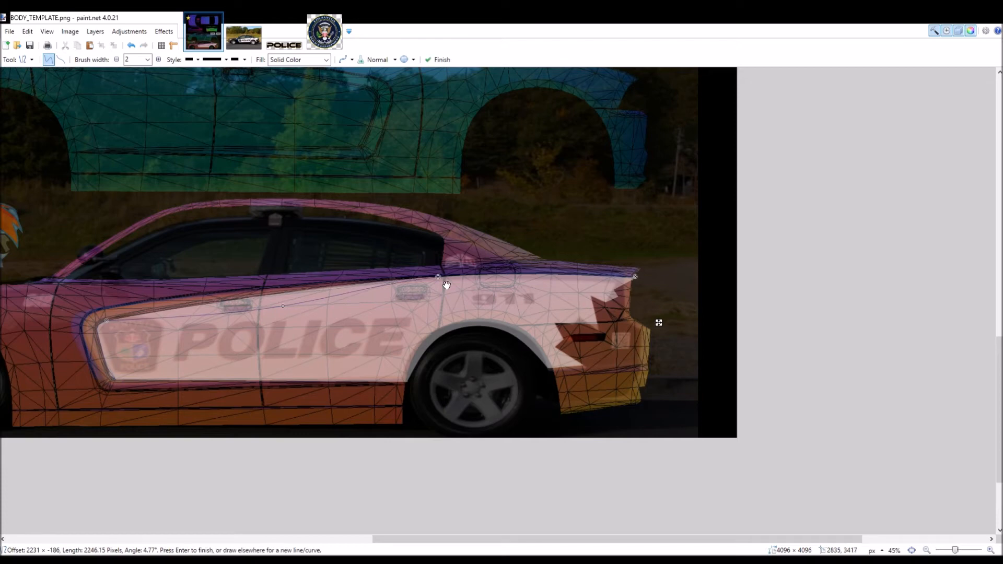
pyautogui.scroll(3, 289, 337)
pyautogui.moveTo(295, 286)
pyautogui.mouseDown()
pyautogui.moveTo(273, 262)
pyautogui.moveTo(262, 263)
pyautogui.mouseUp()
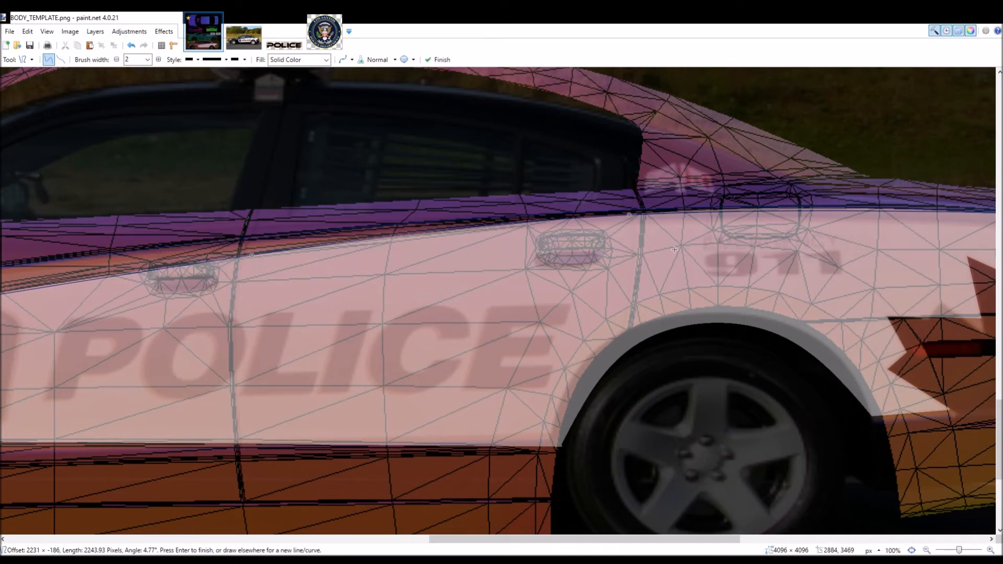
pyautogui.moveTo(638, 224); pyautogui.dragTo(688, 223)
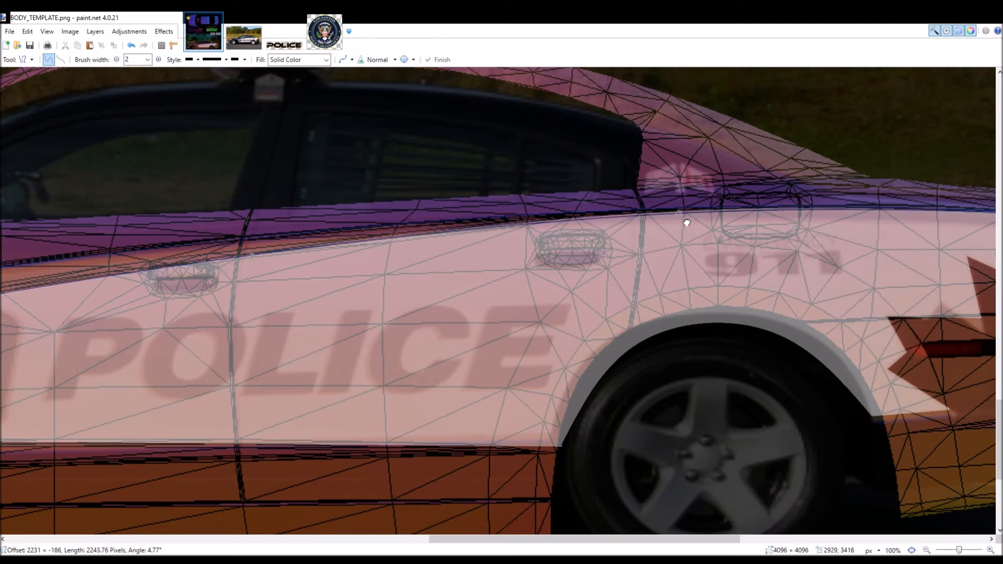
pyautogui.moveTo(687, 223); pyautogui.dragTo(687, 223)
pyautogui.moveTo(540, 539); pyautogui.dragTo(414, 540)
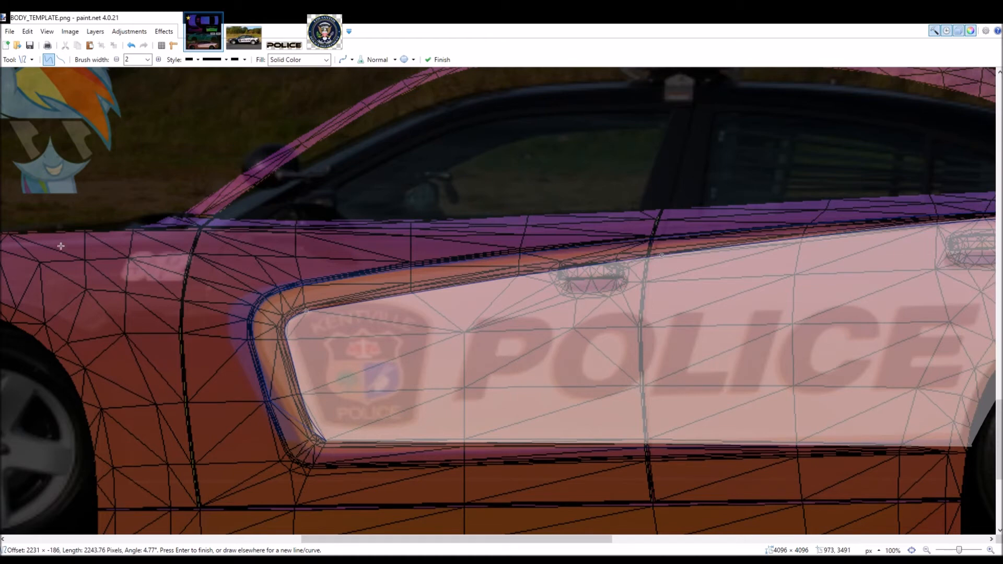
# - Set the eraser width to 10 and erase the stray blue line crossing the stripe near the panel's lower front corner
pyautogui.press('e')
pyautogui.scroll(3, 252, 325)
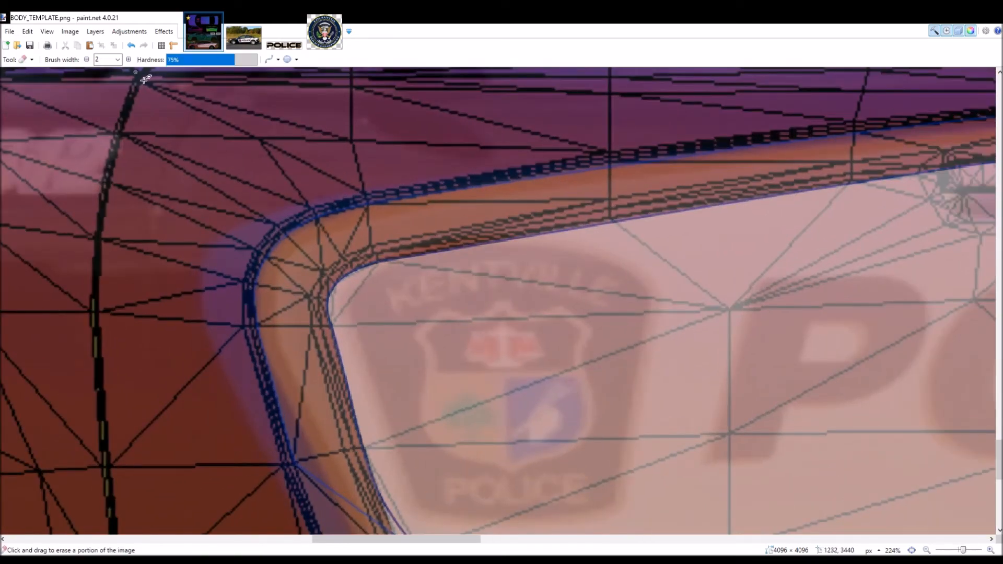
pyautogui.click(116, 61)
pyautogui.write('10')
pyautogui.scroll(-4, 303, 350)
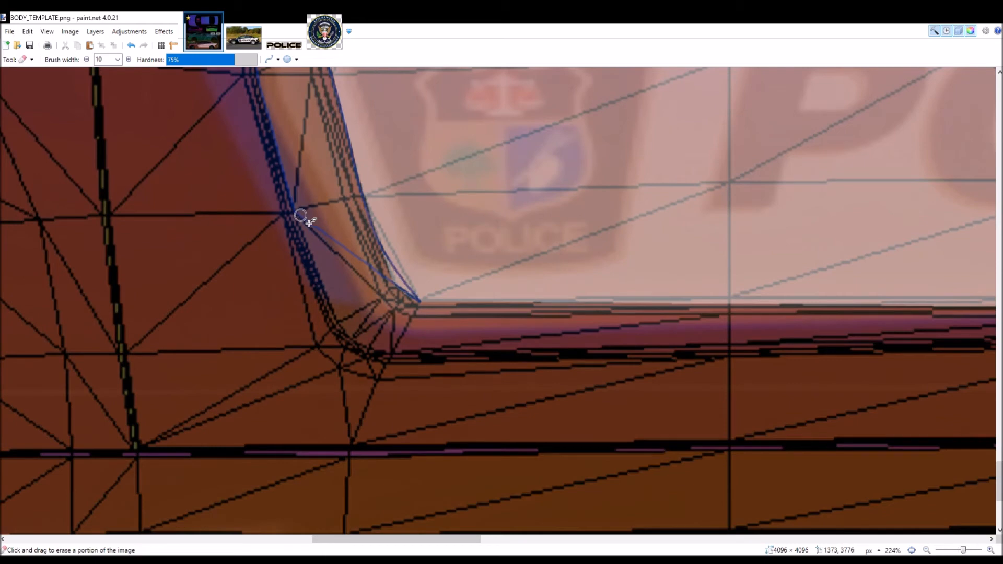
pyautogui.moveTo(296, 214); pyautogui.dragTo(403, 295)
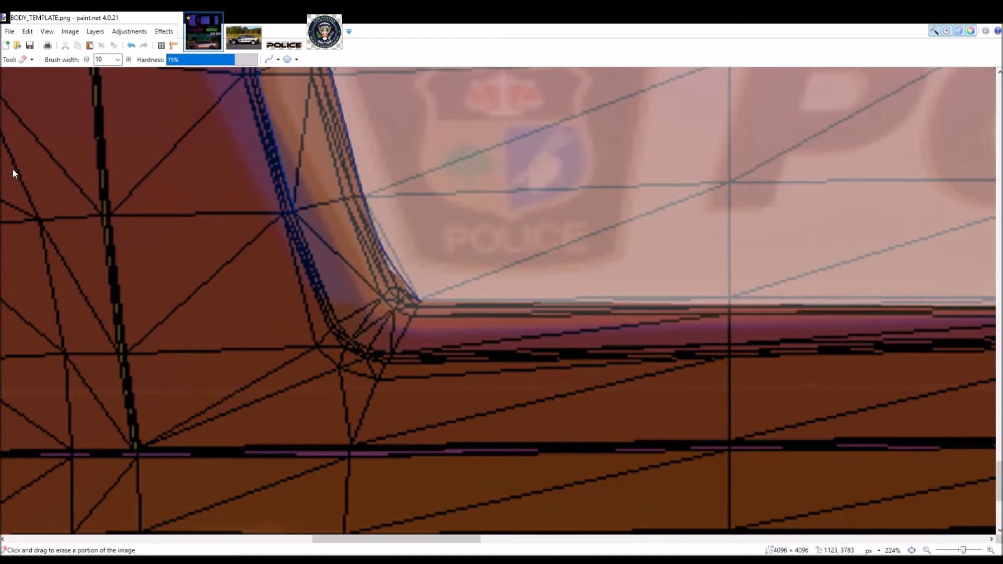
# - Set the line width to 2 and draw a blue line from the white panel's lower front corner to the stripe's outer front edge
pyautogui.press('o')
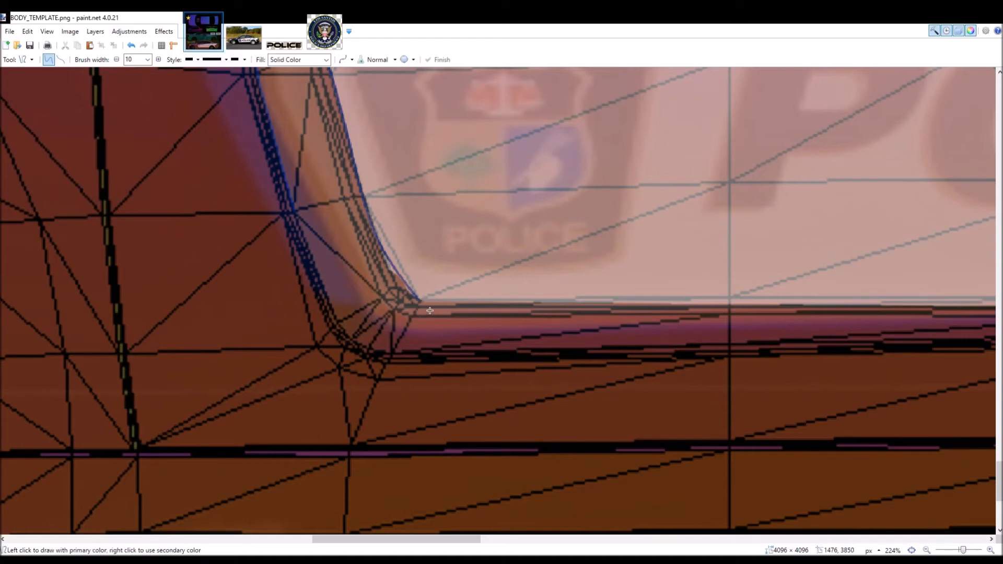
pyautogui.scroll(4, 430, 311)
pyautogui.moveTo(427, 299); pyautogui.dragTo(352, 287)
pyautogui.hotkey('ctrl', 'z')
pyautogui.click(148, 60)
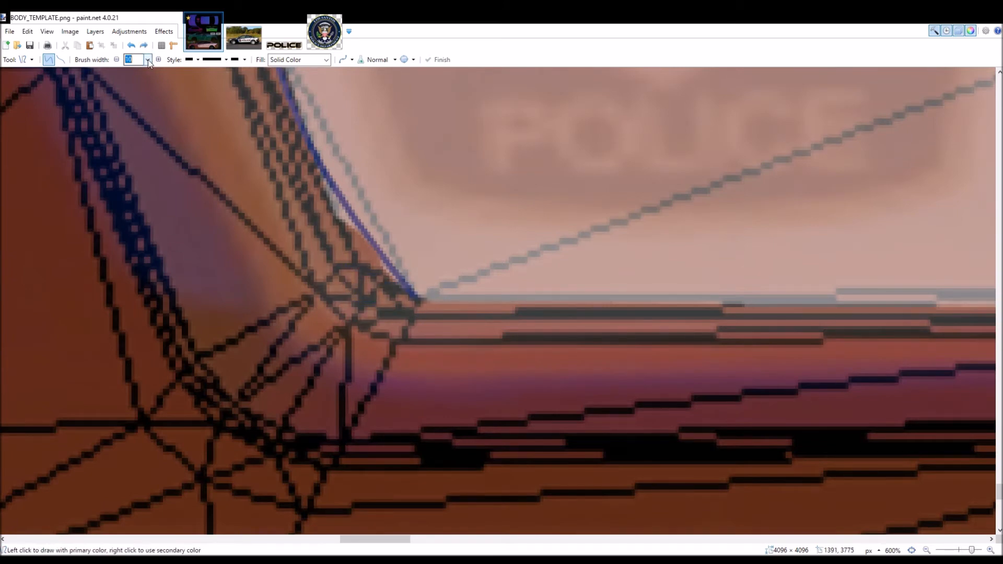
pyautogui.write('2')
pyautogui.moveTo(436, 308); pyautogui.dragTo(201, 174)
# - Adjust the closing line's bends and corner end to close the stripe outline at about 136 pixels long, and commit it
pyautogui.scroll(-3, 293, 258)
pyautogui.moveTo(251, 208); pyautogui.dragTo(291, 257)
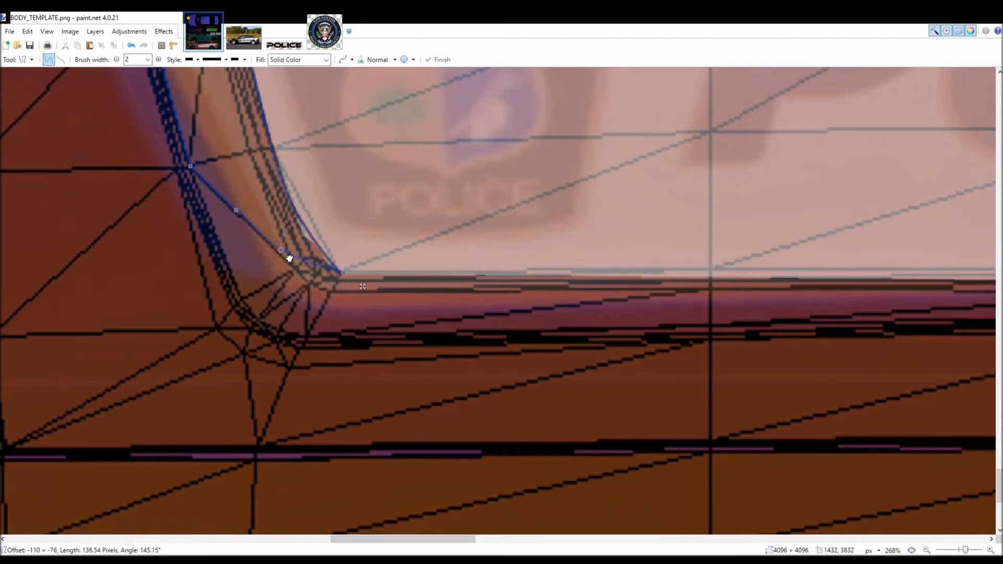
pyautogui.moveTo(289, 258); pyautogui.dragTo(290, 259)
pyautogui.moveTo(351, 279); pyautogui.dragTo(348, 282)
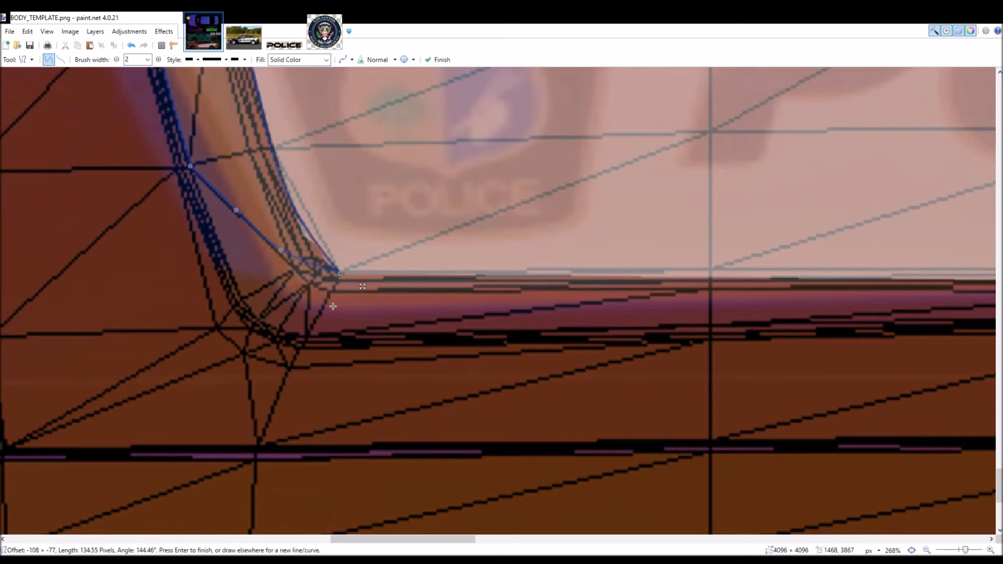
pyautogui.scroll(5, 341, 278)
pyautogui.scroll(-8, 341, 278)
pyautogui.scroll(-2, 341, 277)
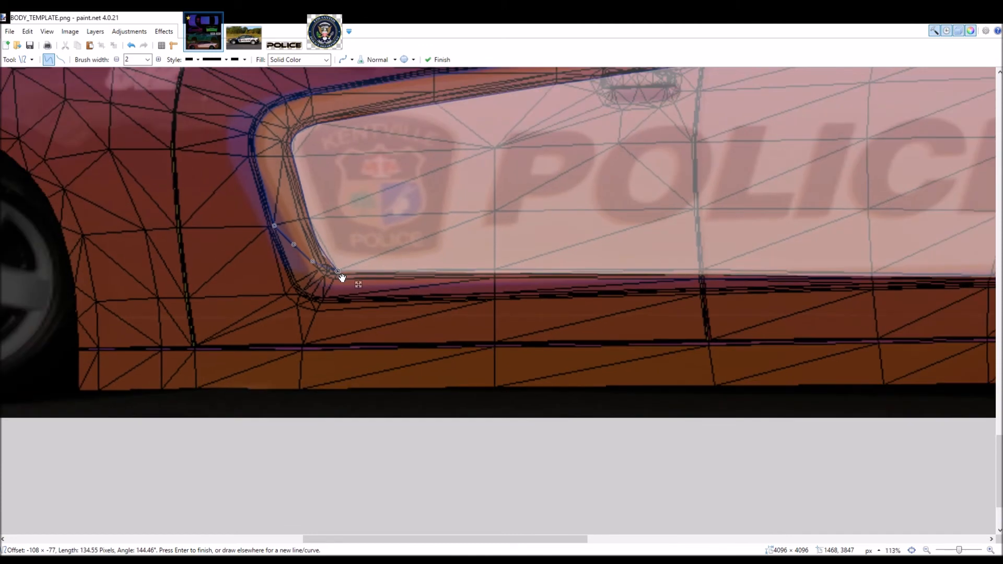
pyautogui.moveTo(298, 256); pyautogui.dragTo(298, 259)
pyautogui.scroll(2, 311, 238)
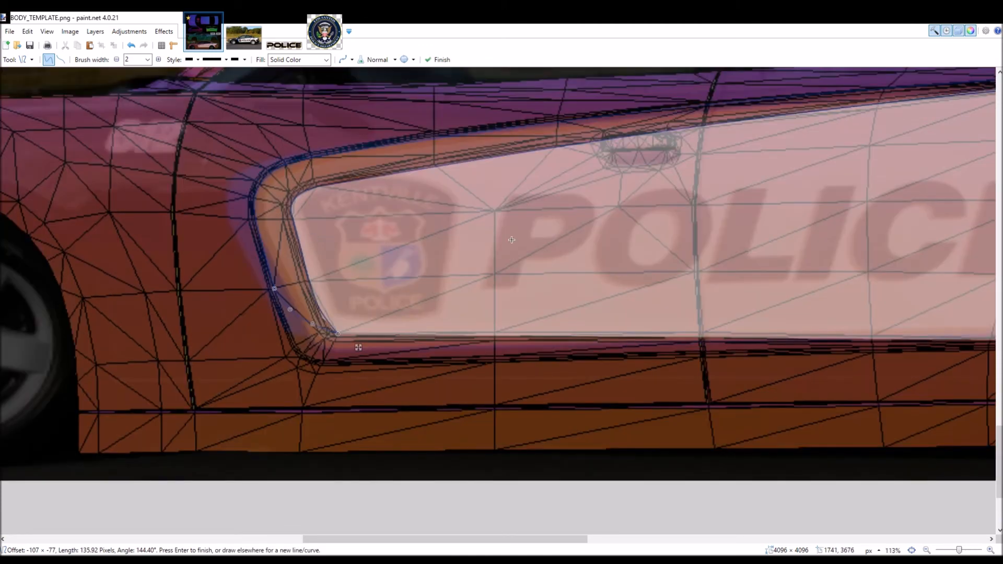
pyautogui.scroll(-3, 512, 239)
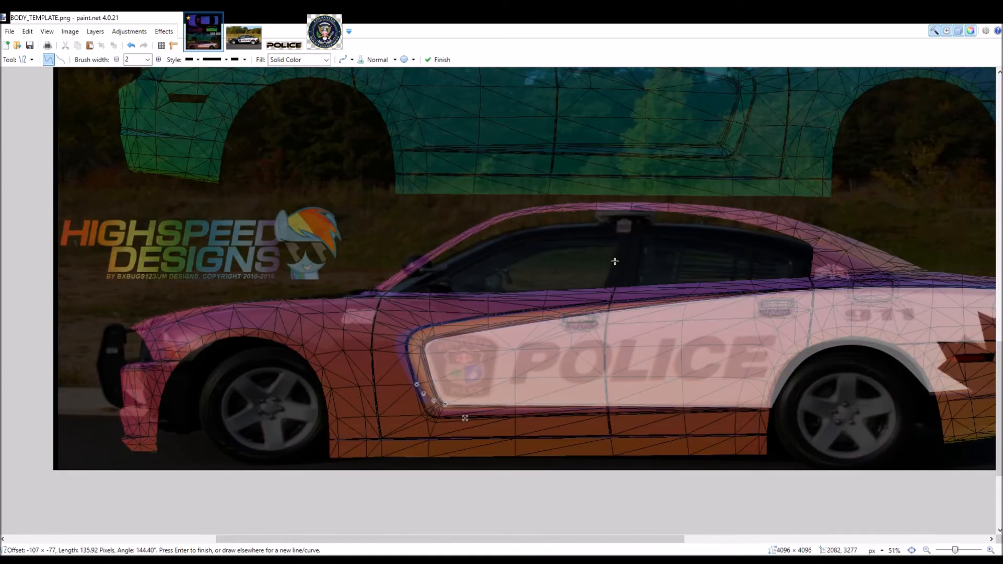
pyautogui.press('Return')
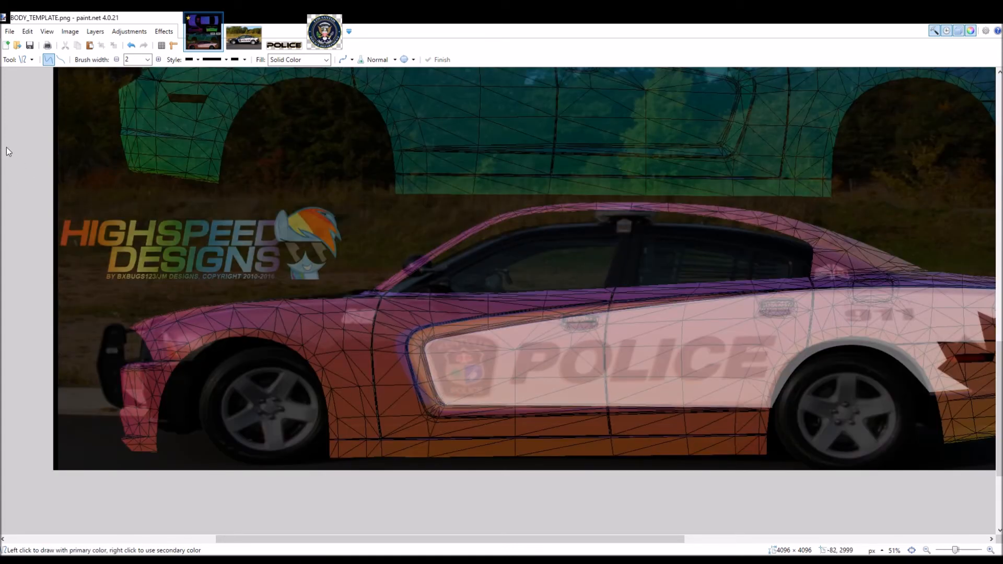
# - Fill the outlined stripe around the white panel with solid blue at 50% tolerance
pyautogui.press('f')
pyautogui.click(414, 356)
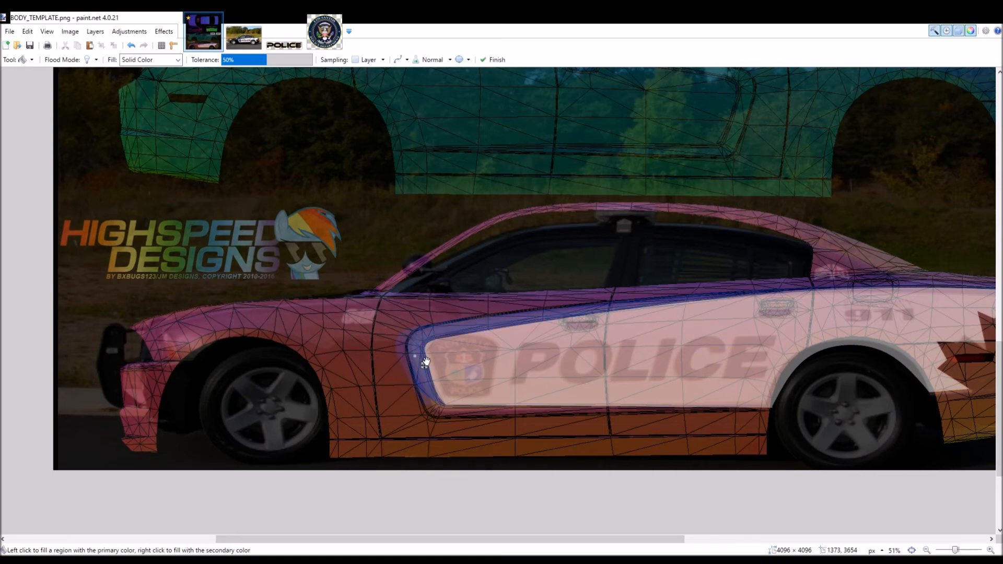
pyautogui.moveTo(426, 362); pyautogui.dragTo(431, 388)
pyautogui.scroll(-2, 781, 414)
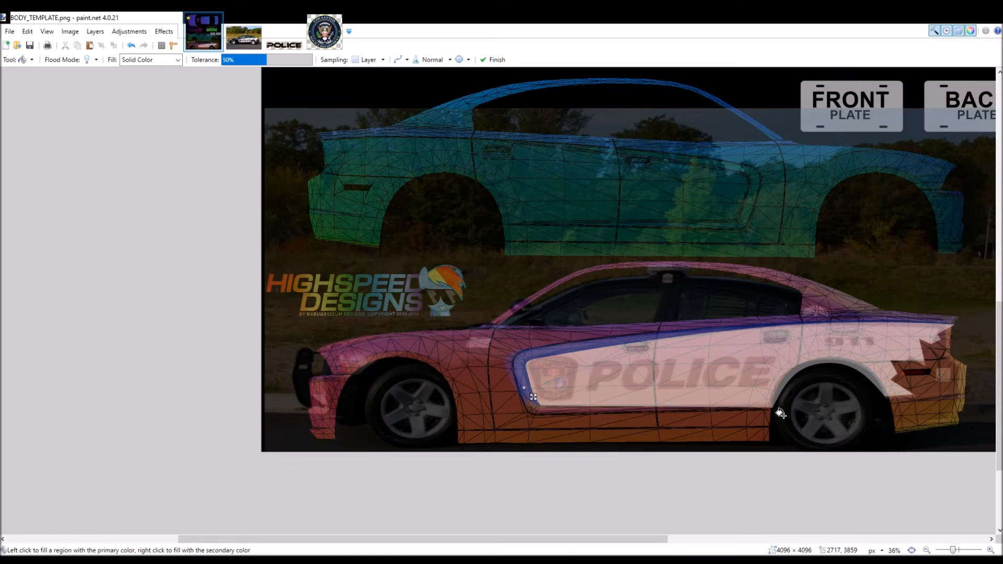
# - Raise the livery layer to full opacity so the white panel and blue stripe are solid
pyautogui.moveTo(533, 539); pyautogui.dragTo(602, 539)
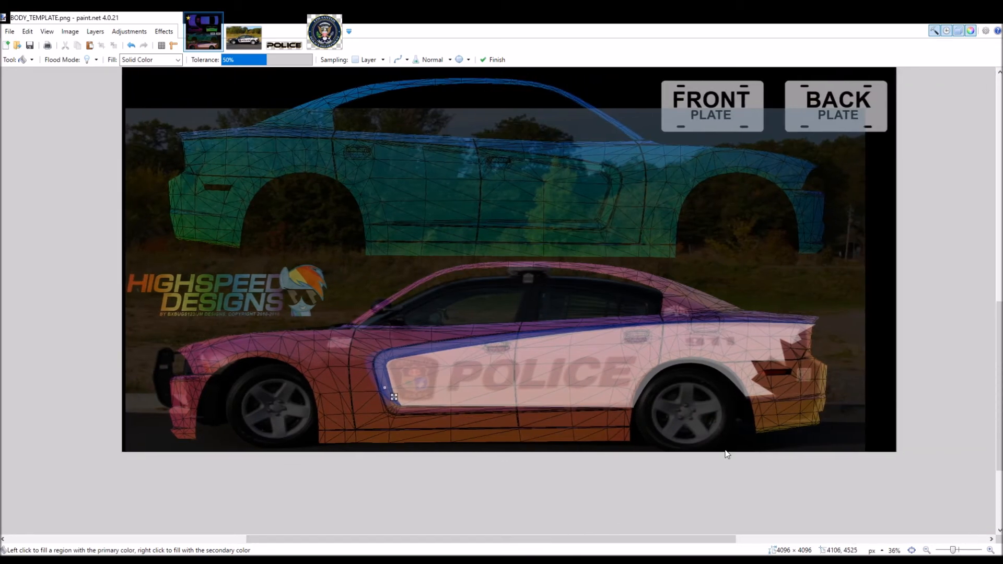
pyautogui.moveTo(531, 311); pyautogui.dragTo(629, 312)
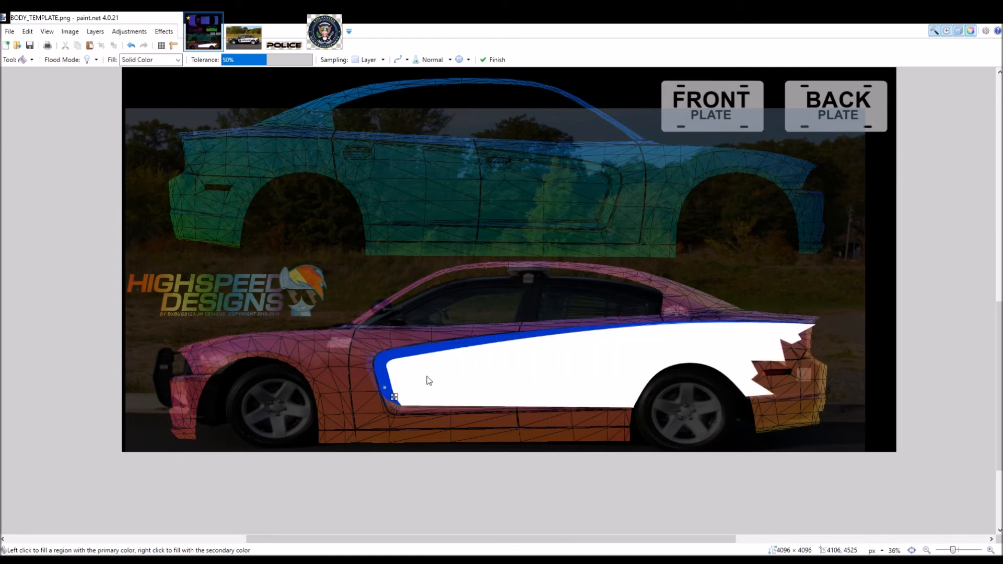
pyautogui.moveTo(615, 231); pyautogui.dragTo(574, 234)
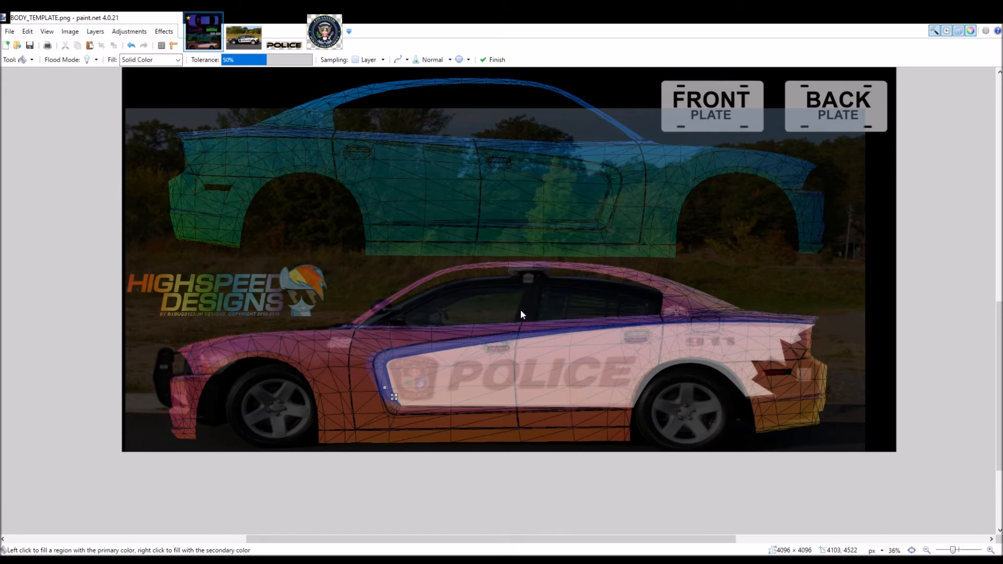
pyautogui.click(517, 334)
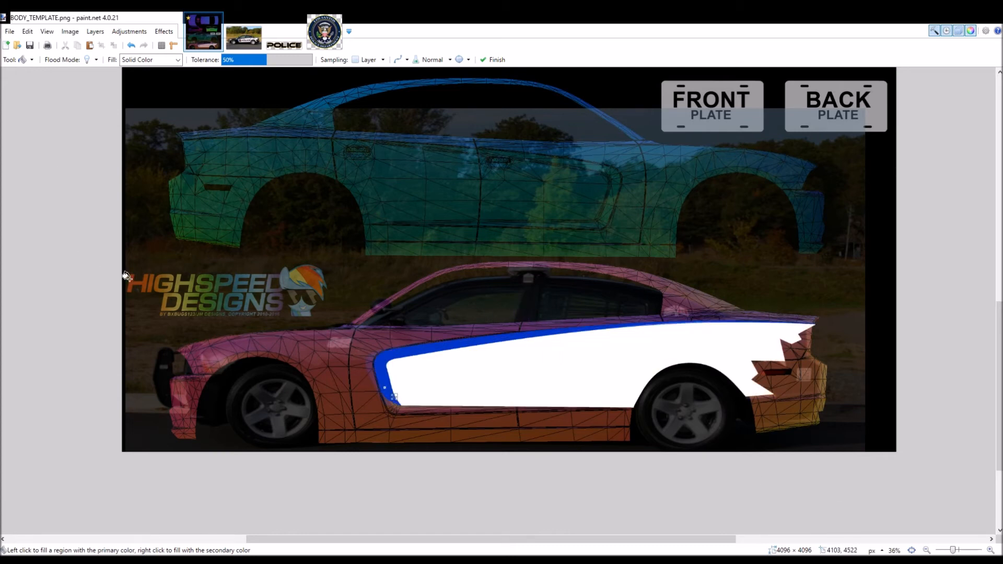
# - Select a rectangle of about 2441 × 600 pixels around the white panel and blue stripe, and create a new image of that size
pyautogui.press('s')
pyautogui.moveTo(349, 327)
pyautogui.mouseDown()
pyautogui.moveTo(724, 444)
pyautogui.moveTo(813, 417)
pyautogui.mouseUp()
pyautogui.moveTo(827, 316); pyautogui.dragTo(366, 430)
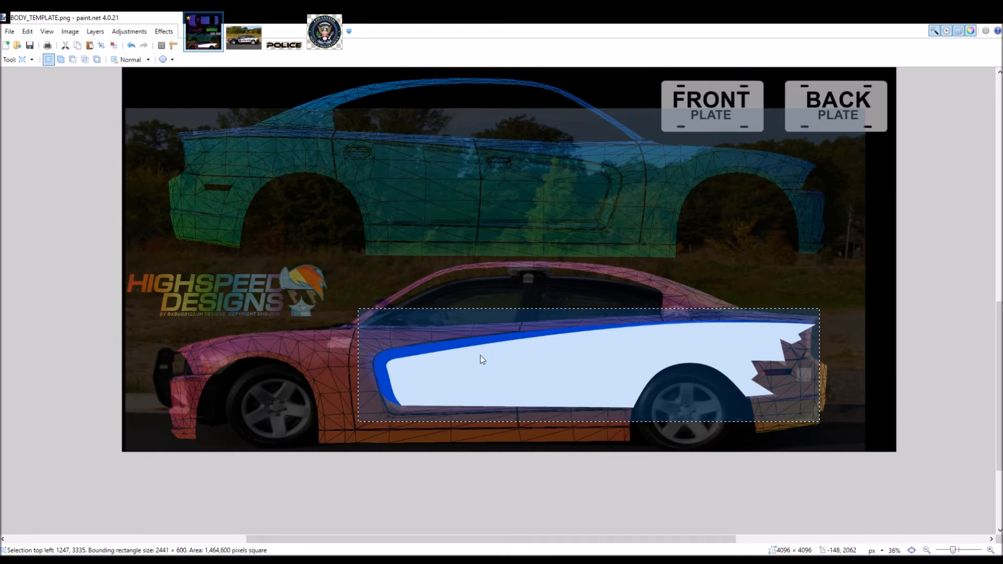
pyautogui.hotkey('ctrl', 'alt', 'v')
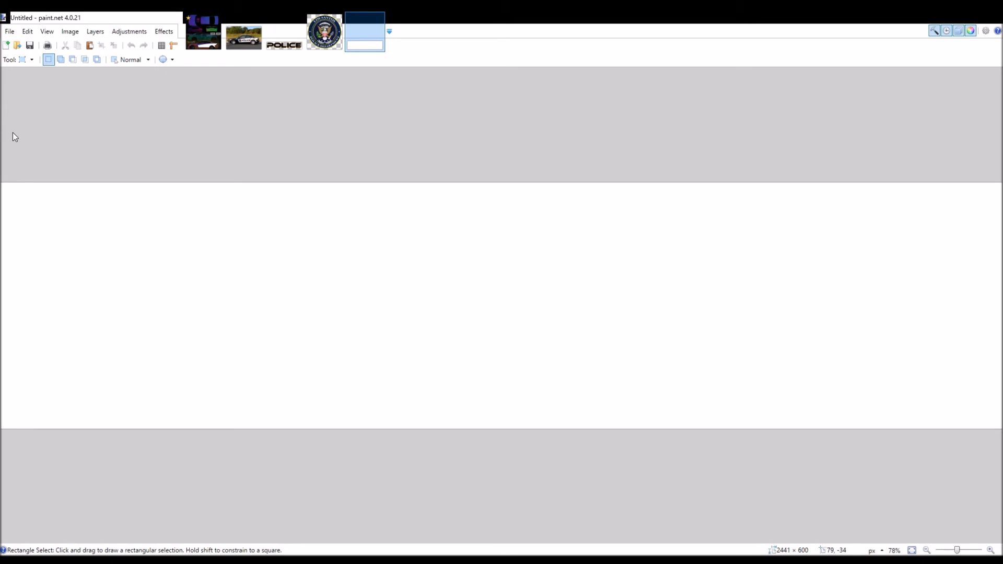
# - Clear the new image's white background to transparency and paste the copied white panel and blue stripe into it
pyautogui.press('s')
pyautogui.press('s')
pyautogui.press('s')
pyautogui.click(330, 280)
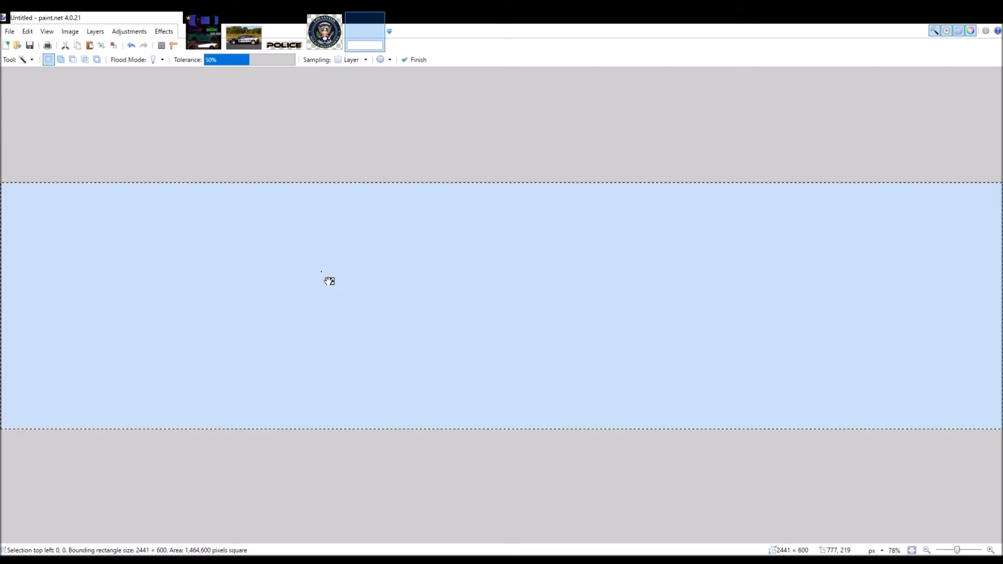
pyautogui.press('Delete')
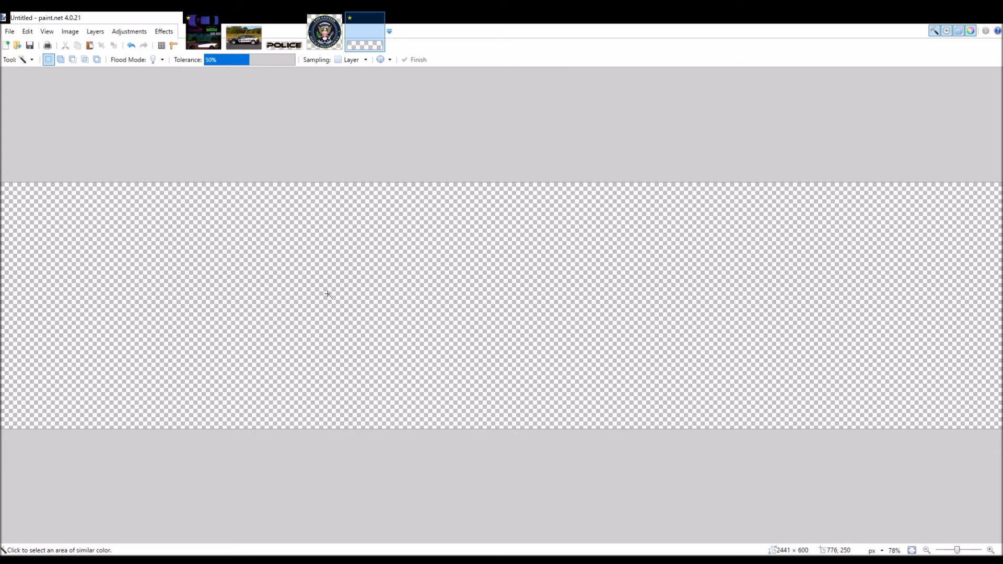
pyautogui.hotkey('ctrl', 'v')
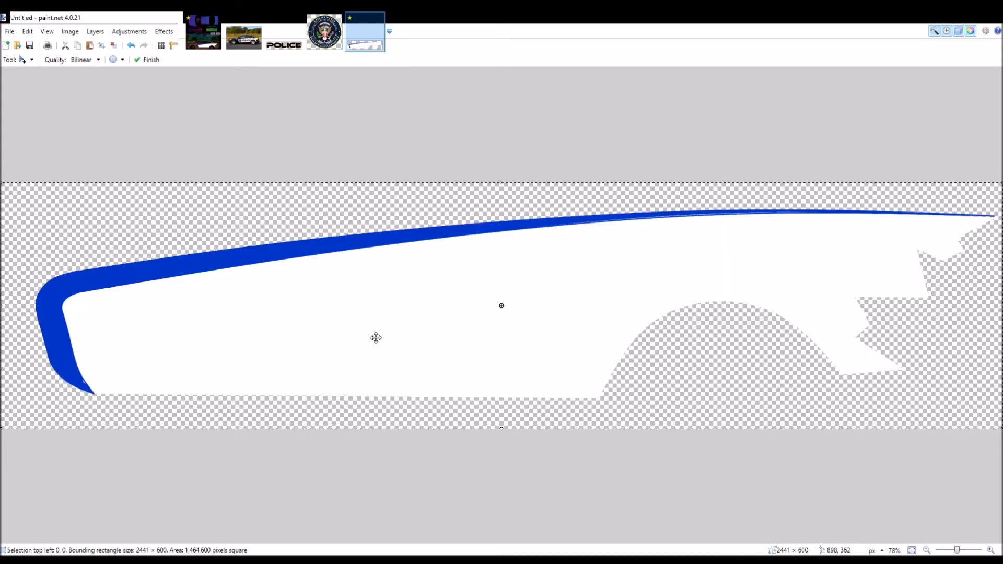
# - Flip the pasted livery horizontally and select the whole 2441 × 600 pixel image for copying
pyautogui.click(75, 36)
pyautogui.click(91, 86)
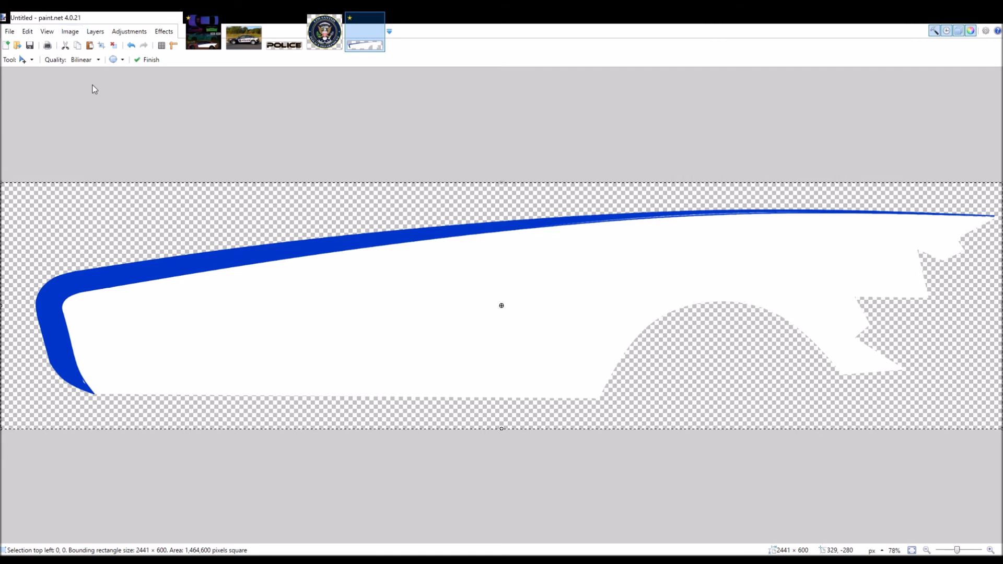
pyautogui.press('s')
pyautogui.scroll(-2, 622, 258)
pyautogui.moveTo(876, 202); pyautogui.dragTo(221, 436)
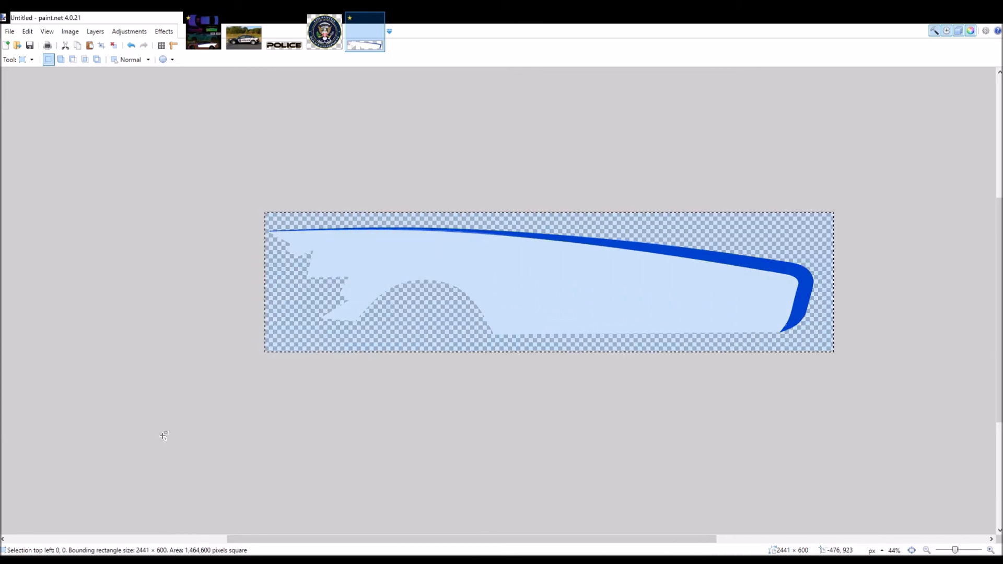
# - Paste the mirrored livery into the body template and move it onto the upper car side, at about 293, 2365
pyautogui.click(213, 49)
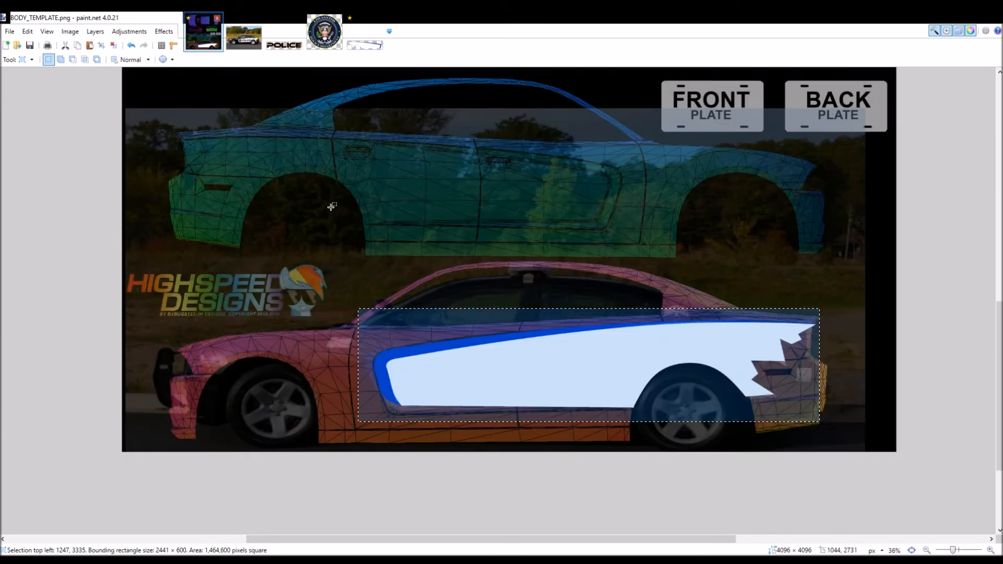
pyautogui.hotkey('ctrl', 'v')
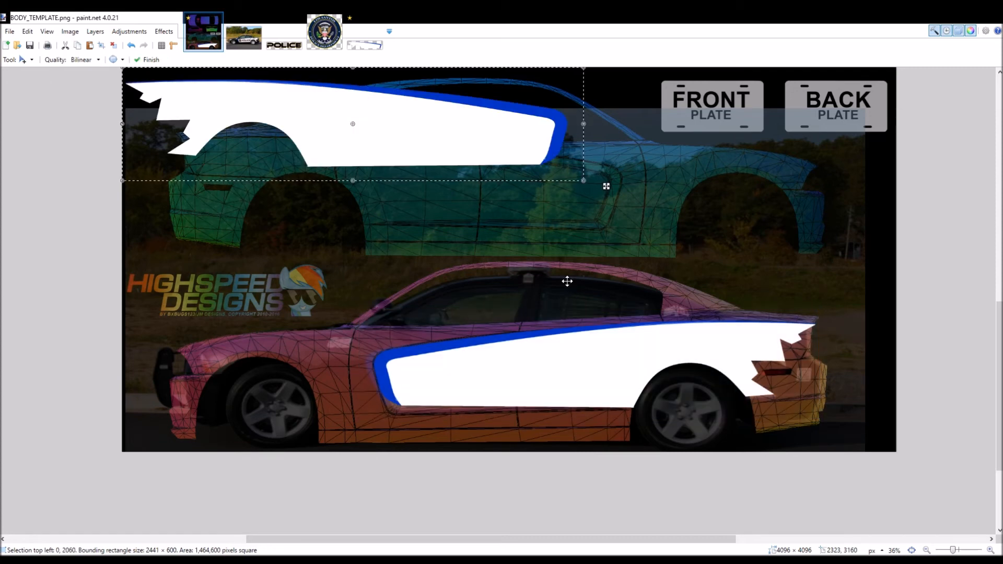
pyautogui.moveTo(624, 202); pyautogui.dragTo(662, 244)
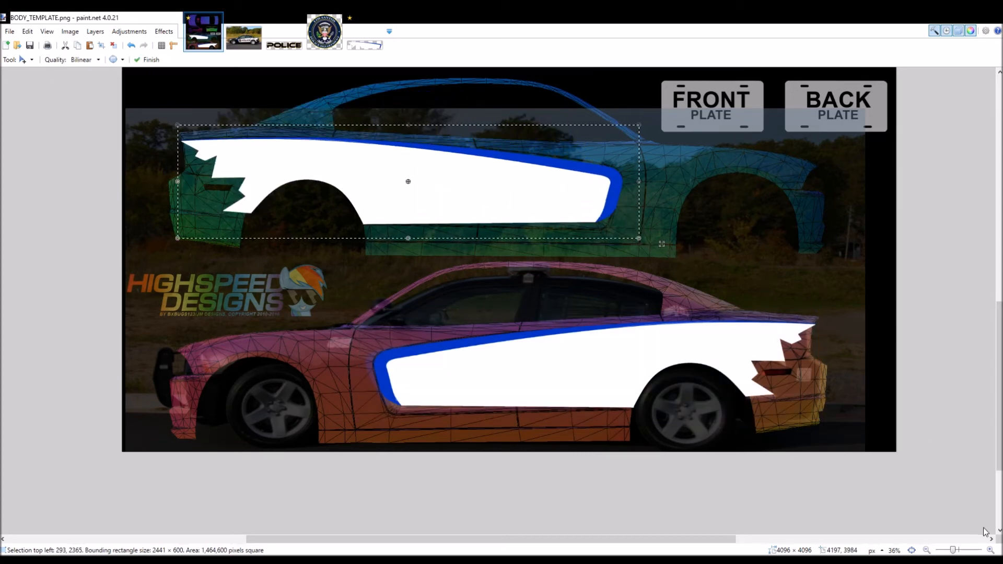
# - Lower the livery layer's opacity and align the mirrored panel with the upper car side at about 288, 2354
pyautogui.moveTo(569, 308); pyautogui.dragTo(494, 312)
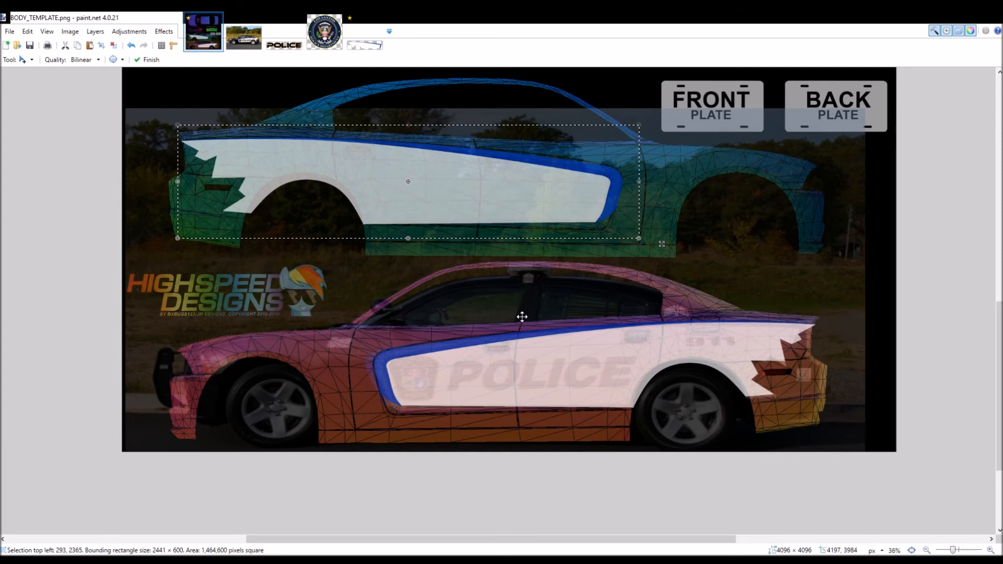
pyautogui.moveTo(669, 253); pyautogui.dragTo(668, 252)
pyautogui.hotkey('ctrl', 'd')
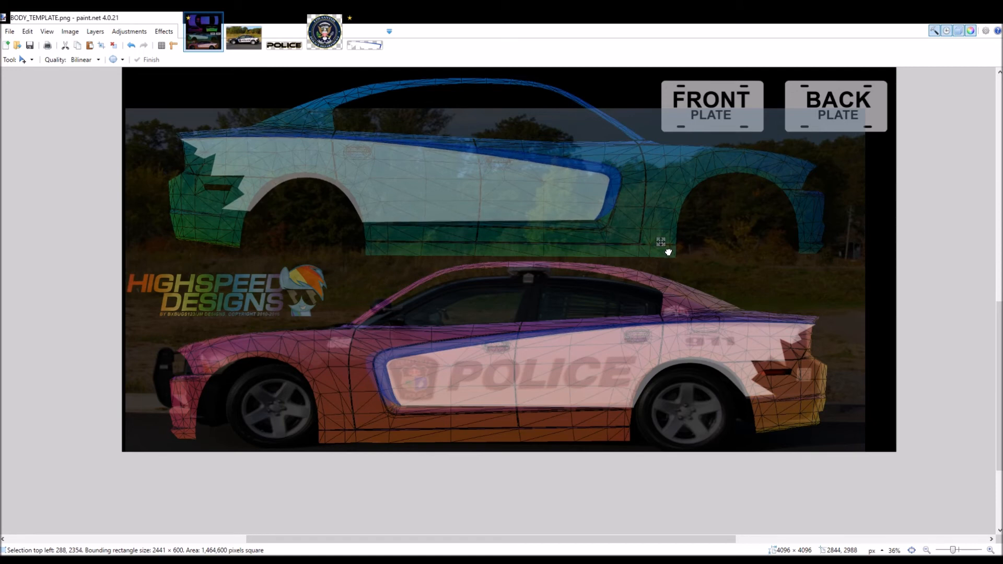
pyautogui.scroll(-2, 539, 225)
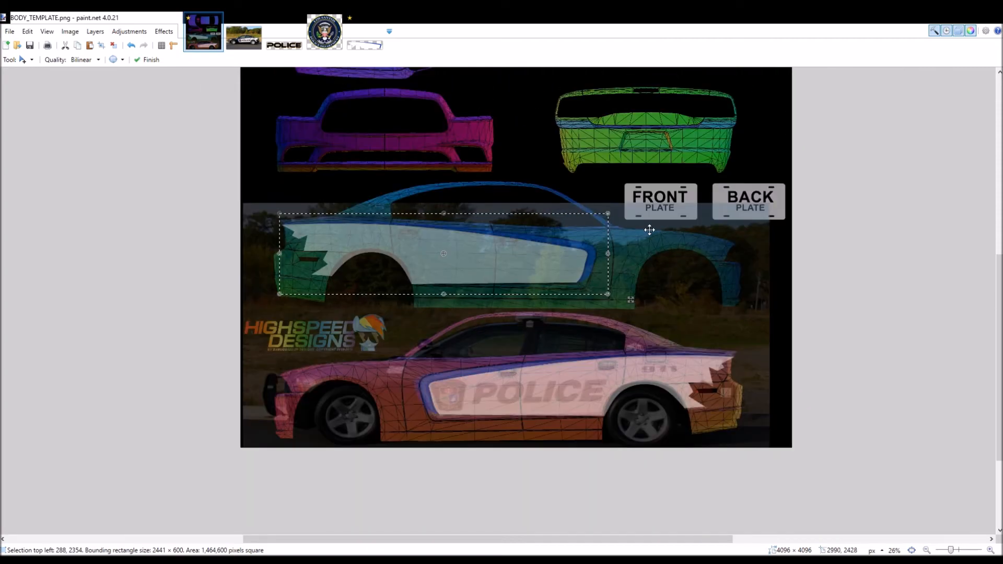
pyautogui.scroll(1, 649, 230)
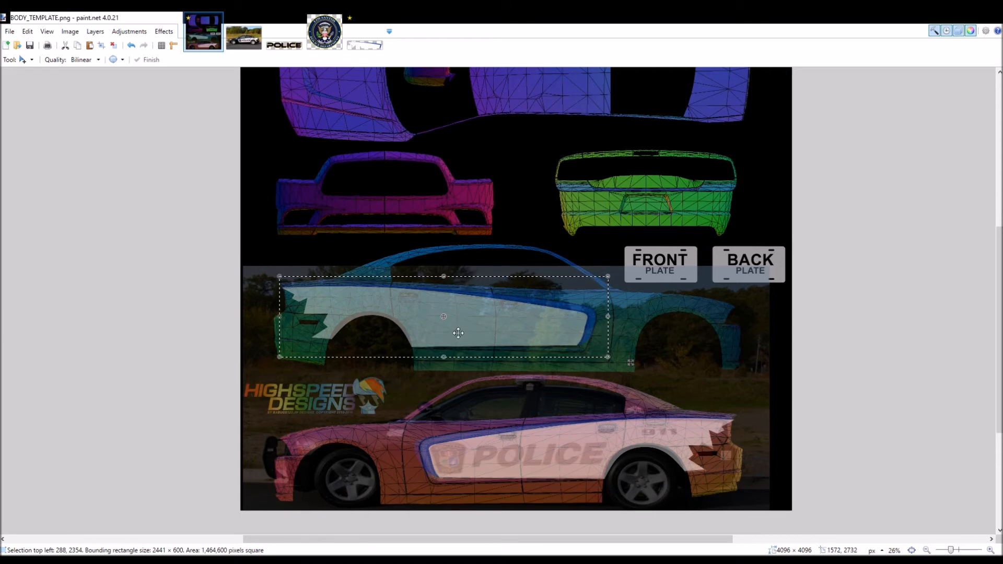
# - Copy the entire 350 × 350 pixel Los Santos Police Department seal from its logo image and paste it into the body template
pyautogui.click(336, 44)
pyautogui.press('s')
pyautogui.moveTo(382, 219); pyautogui.dragTo(692, 475)
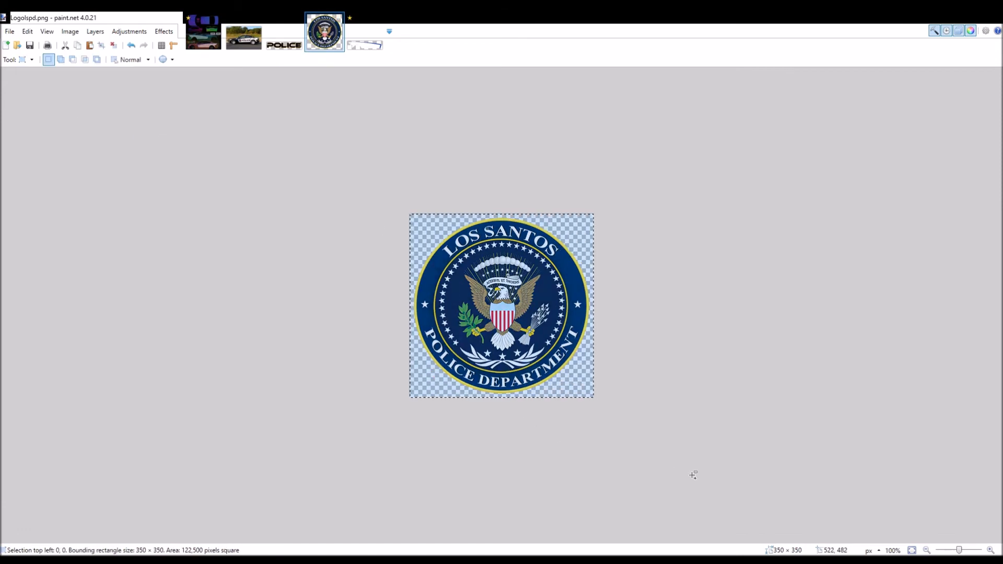
pyautogui.click(204, 32)
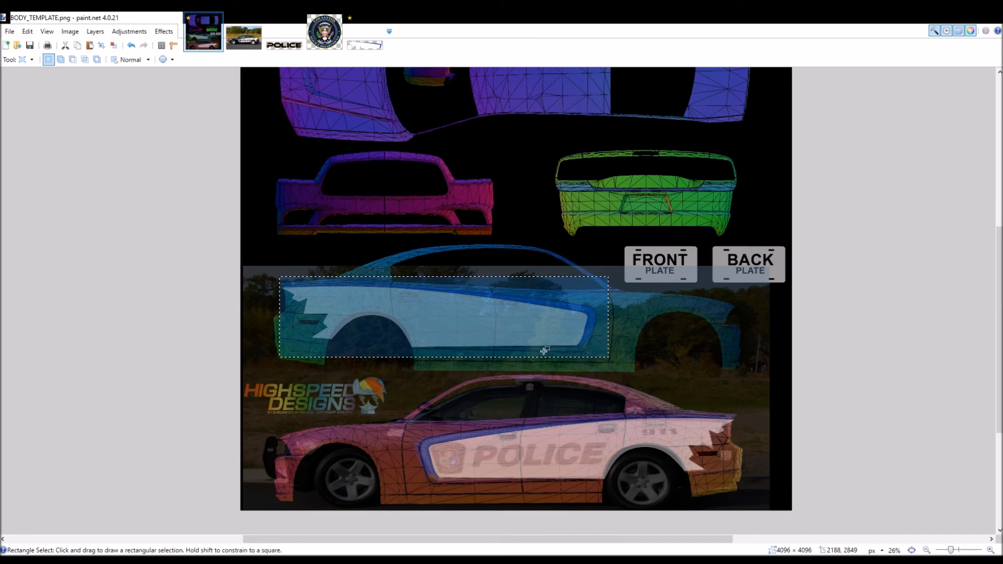
pyautogui.hotkey('ctrl', 'v')
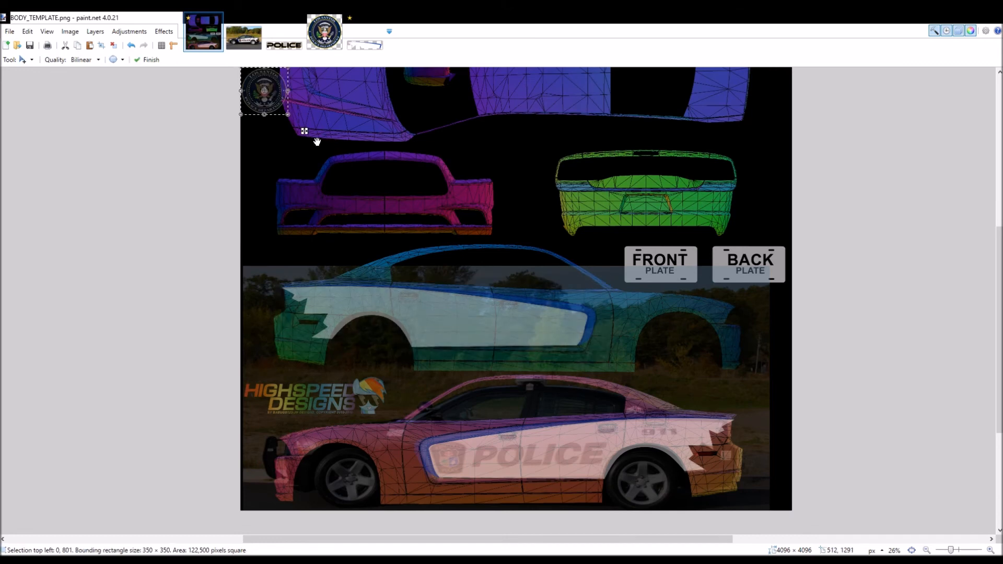
# - Move the seal to the front end of the upper white panel and shrink it to about 236 × 221 pixels
pyautogui.moveTo(304, 132); pyautogui.dragTo(591, 366)
pyautogui.scroll(2, 546, 356)
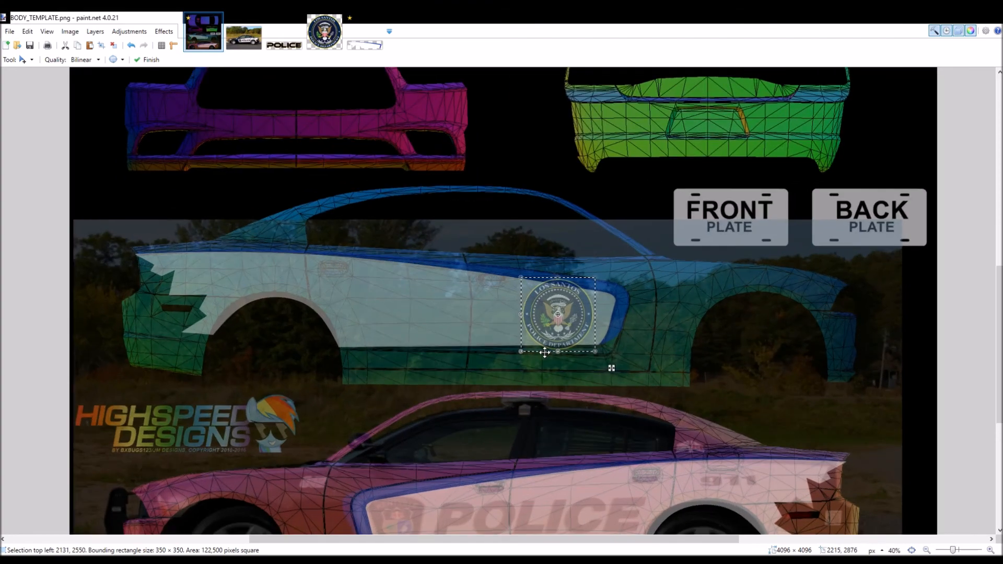
pyautogui.moveTo(530, 362); pyautogui.dragTo(555, 335)
pyautogui.moveTo(620, 351); pyautogui.dragTo(616, 367)
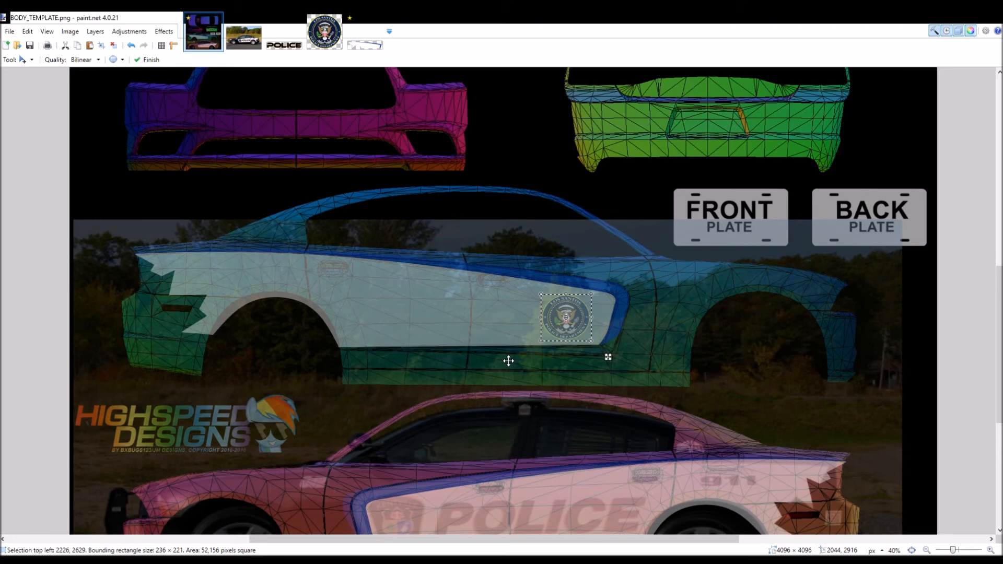
# - Place a copy of the resized seal at the front end of the lower car's white panel, at about 1513, 3594
pyautogui.scroll(-3, 508, 360)
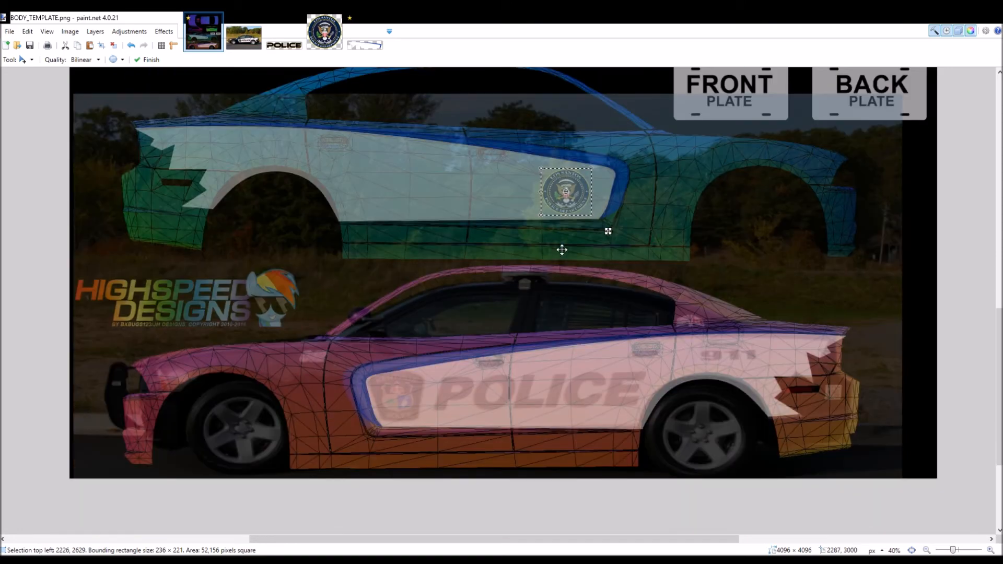
pyautogui.hotkey('ctrl', 'd')
pyautogui.moveTo(619, 242); pyautogui.dragTo(468, 447)
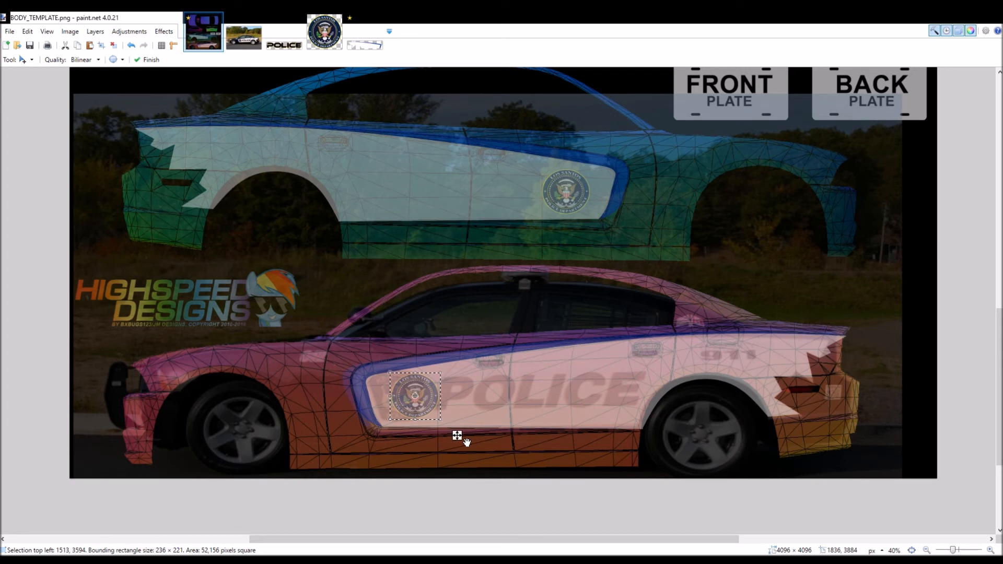
# - Copy the entire 1017 × 223 pixel POLICE lettering from its logo image and paste it into the body template
pyautogui.click(271, 47)
pyautogui.press('s')
pyautogui.moveTo(237, 253); pyautogui.dragTo(953, 440)
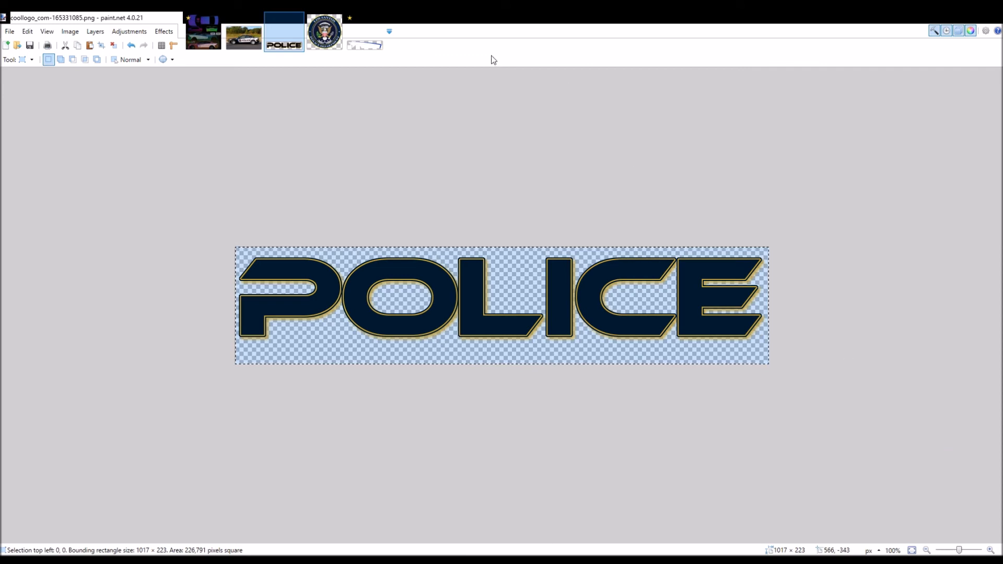
pyautogui.click(204, 32)
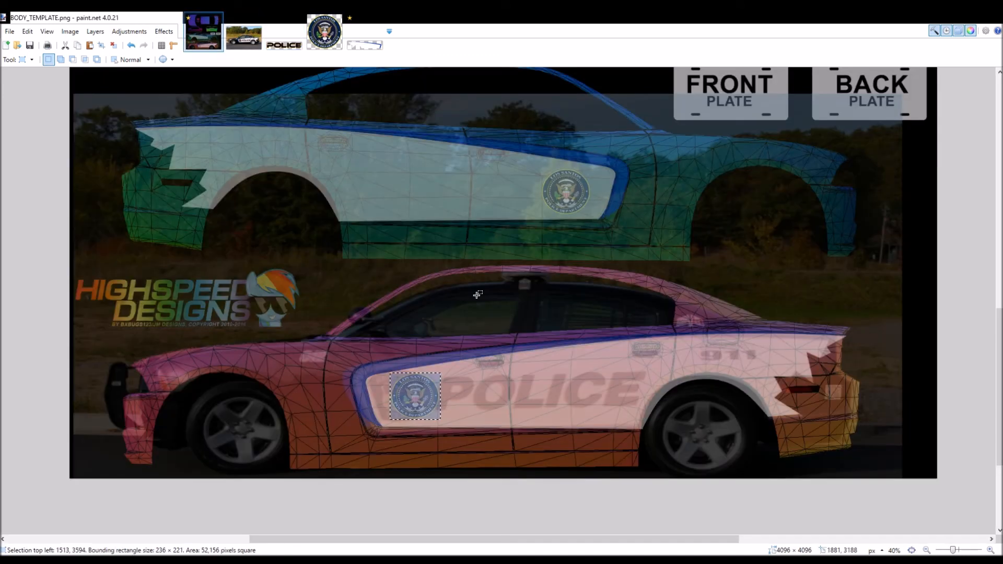
pyautogui.scroll(-1, 526, 296)
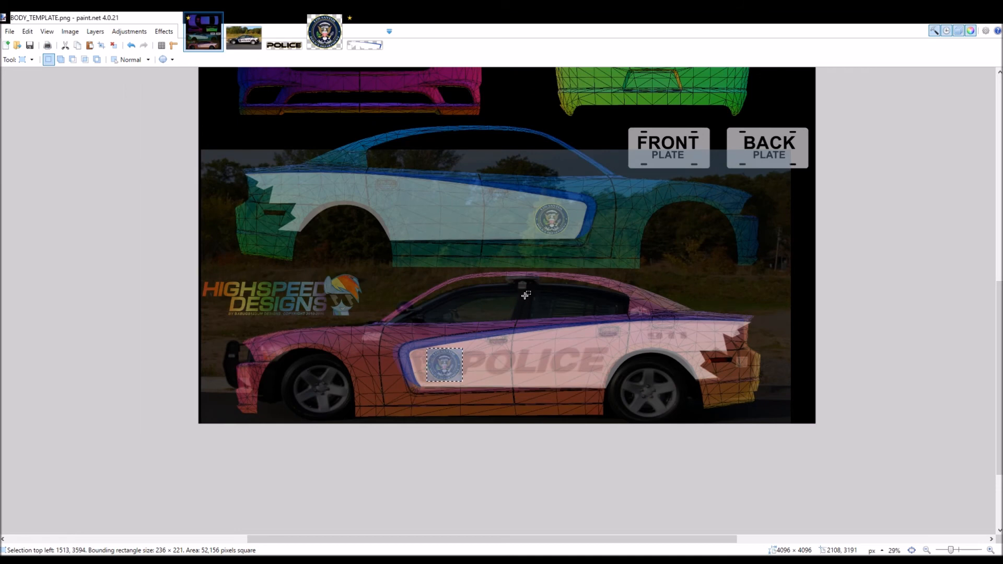
pyautogui.scroll(1, 526, 296)
pyautogui.hotkey('ctrl', 'v')
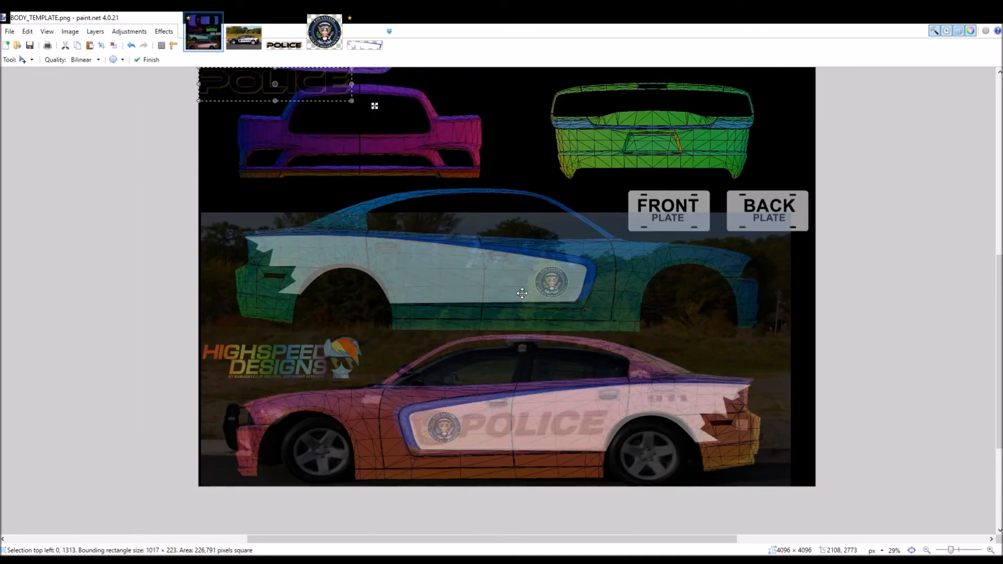
# - Move the POLICE lettering beside the seal on the upper panel and resize it to about 916 × 149 pixels, undoing the slight rotation
pyautogui.moveTo(384, 119); pyautogui.dragTo(566, 323)
pyautogui.moveTo(388, 314); pyautogui.dragTo(405, 304)
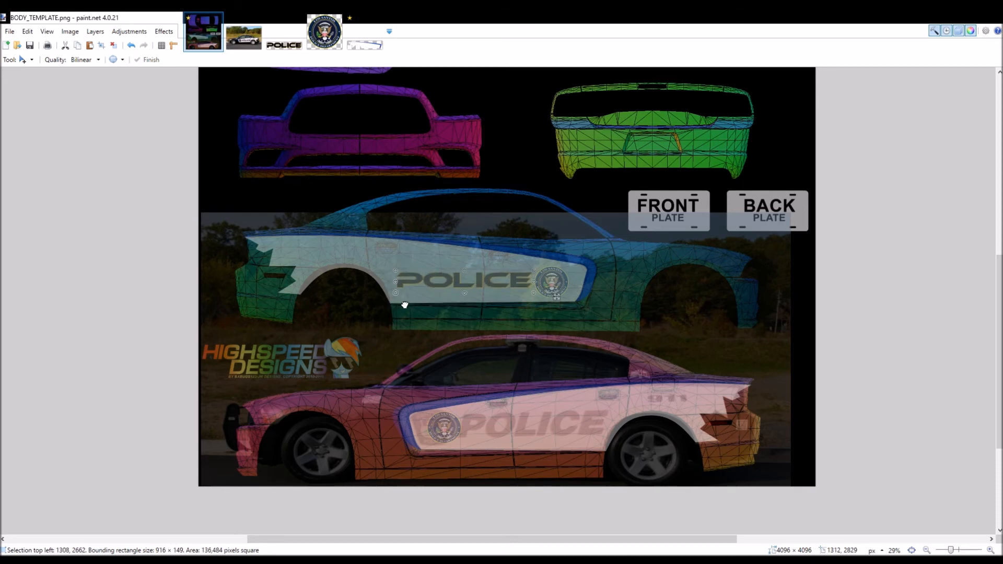
pyautogui.moveTo(568, 309)
pyautogui.mouseDown()
pyautogui.moveTo(549, 284)
pyautogui.moveTo(553, 303)
pyautogui.mouseUp()
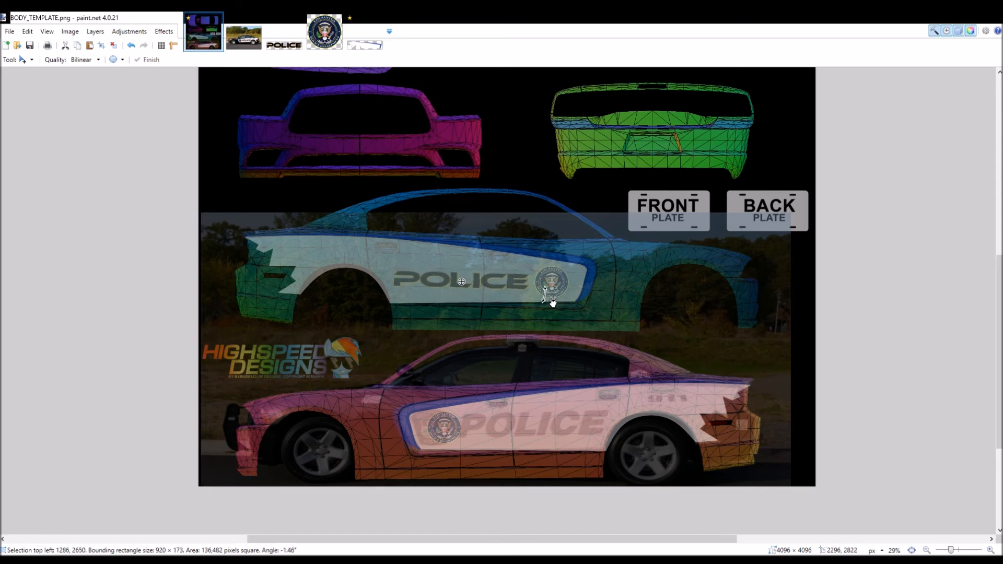
pyautogui.hotkey('ctrl', 'z')
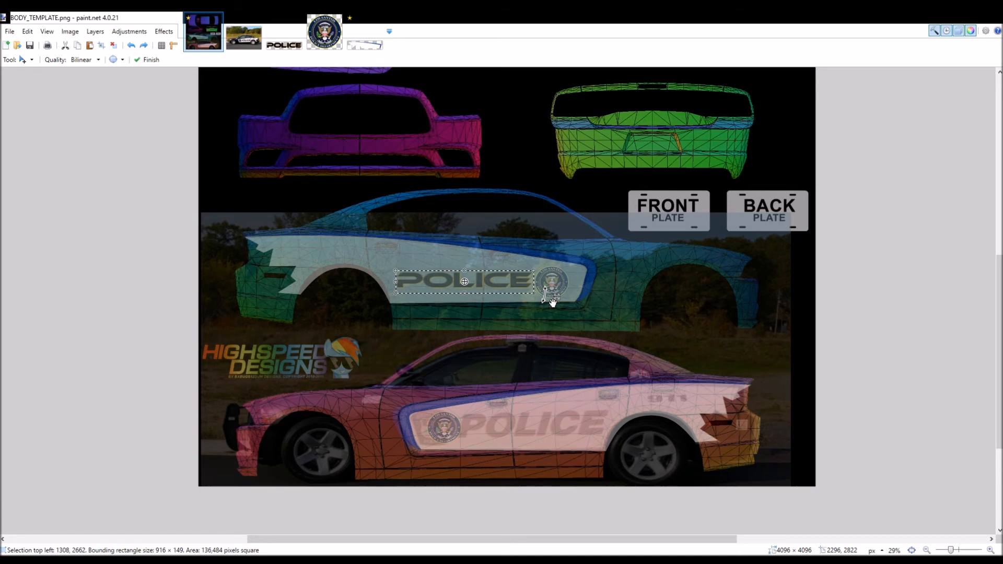
# - Shift the upper POLICE lettering slightly away from the seal and place a copy beside the seal on the lower panel
pyautogui.moveTo(557, 297); pyautogui.dragTo(554, 297)
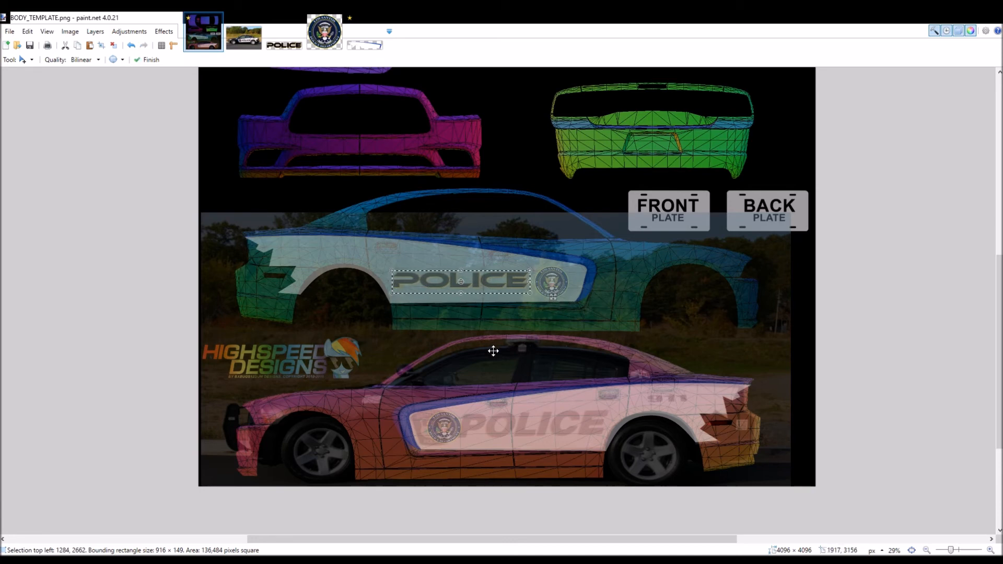
pyautogui.moveTo(553, 296); pyautogui.dragTo(635, 451)
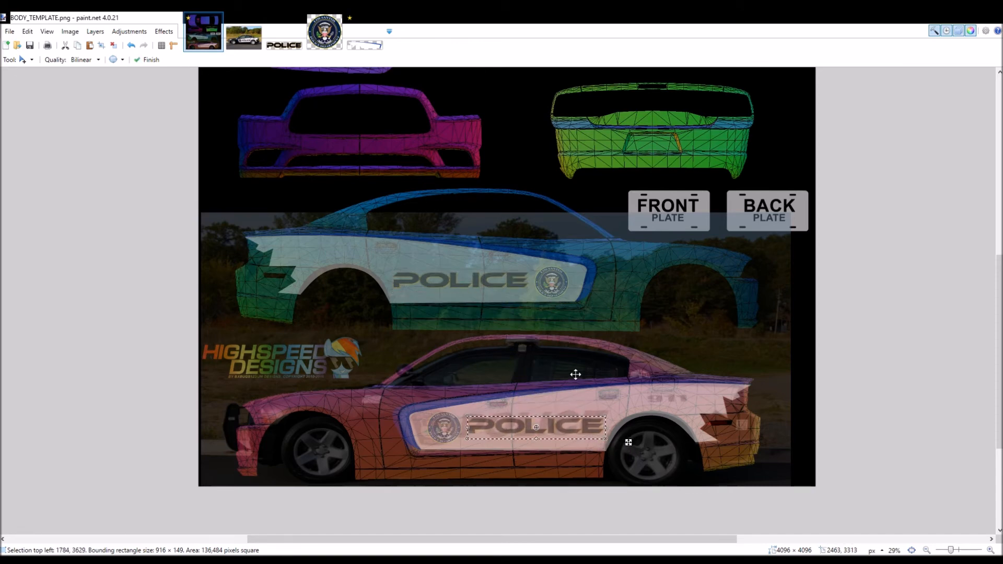
# - Paste another POLICE lettering, move it onto the car's rear trunk area and shrink it to about 476 × 83 pixels
pyautogui.hotkey('ctrl', 'v')
pyautogui.moveTo(564, 305); pyautogui.dragTo(690, 125)
pyautogui.keyDown('ctrl'); pyautogui.scroll(3, 690, 125); pyautogui.keyUp('ctrl')
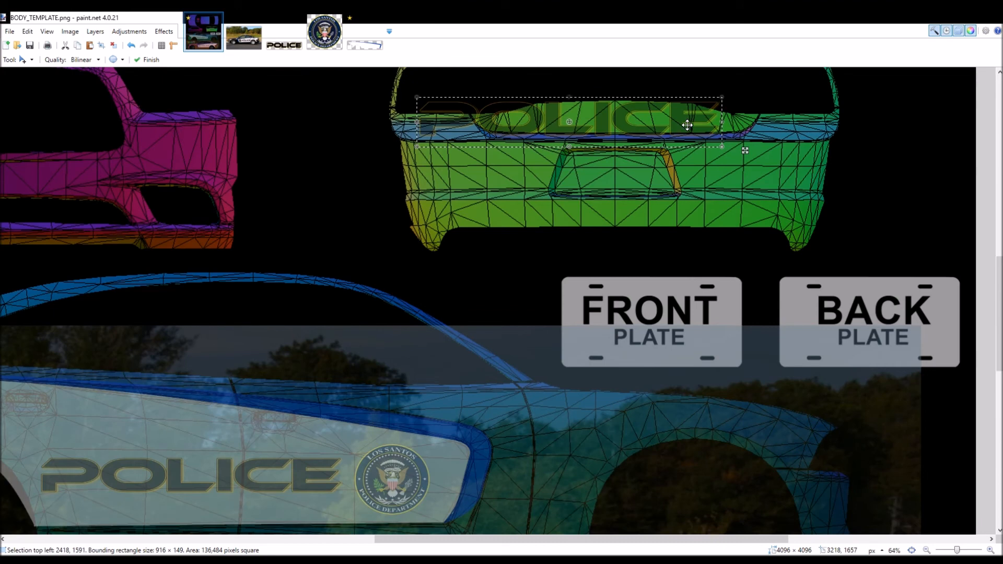
pyautogui.moveTo(428, 157); pyautogui.dragTo(551, 139)
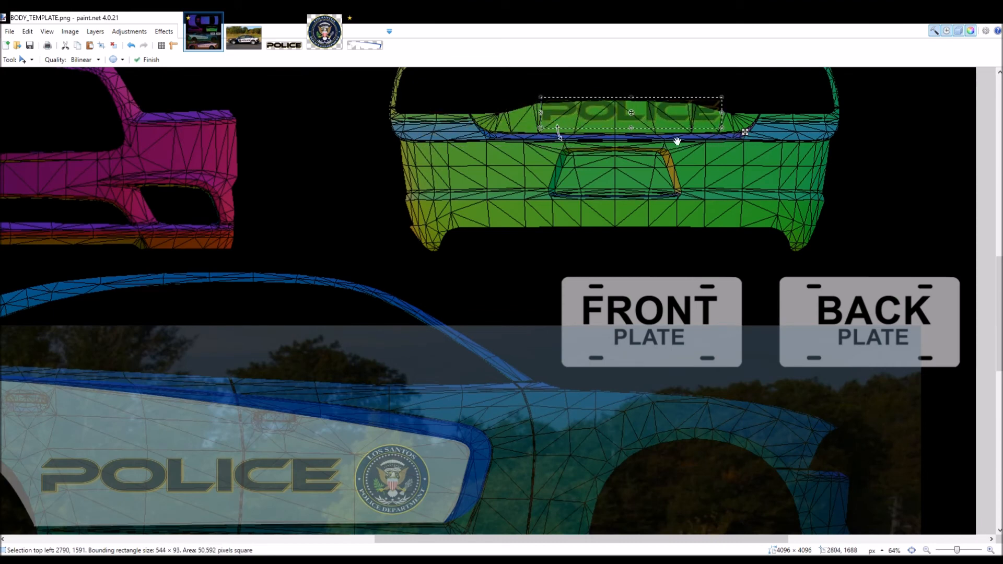
pyautogui.moveTo(752, 139); pyautogui.dragTo(726, 151)
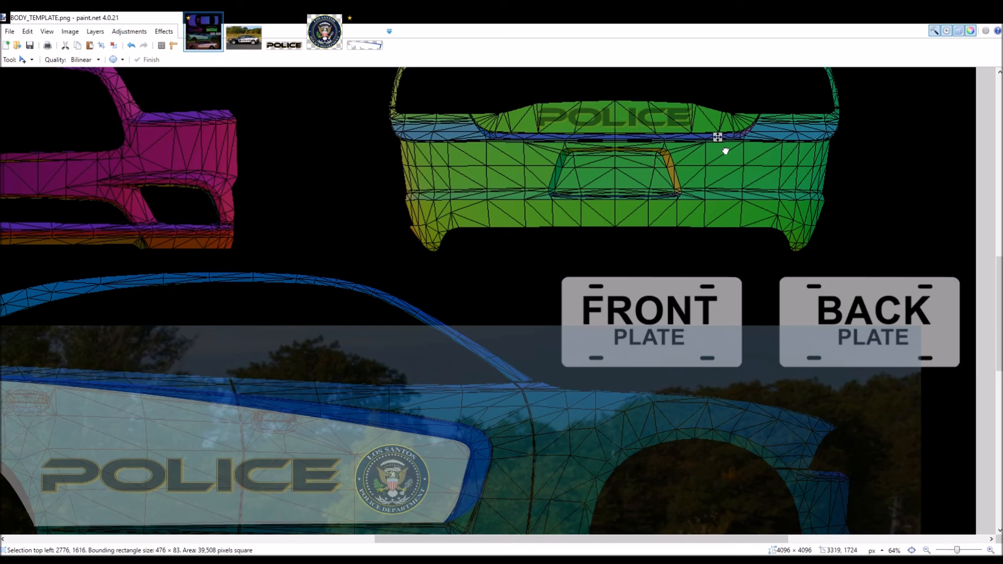
# - Hide the wireframe template and reference photo layers and show the livery artwork at full opacity on the black background
pyautogui.scroll(-3, 657, 167)
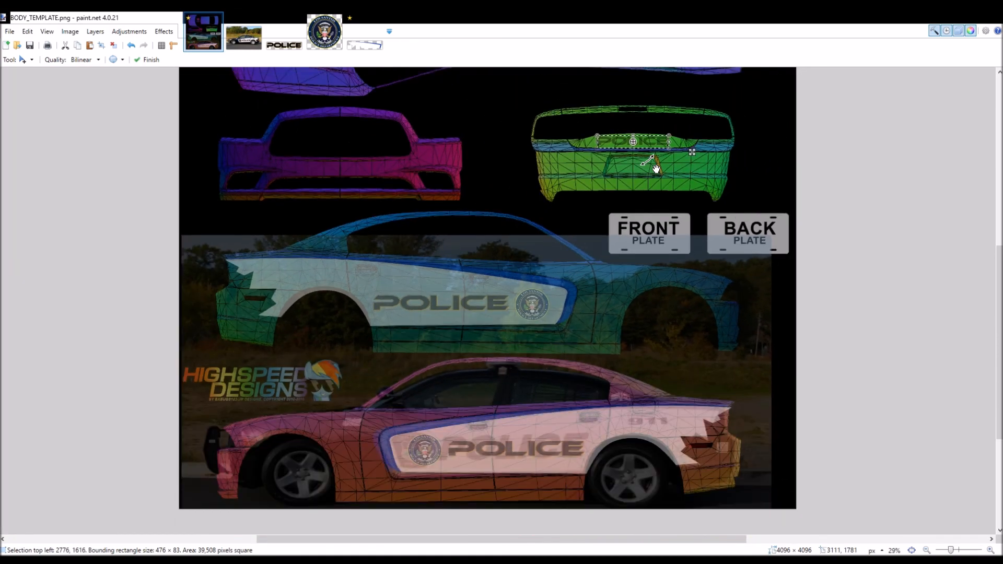
pyautogui.scroll(5, 654, 166)
pyautogui.scroll(-3, 653, 166)
pyautogui.scroll(-1, 654, 166)
pyautogui.scroll(-2, 654, 166)
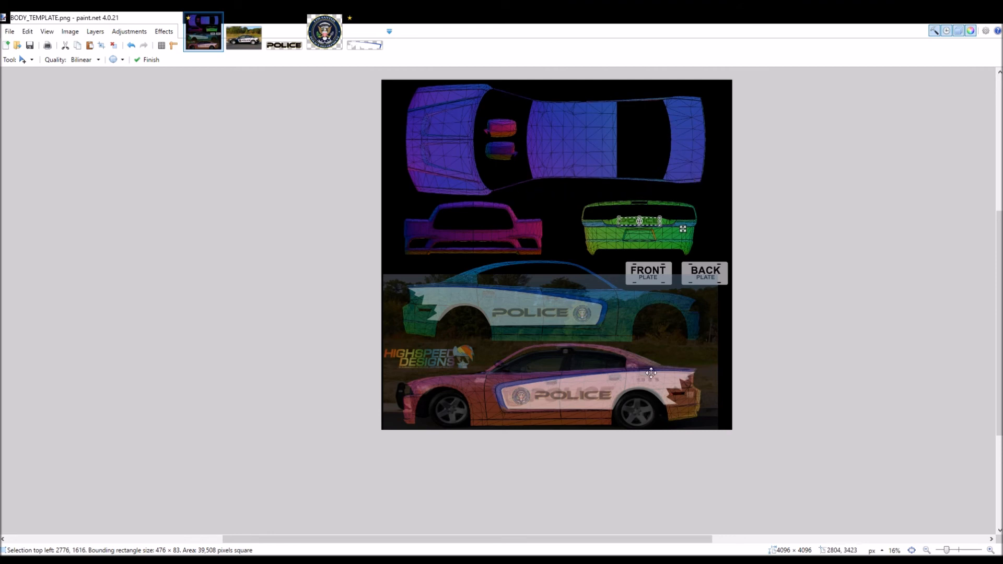
pyautogui.scroll(3, 617, 305)
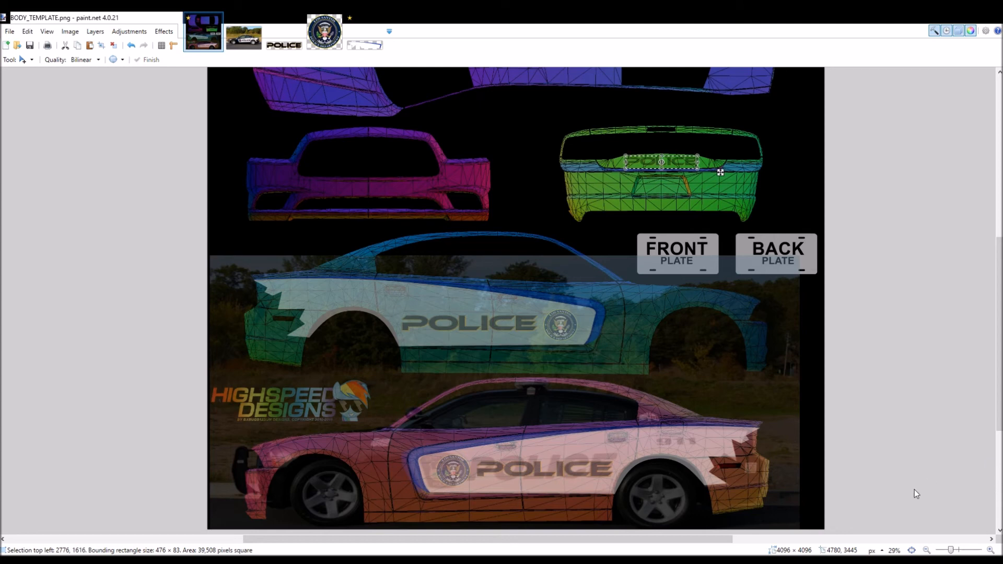
pyautogui.click(927, 529)
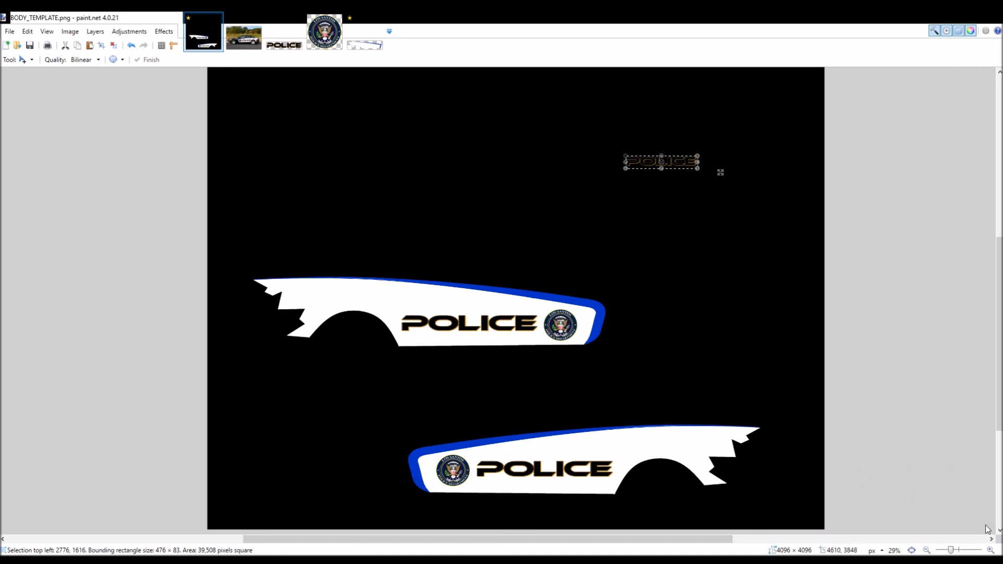
# - Show the wireframe template over the livery again, set the eraser's brush width to 200 and deselect the trunk POLICE lettering
pyautogui.moveTo(565, 313); pyautogui.dragTo(538, 312)
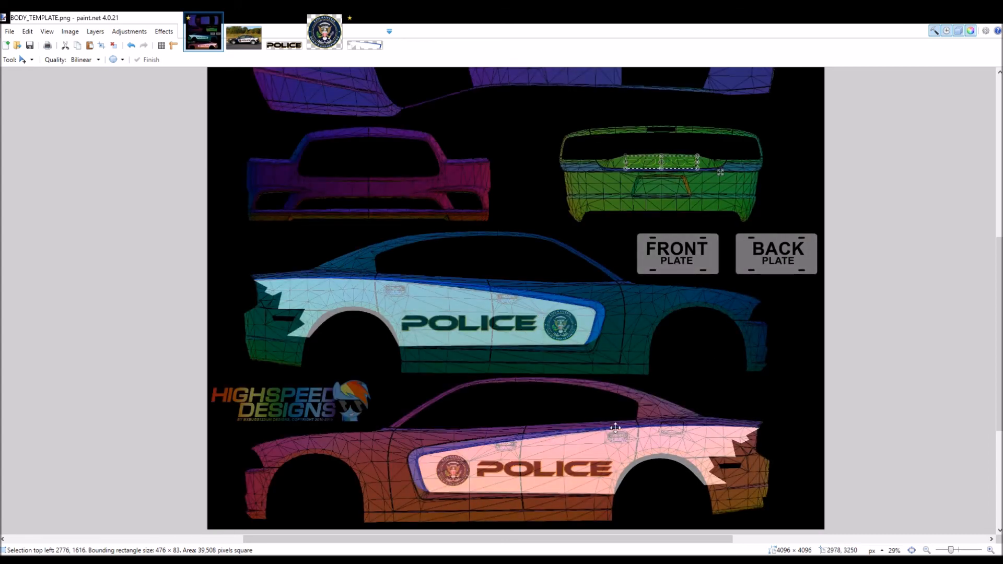
pyautogui.press('e')
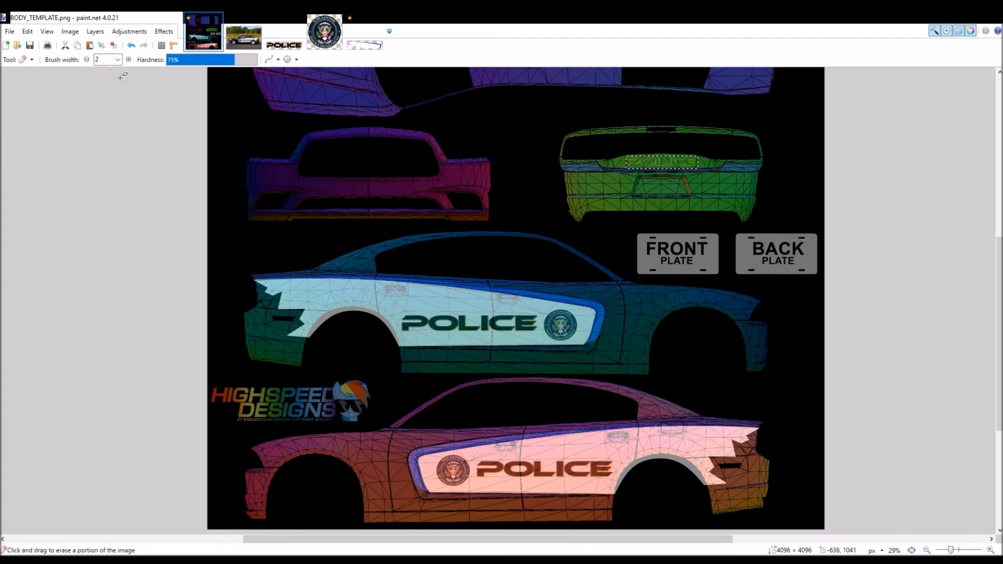
pyautogui.doubleClick(103, 59)
pyautogui.write('100')
pyautogui.doubleClick(105, 59)
pyautogui.write('300')
pyautogui.doubleClick(110, 60)
pyautogui.write('200')
pyautogui.click(4, 95)
pyautogui.click(326, 189)
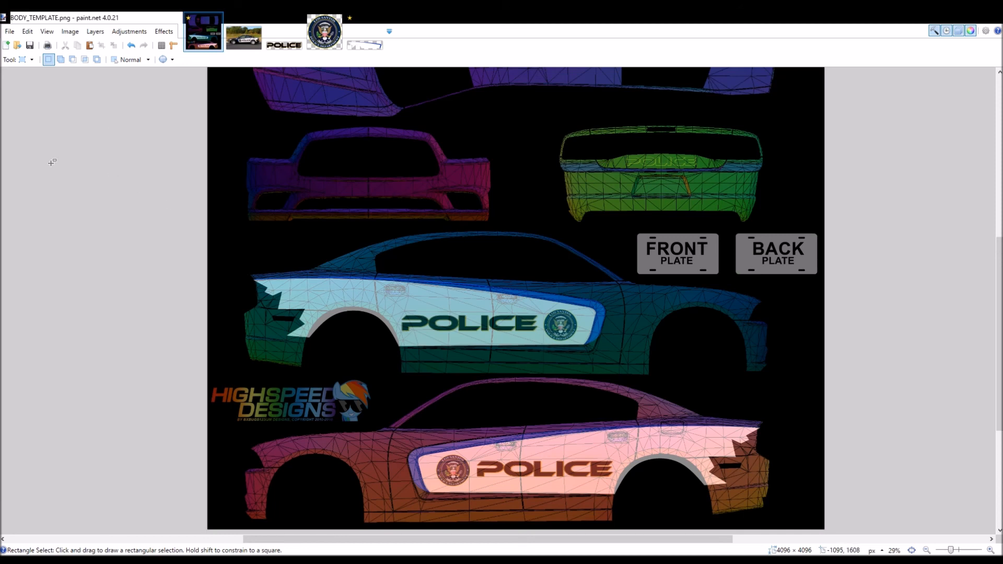
# - Erase the black background over the front and back license plate areas with the 200-pixel eraser
pyautogui.press('e')
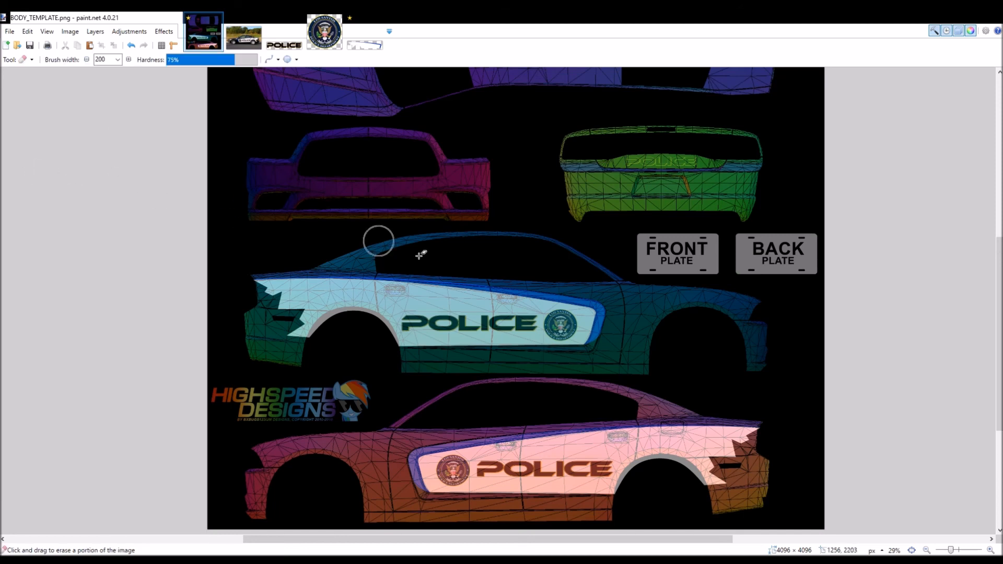
pyautogui.moveTo(650, 245)
pyautogui.mouseDown()
pyautogui.moveTo(812, 244)
pyautogui.moveTo(812, 265)
pyautogui.moveTo(643, 260)
pyautogui.mouseUp()
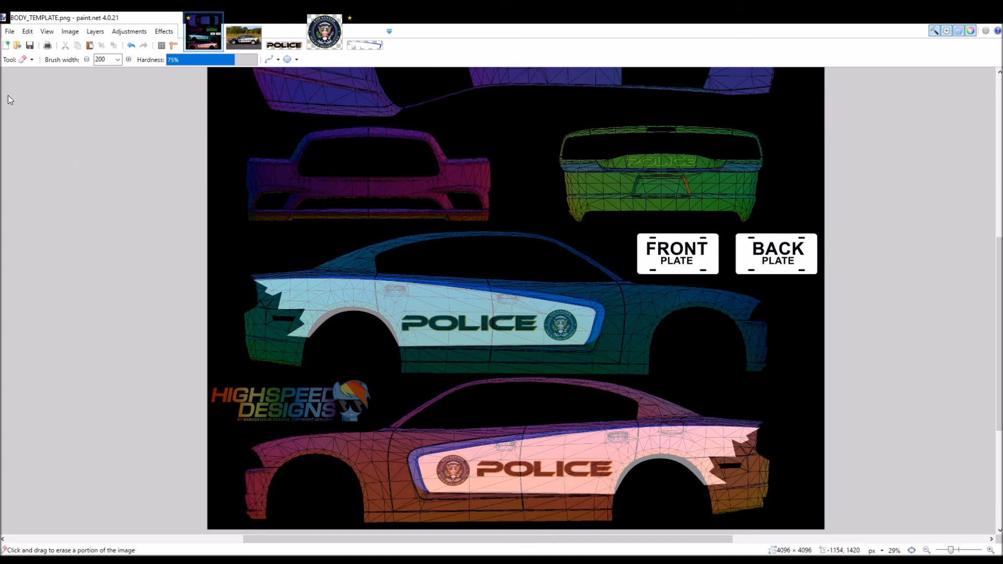
# - Hide the wireframe template and erase the leftover black along the uneven edges of the transparent license plate area
pyautogui.press('s')
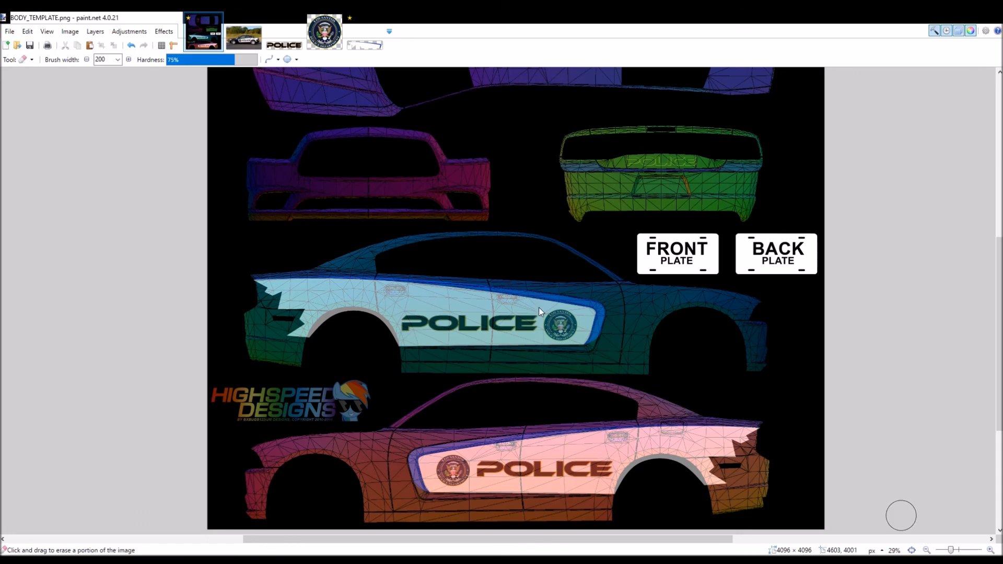
pyautogui.click(539, 309)
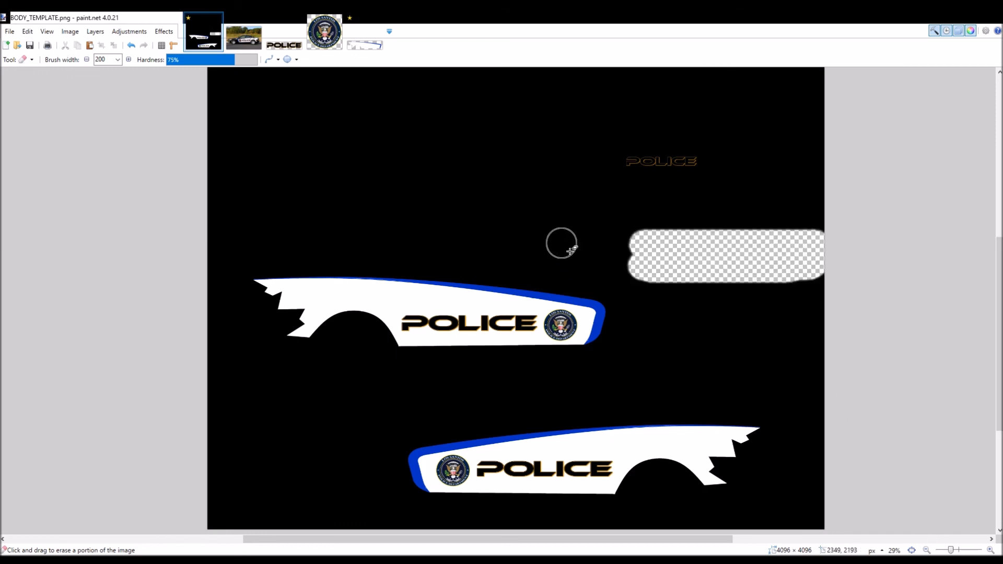
pyautogui.click(643, 254)
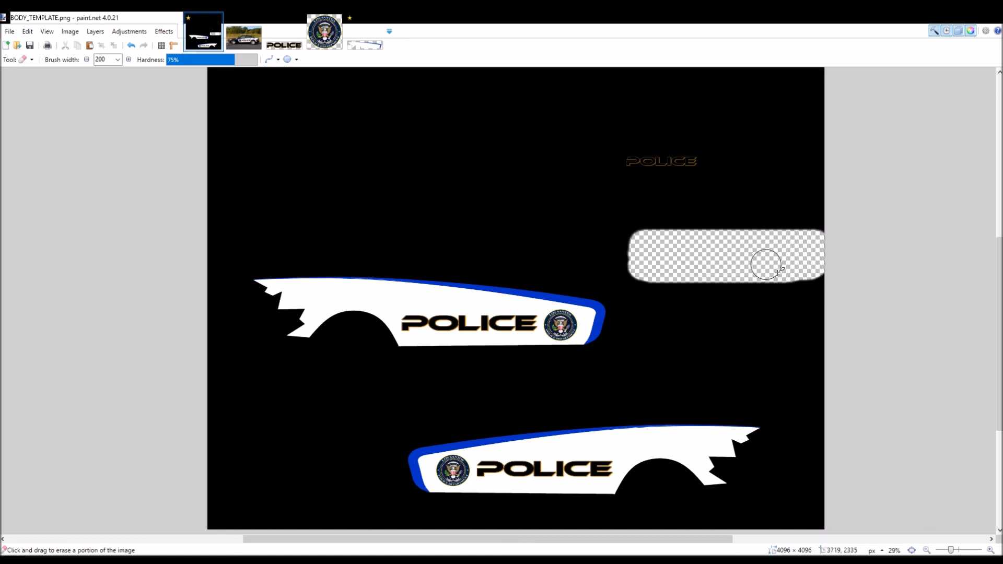
pyautogui.moveTo(806, 268); pyautogui.dragTo(835, 270)
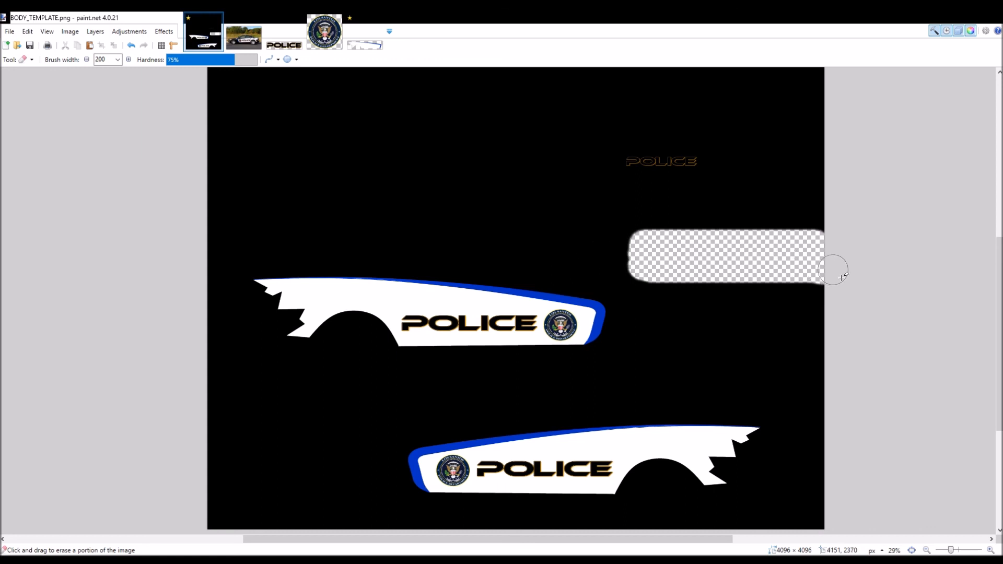